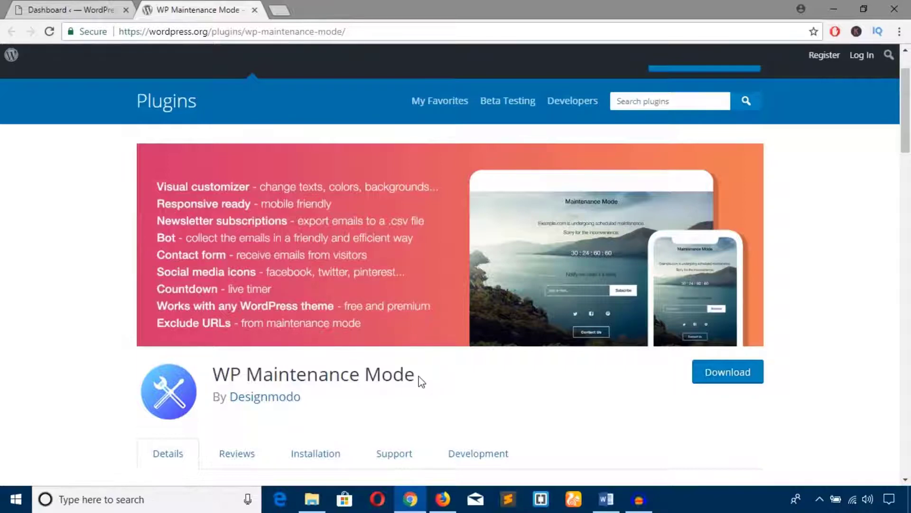
# Copy the plugin name 'WP Maintenance Mode' from its WordPress.org page and go to the site dashboard.
pyautogui.moveTo(421, 381); pyautogui.dragTo(220, 367)
pyautogui.rightClick(219, 367)
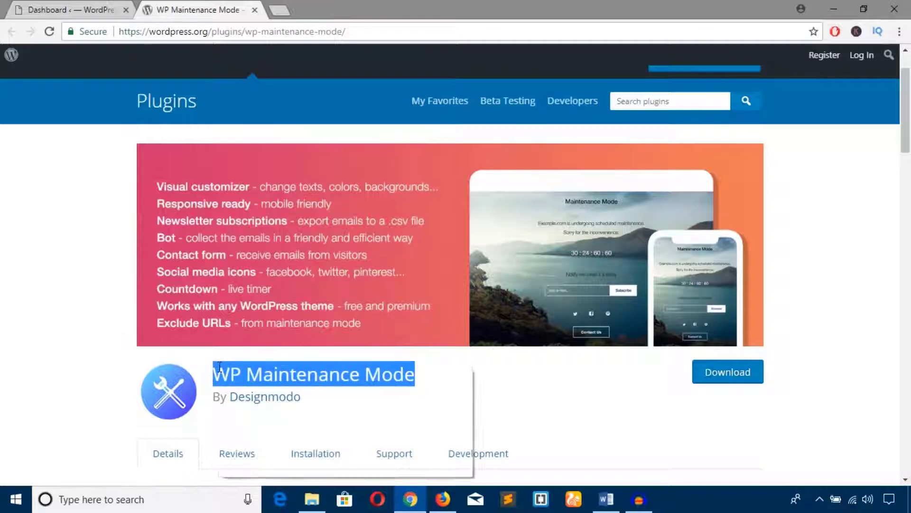
pyautogui.click(240, 378)
pyautogui.click(72, 10)
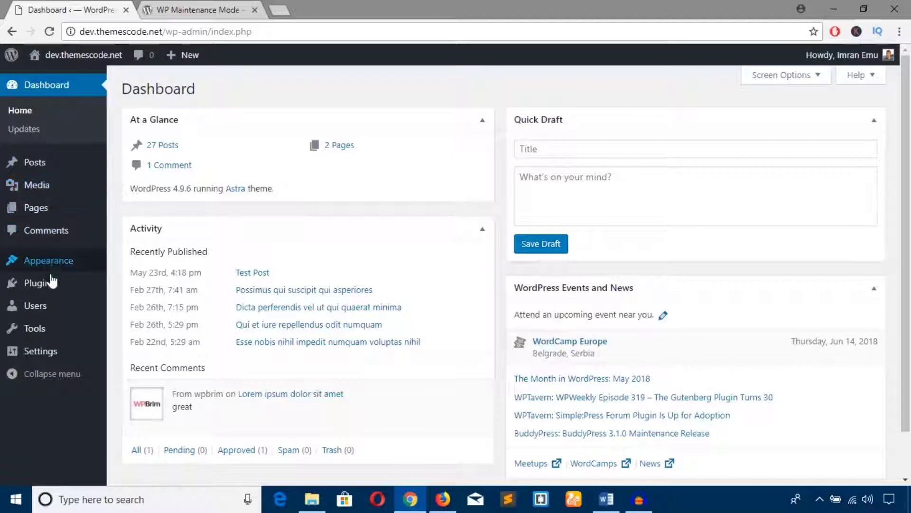
# Search Add New plugins for the pasted 'WP Maintenance Mode', then install and activate it.
pyautogui.moveTo(47, 288)
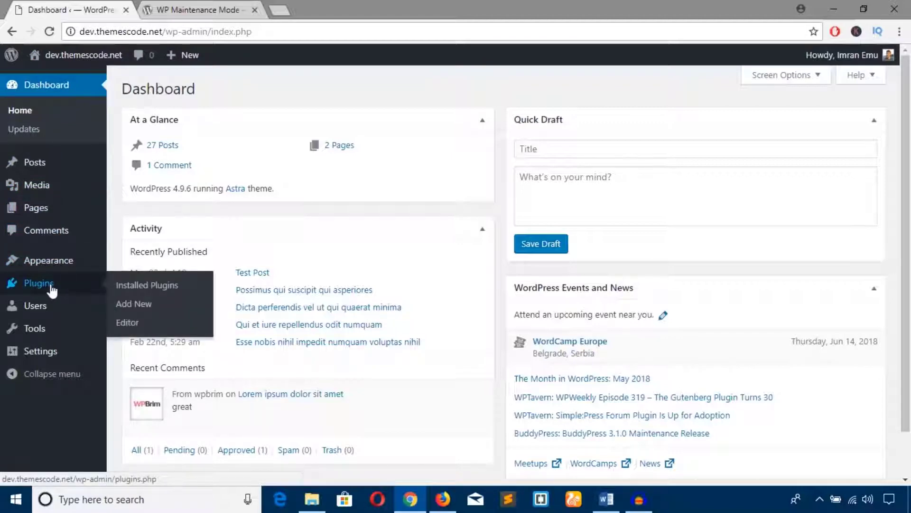
pyautogui.click(131, 306)
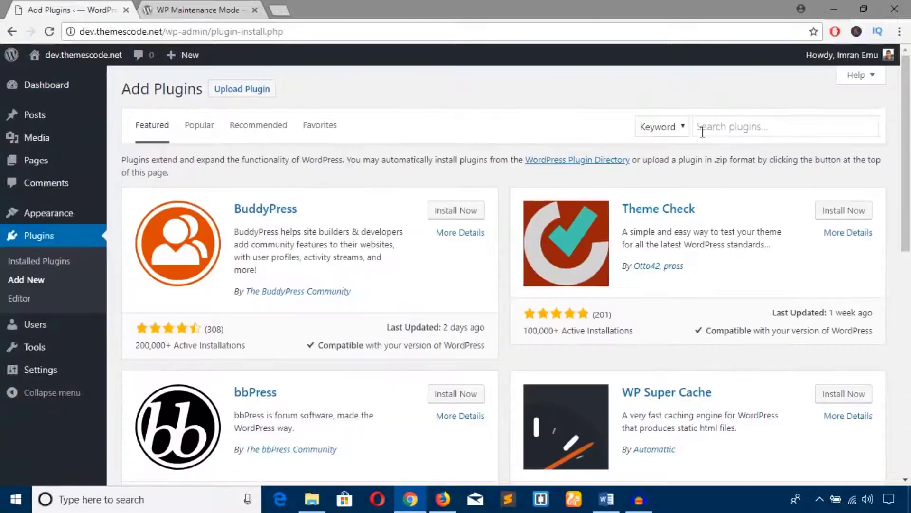
pyautogui.click(703, 132)
pyautogui.rightClick(702, 133)
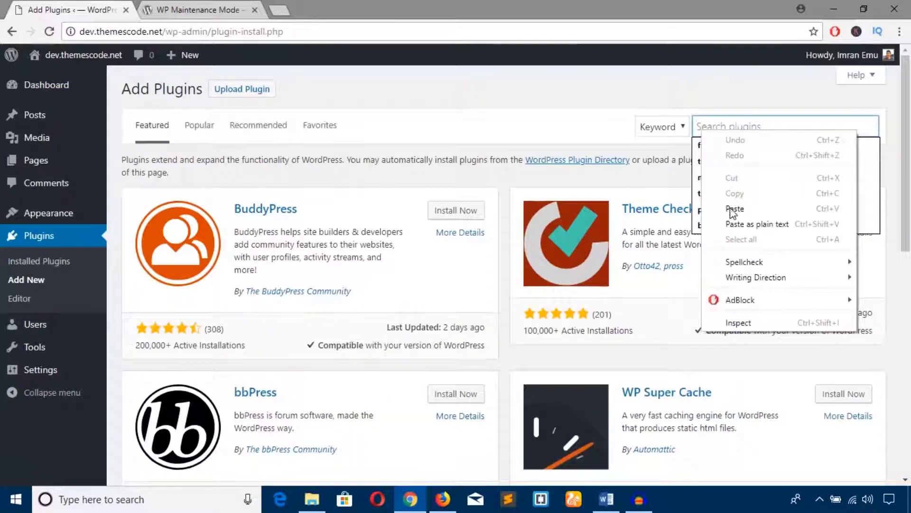
pyautogui.click(733, 210)
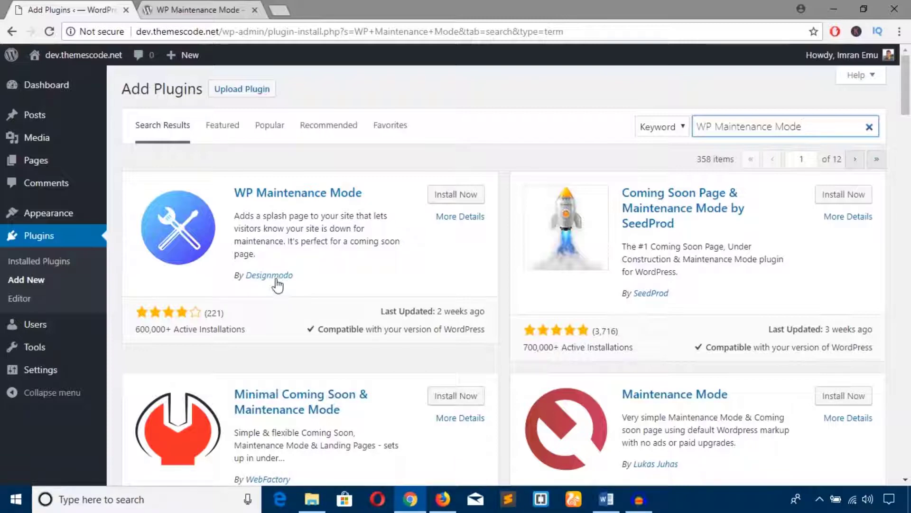
pyautogui.click(456, 195)
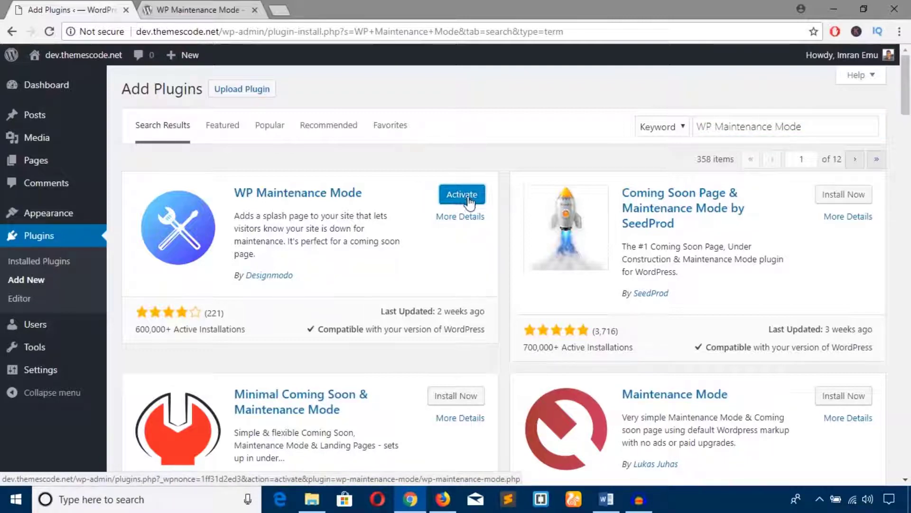
pyautogui.click(463, 196)
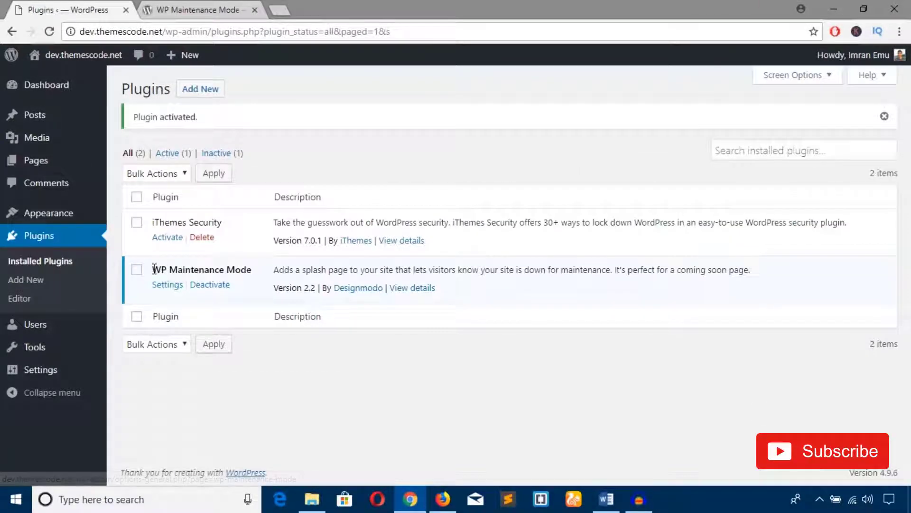
# Open the site's front end in a new tab and the WP Maintenance Mode settings, then view Home.
pyautogui.moveTo(153, 269); pyautogui.dragTo(252, 274)
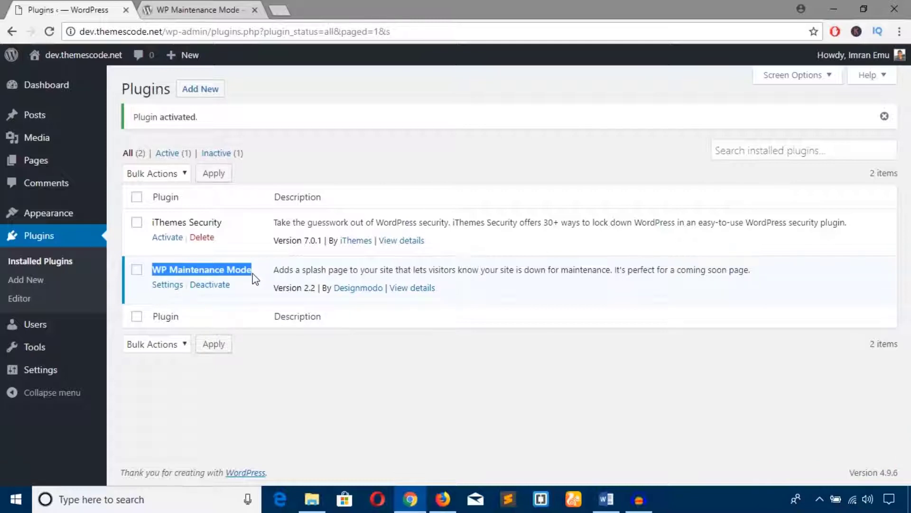
pyautogui.middleClick(163, 285)
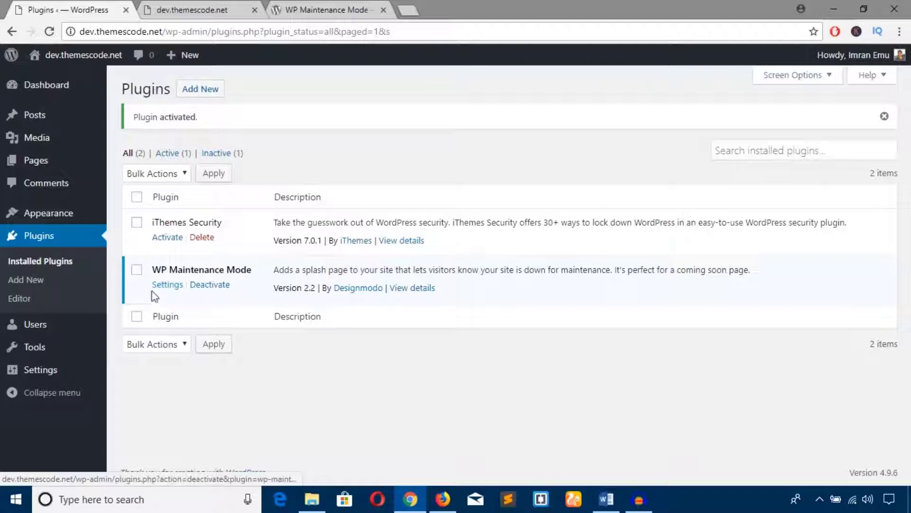
pyautogui.click(166, 285)
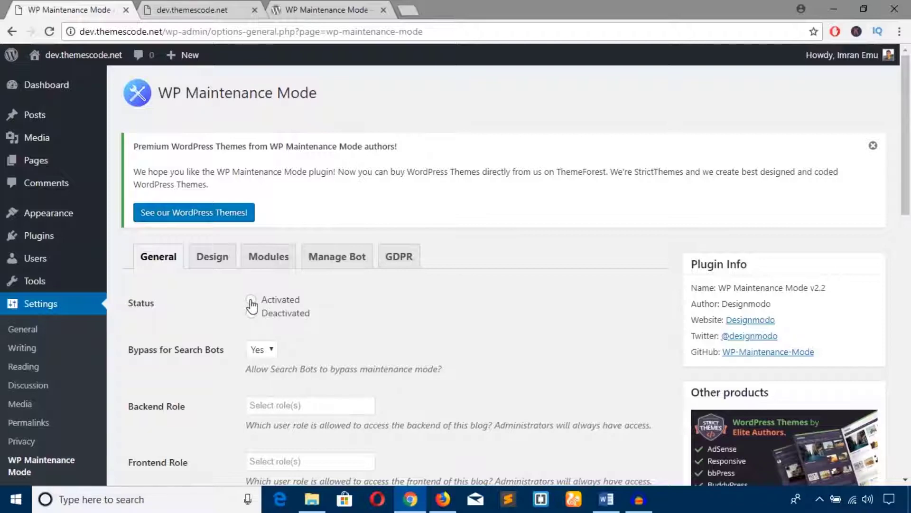
pyautogui.click(175, 10)
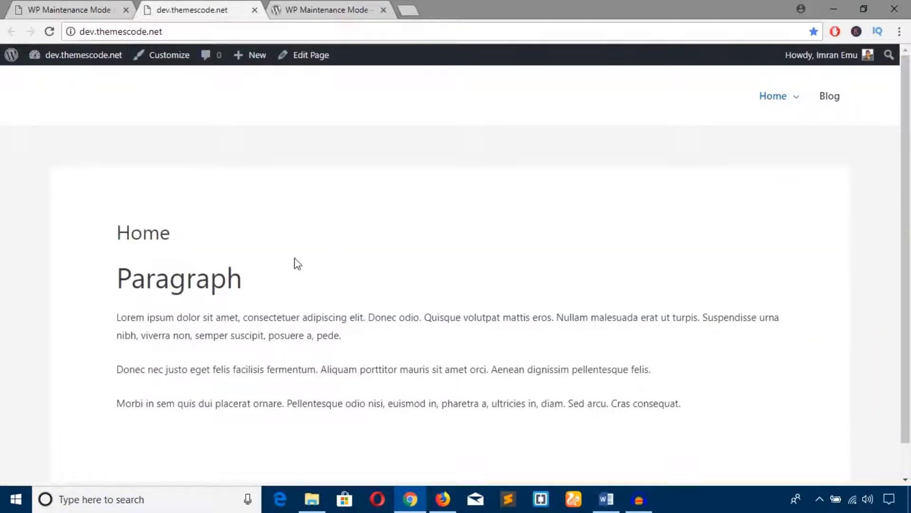
# Load the copied site address dev.themescode.net in Firefox, then return to Chrome's plugin settings tab.
pyautogui.click(156, 36)
pyautogui.rightClick(156, 36)
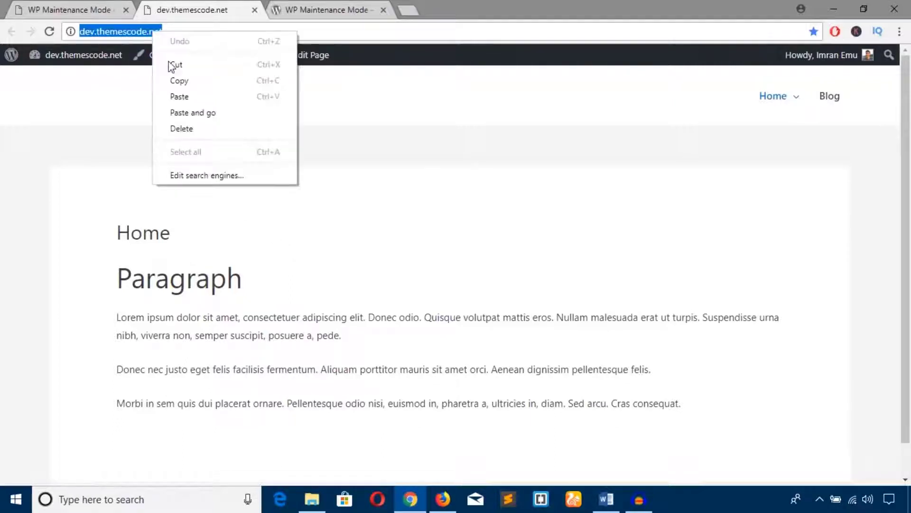
pyautogui.click(182, 80)
pyautogui.click(443, 498)
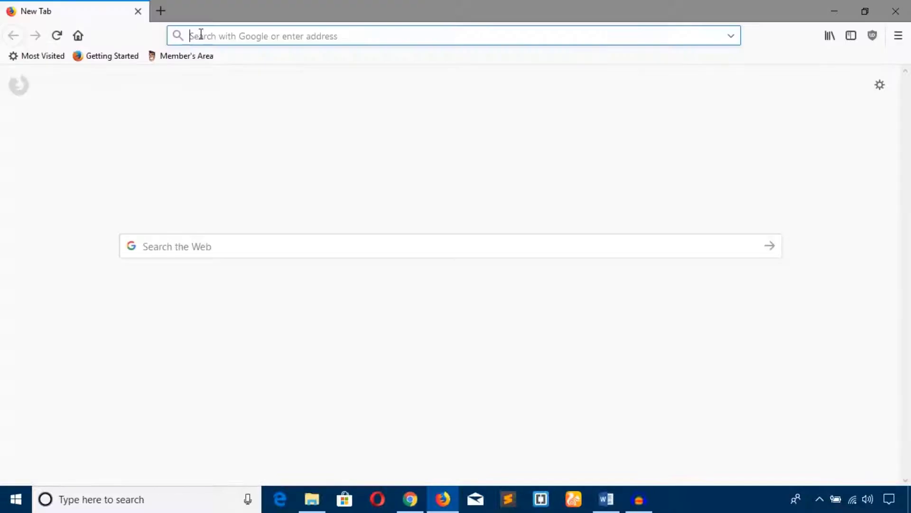
pyautogui.rightClick(200, 36)
pyautogui.click(248, 106)
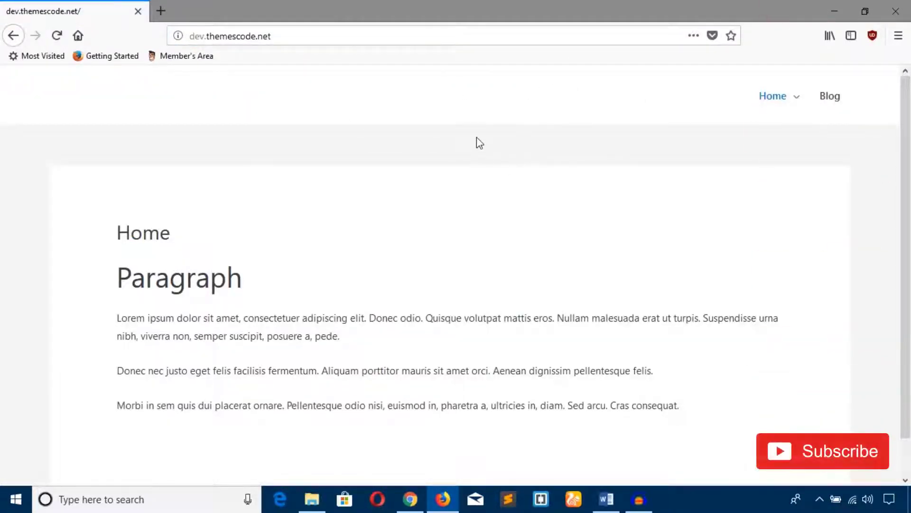
pyautogui.scroll(-1, 728, 127)
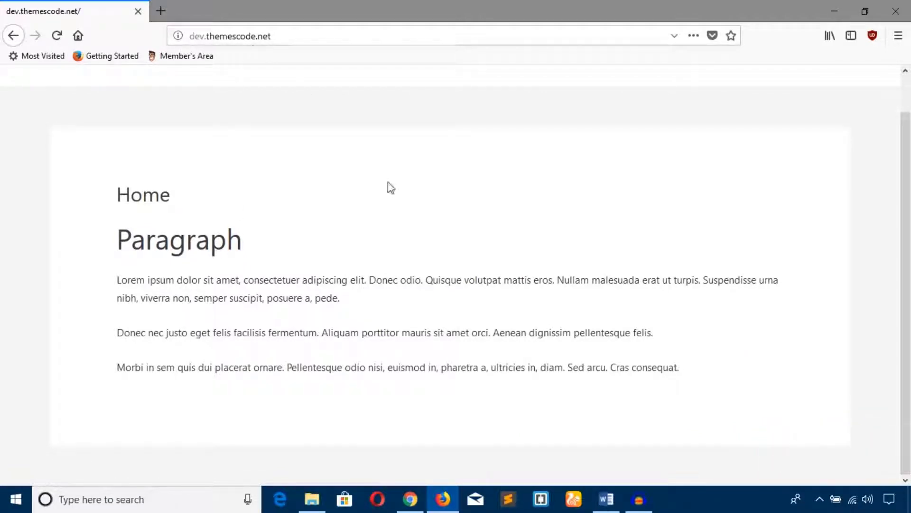
pyautogui.click(410, 498)
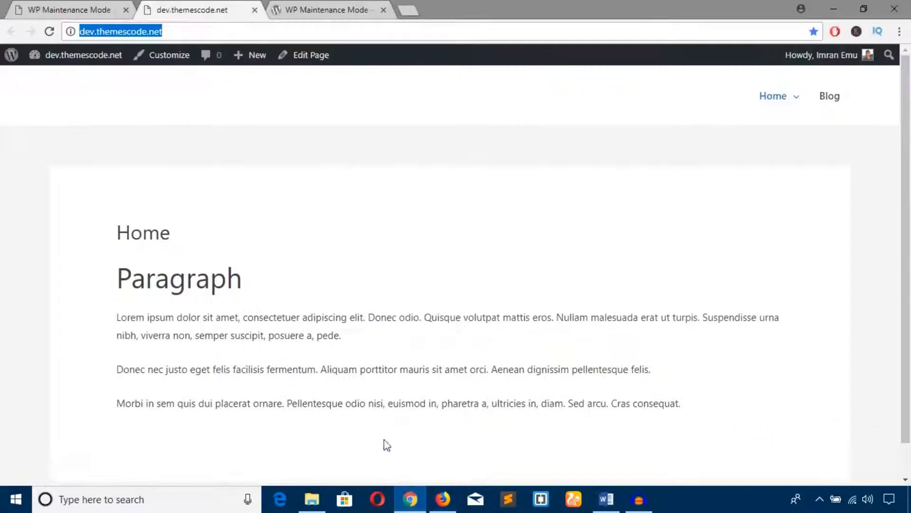
pyautogui.click(87, 9)
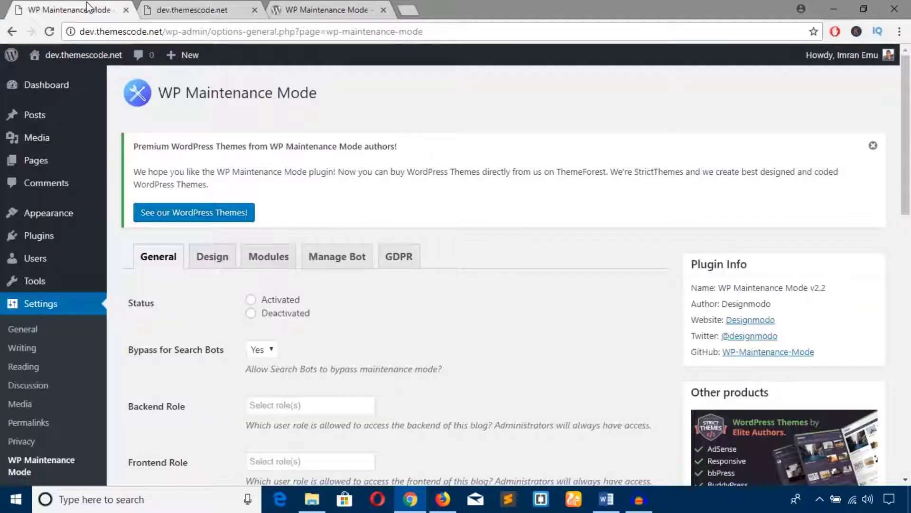
# Set Status to Activated, save the settings, and reload the site in Firefox to see the Maintenance Mode page.
pyautogui.click(252, 302)
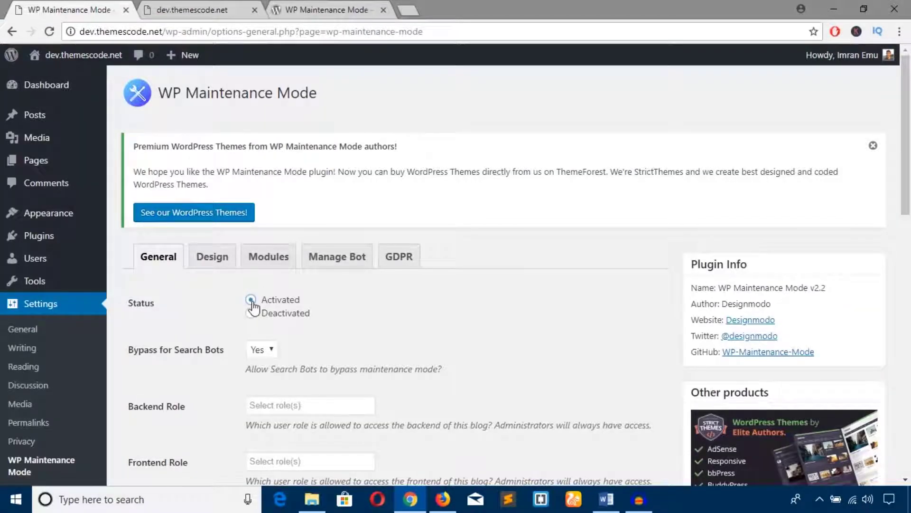
pyautogui.scroll(-10, 254, 306)
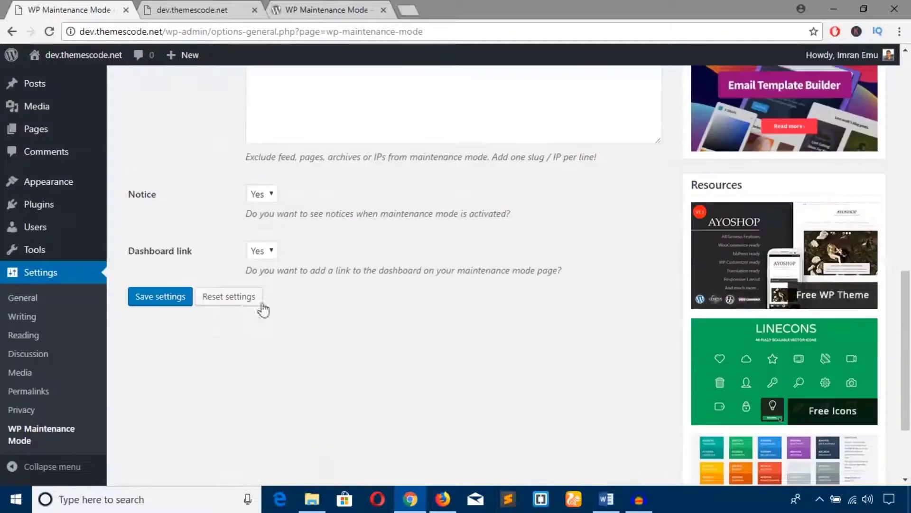
pyautogui.click(161, 295)
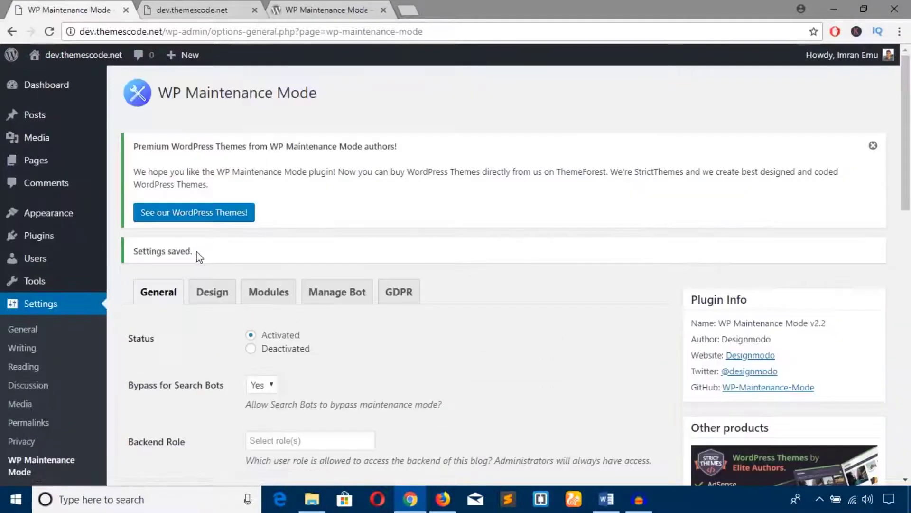
pyautogui.moveTo(195, 252); pyautogui.dragTo(139, 252)
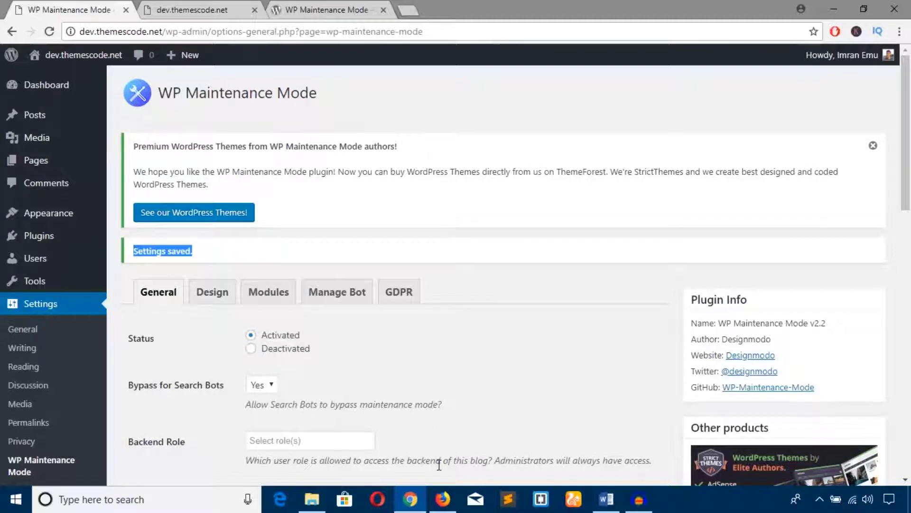
pyautogui.click(442, 499)
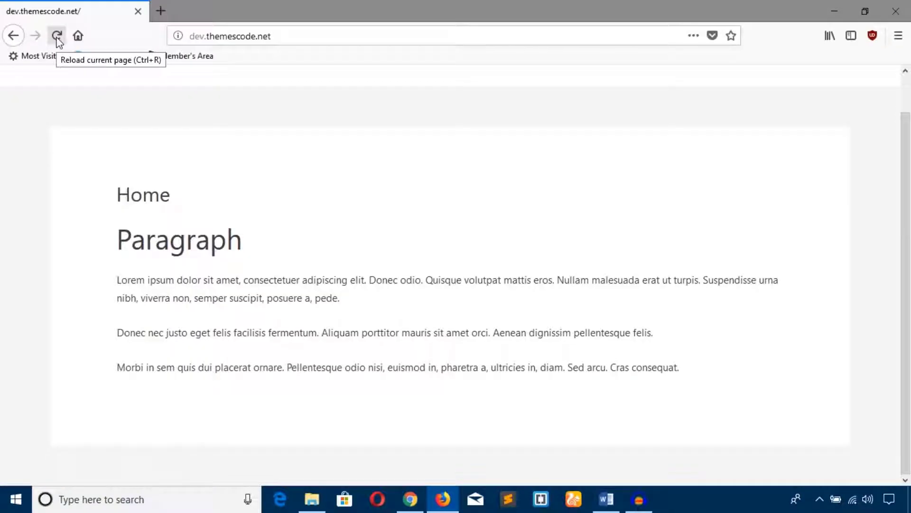
pyautogui.click(57, 39)
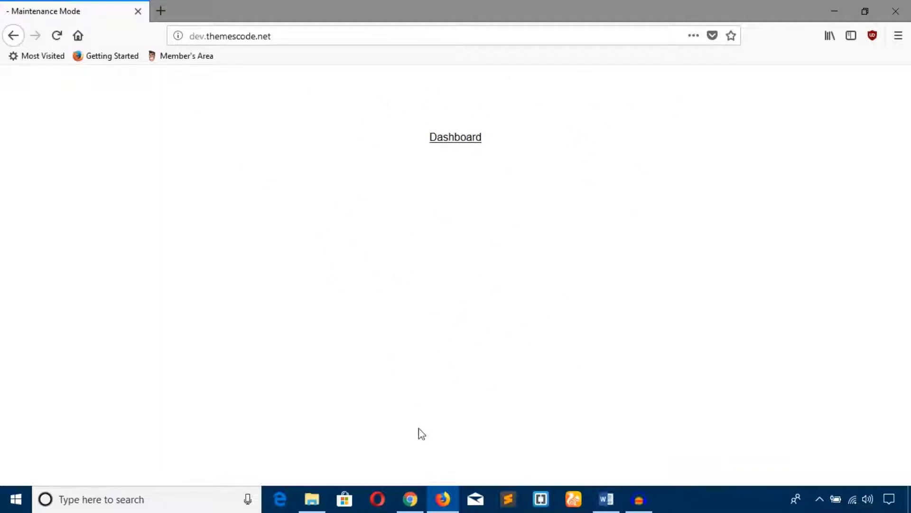
# Review the General settings (Status Activated, Bypass for Search Bots Yes) after minimizing Firefox.
pyautogui.click(412, 498)
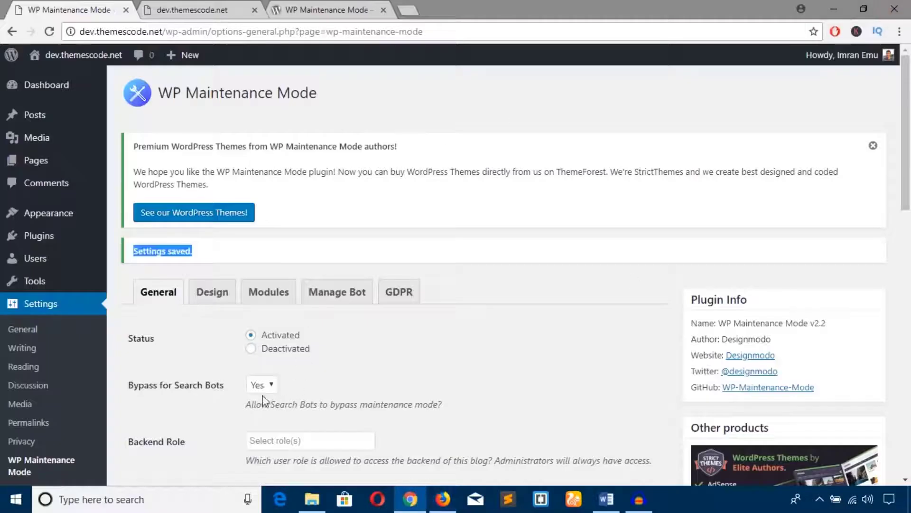
pyautogui.scroll(-1, 213, 341)
pyautogui.click(208, 289)
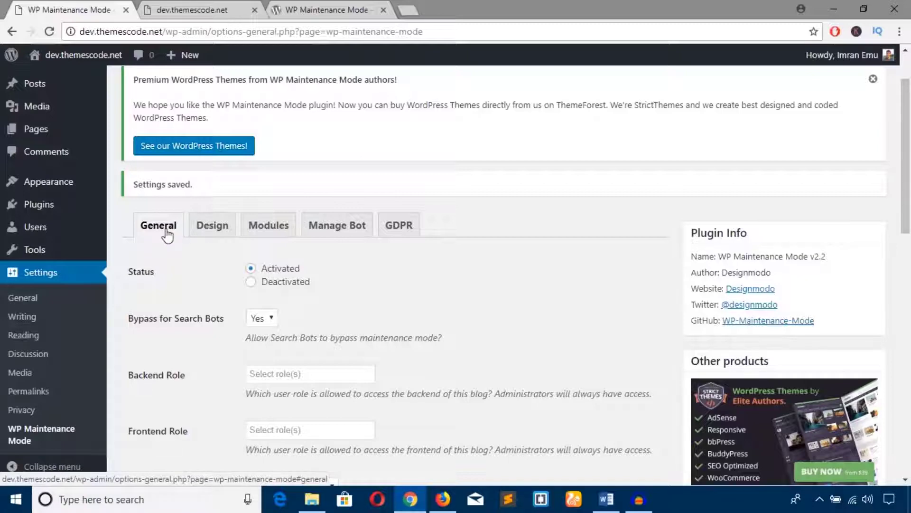
pyautogui.scroll(-3, 168, 234)
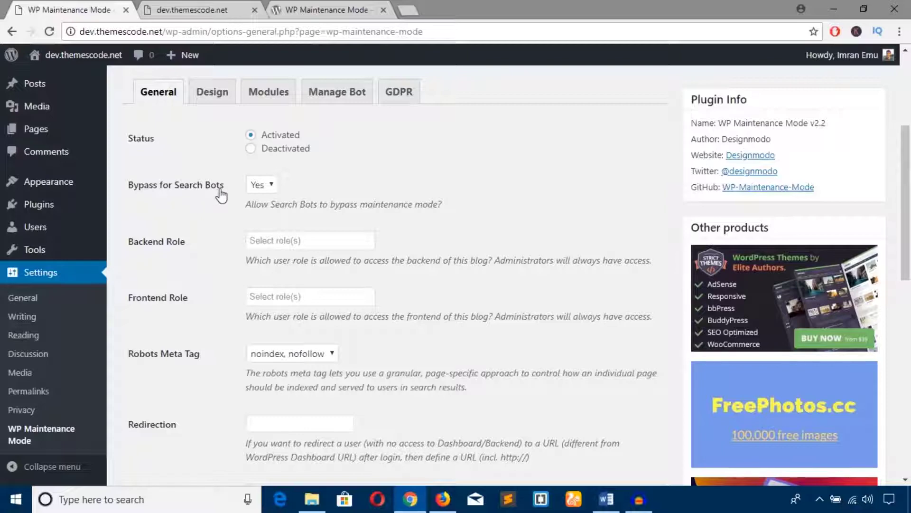
pyautogui.click(437, 504)
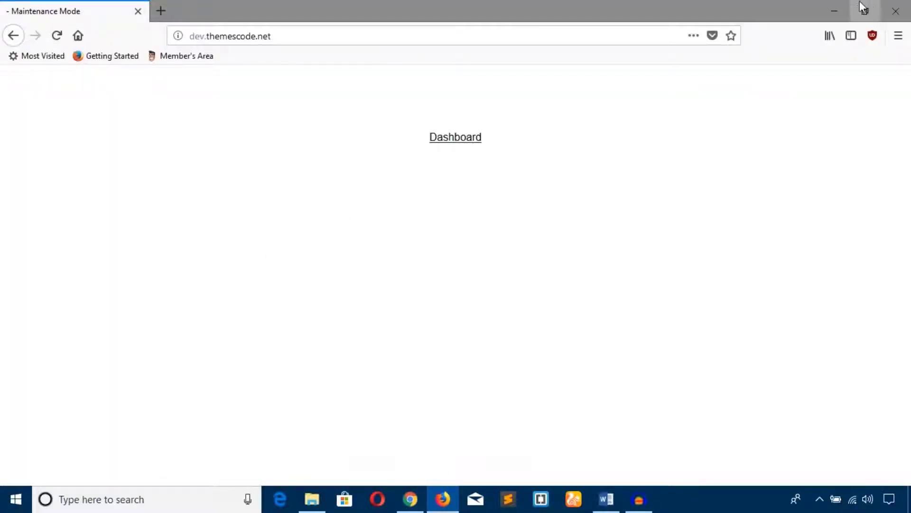
pyautogui.click(836, 8)
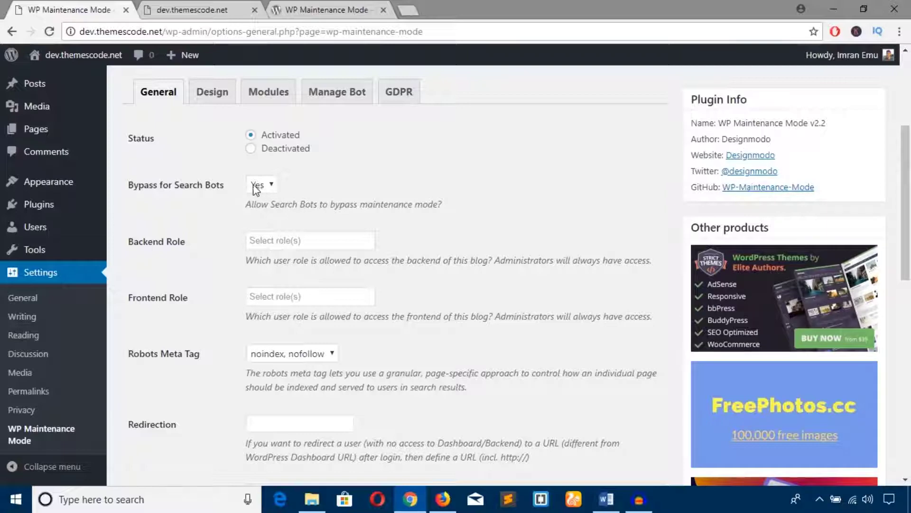
pyautogui.scroll(-1, 204, 225)
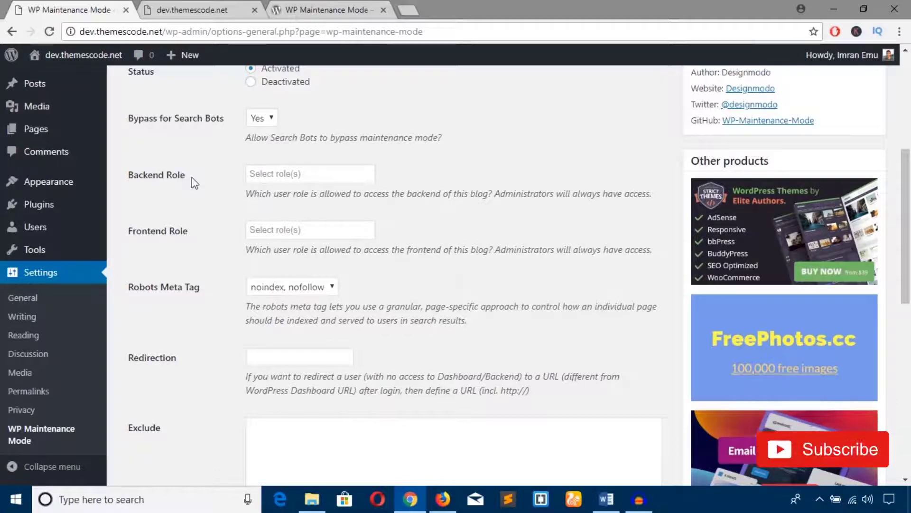
pyautogui.doubleClick(175, 176)
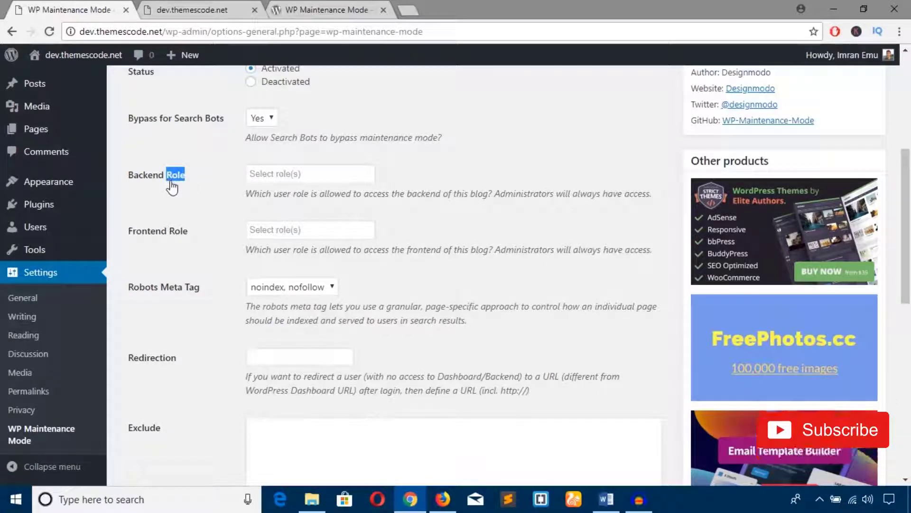
pyautogui.click(262, 175)
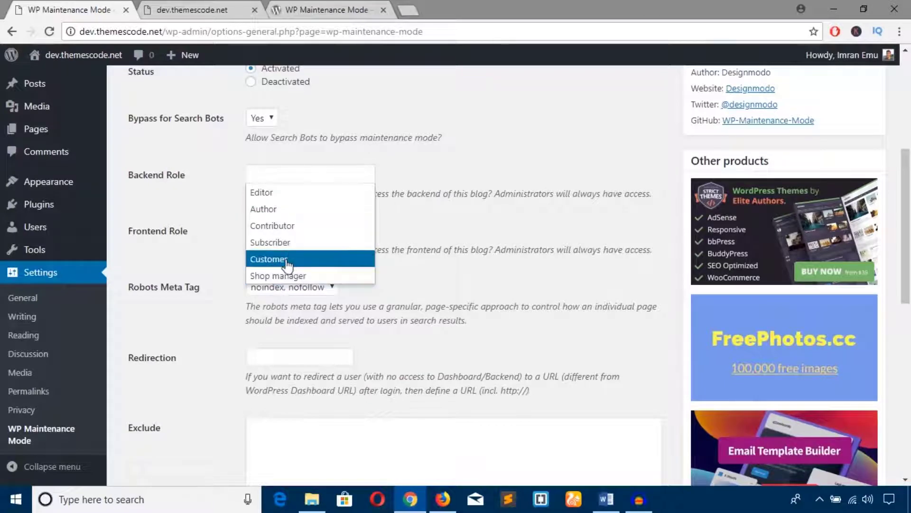
pyautogui.click(204, 183)
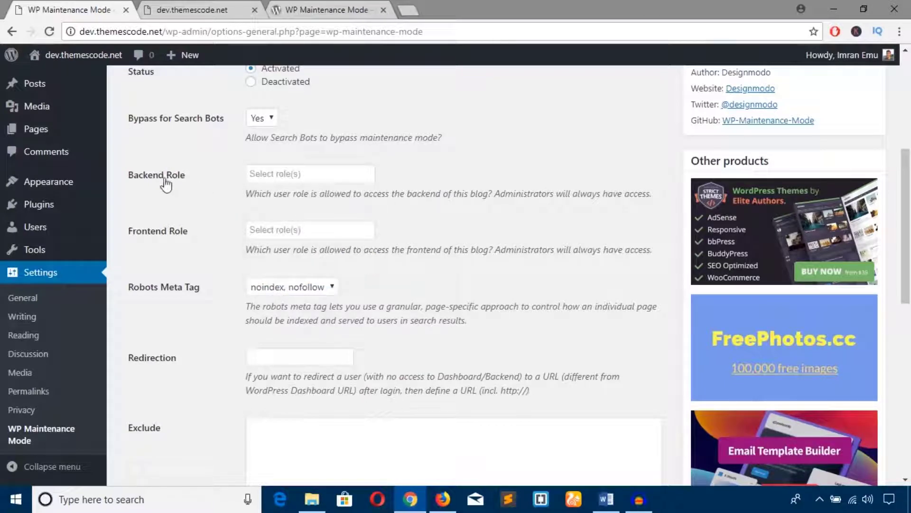
pyautogui.click(275, 174)
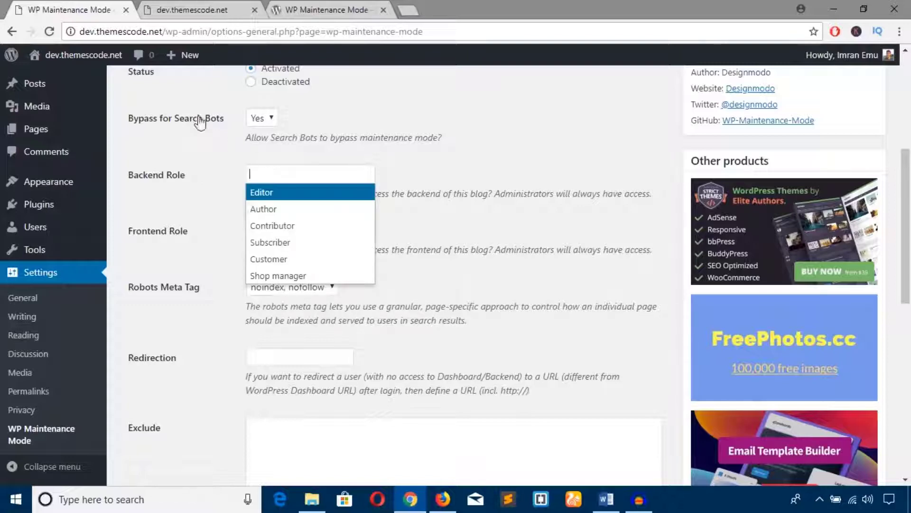
pyautogui.click(205, 170)
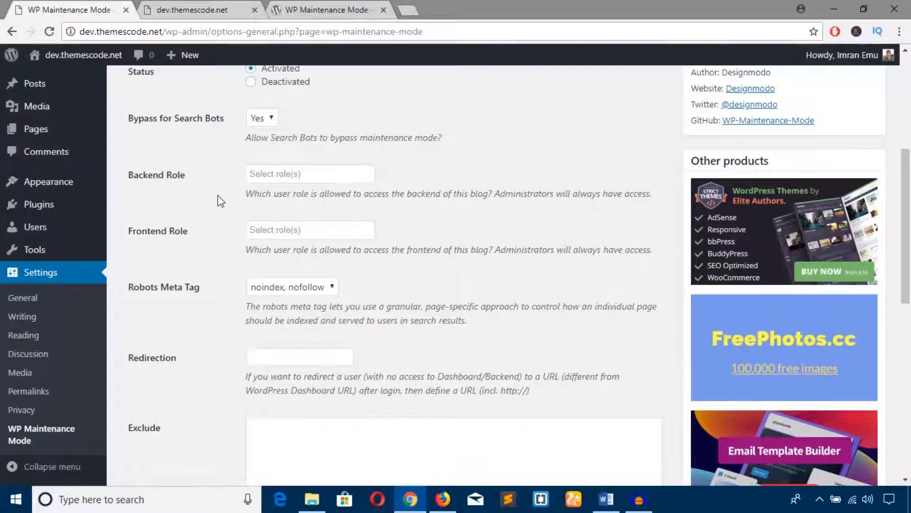
pyautogui.click(264, 172)
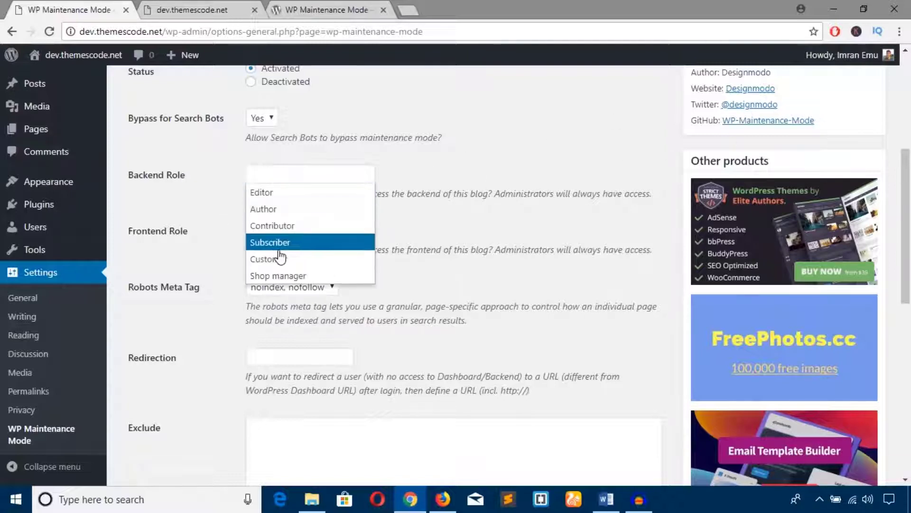
pyautogui.click(285, 210)
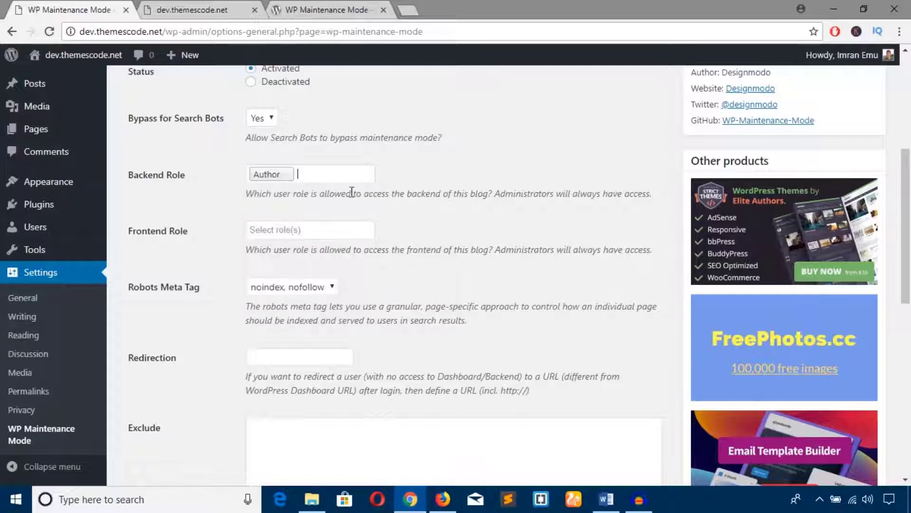
pyautogui.click(324, 170)
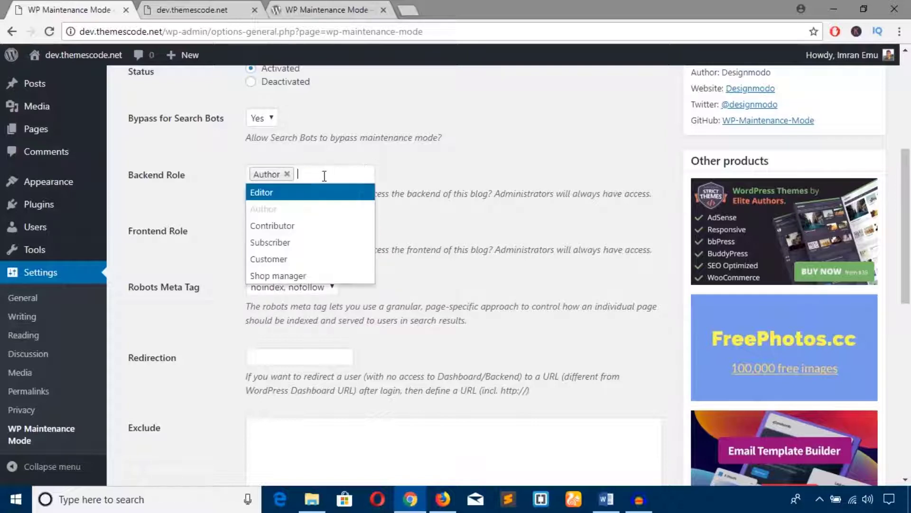
pyautogui.click(292, 261)
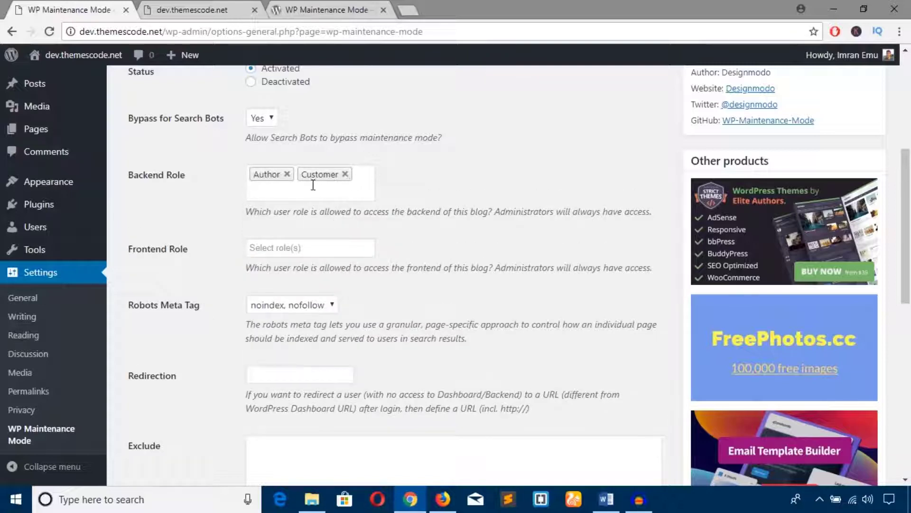
pyautogui.click(287, 175)
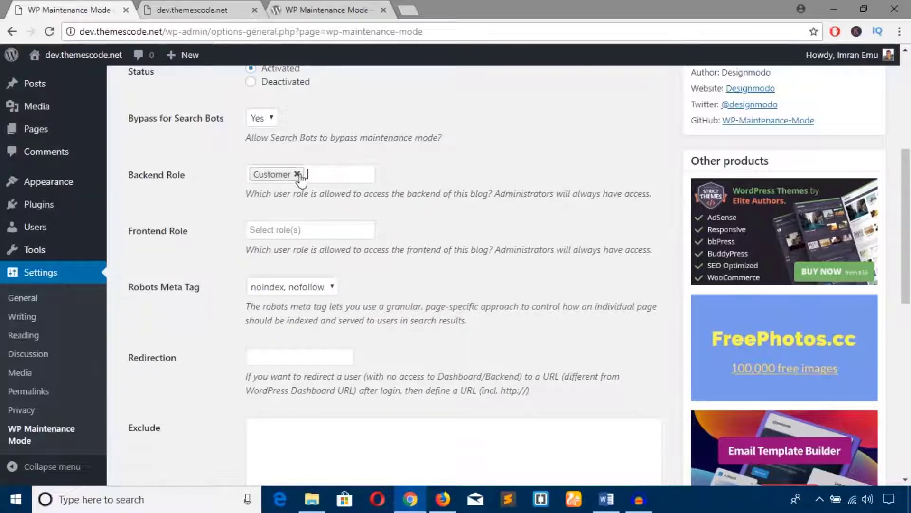
pyautogui.click(297, 175)
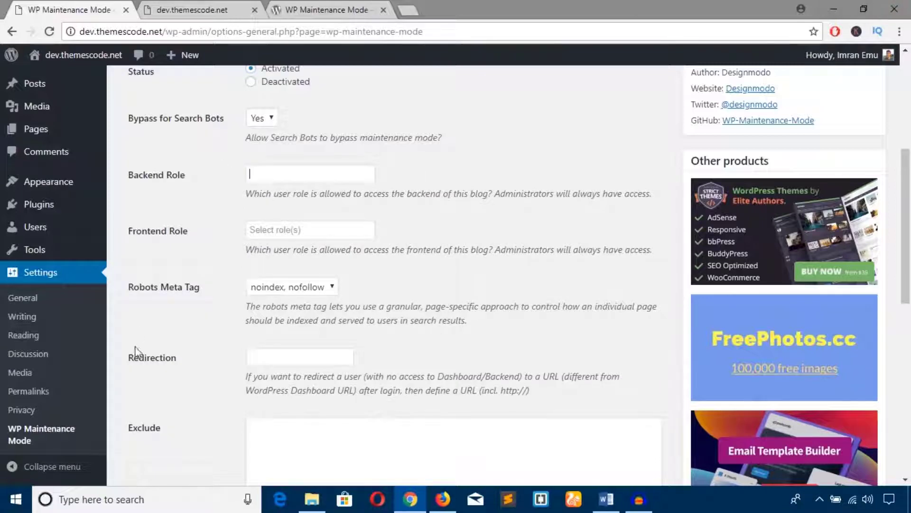
# Choose Shop manager as the Frontend Role and leave the Redirection URL empty.
pyautogui.click(276, 230)
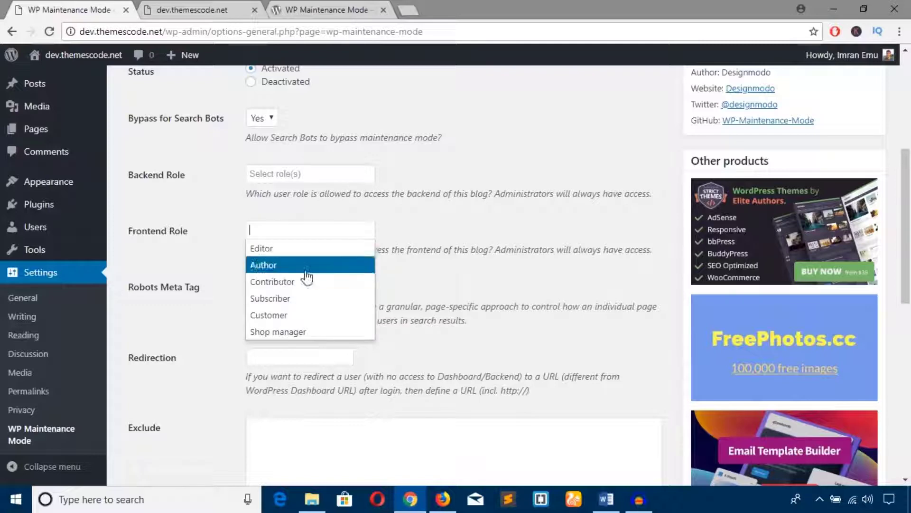
pyautogui.click(243, 251)
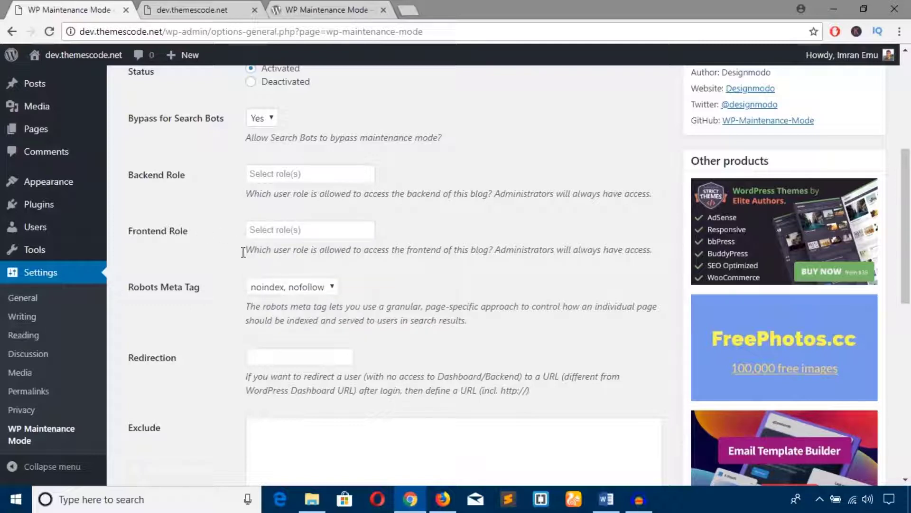
pyautogui.click(259, 228)
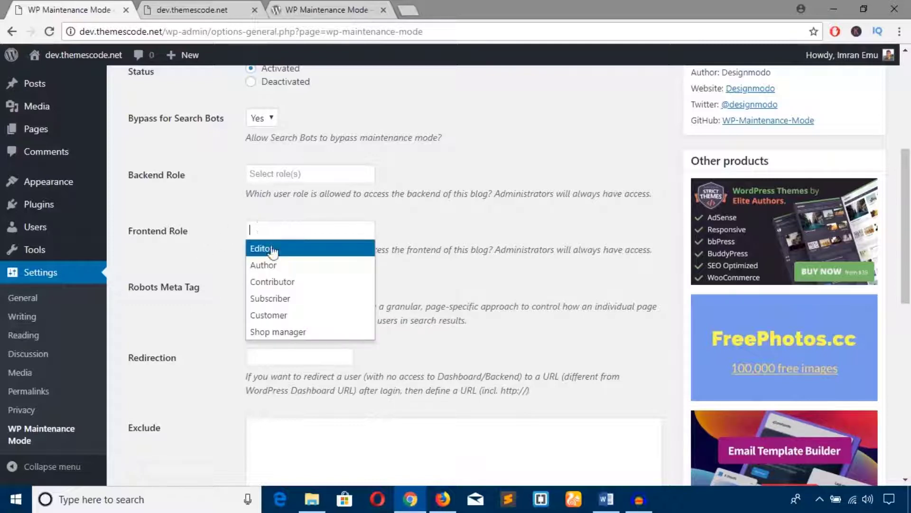
pyautogui.click(296, 333)
pyautogui.scroll(-3, 259, 233)
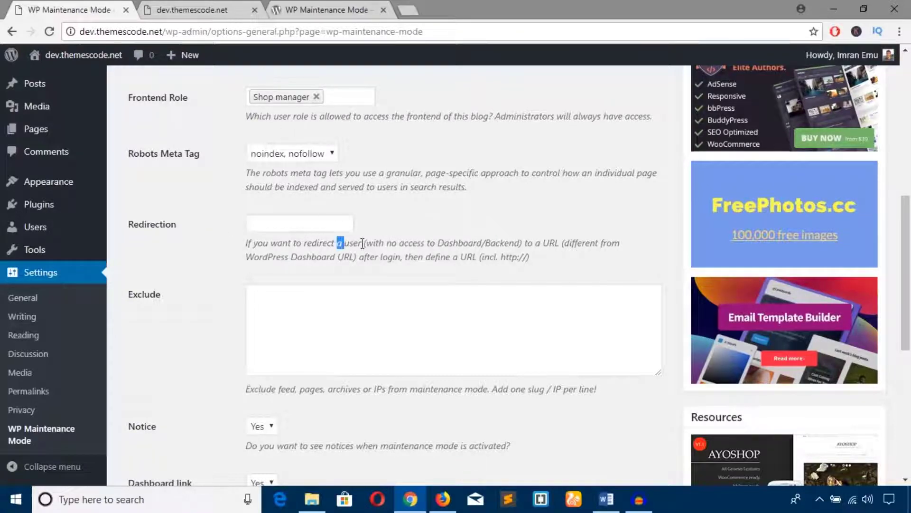
pyautogui.moveTo(363, 244); pyautogui.dragTo(516, 247)
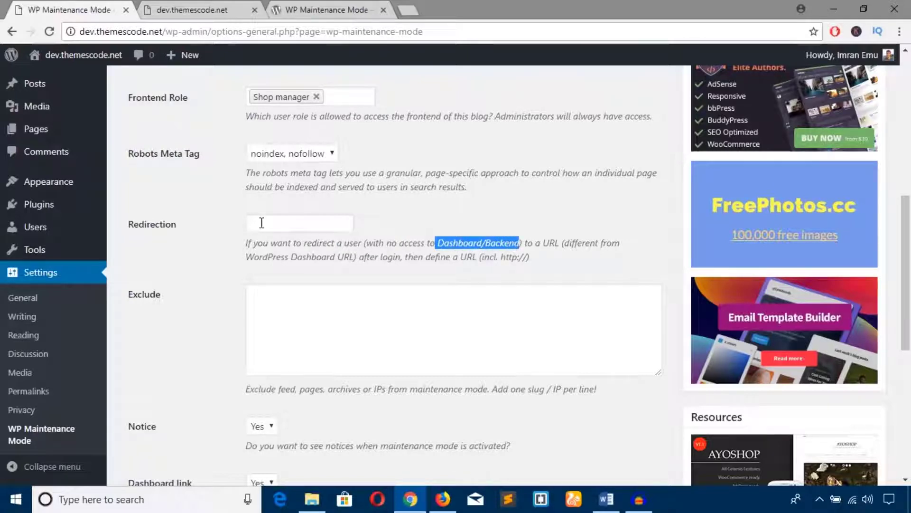
pyautogui.click(262, 223)
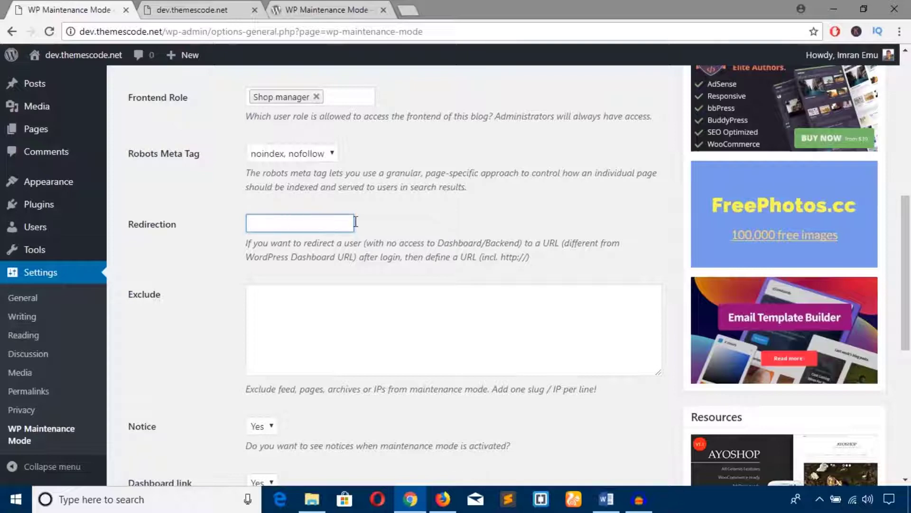
pyautogui.click(195, 287)
# Read the Exclude field's one-slug-per-line hint, then view the live maintenance page in Firefox.
pyautogui.scroll(-1, 285, 315)
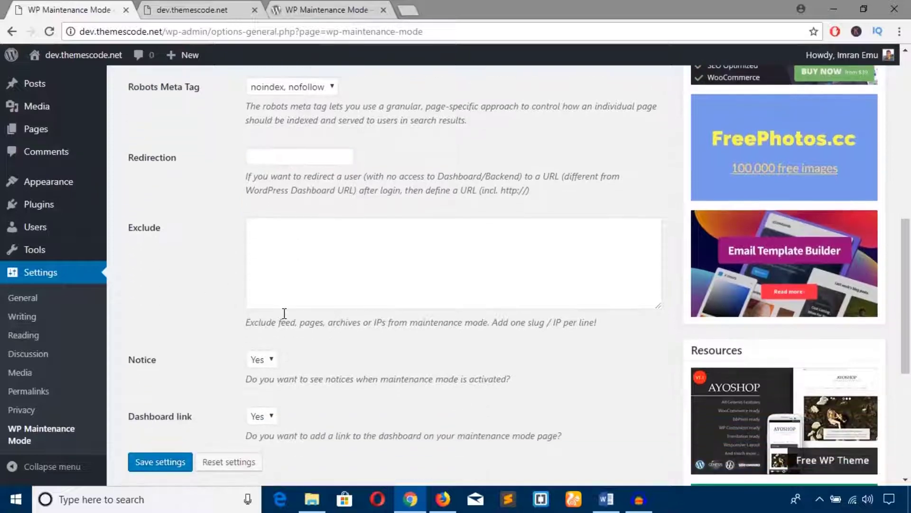
pyautogui.scroll(2, 282, 315)
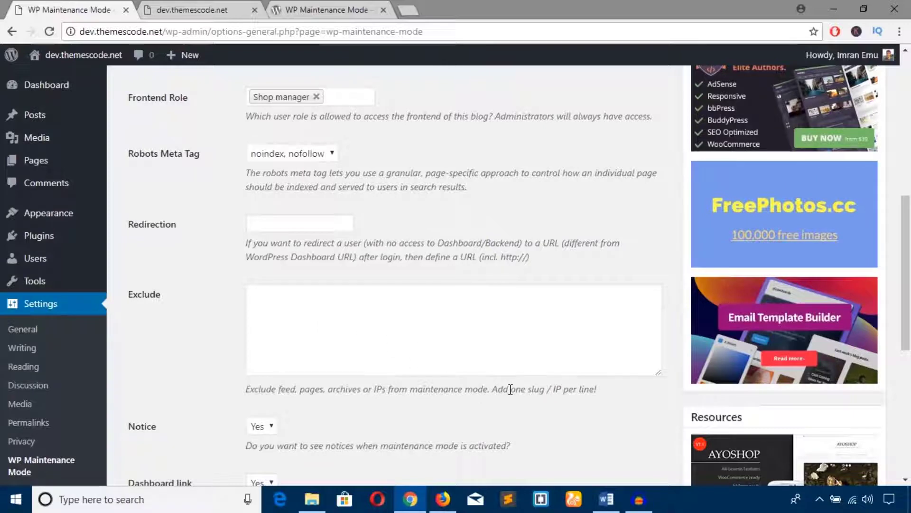
pyautogui.moveTo(510, 389)
pyautogui.mouseDown()
pyautogui.moveTo(574, 389)
pyautogui.moveTo(495, 391)
pyautogui.mouseUp()
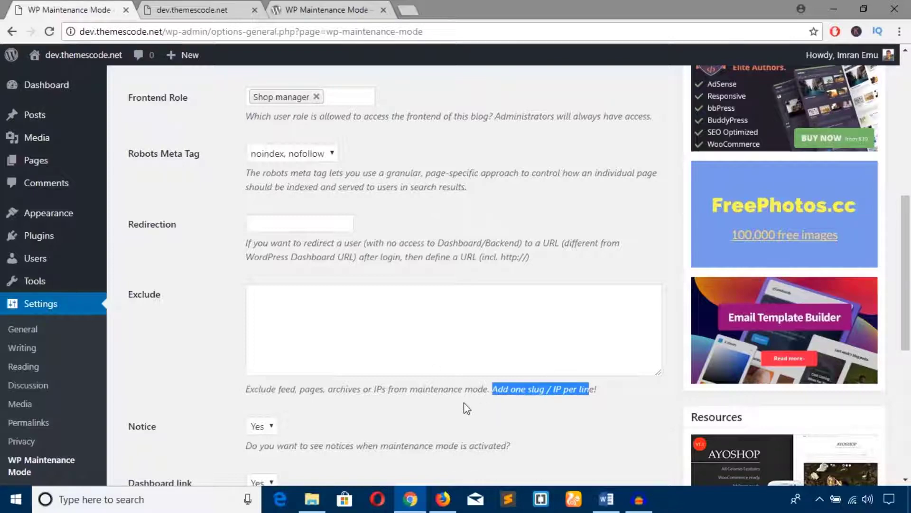
pyautogui.click(443, 499)
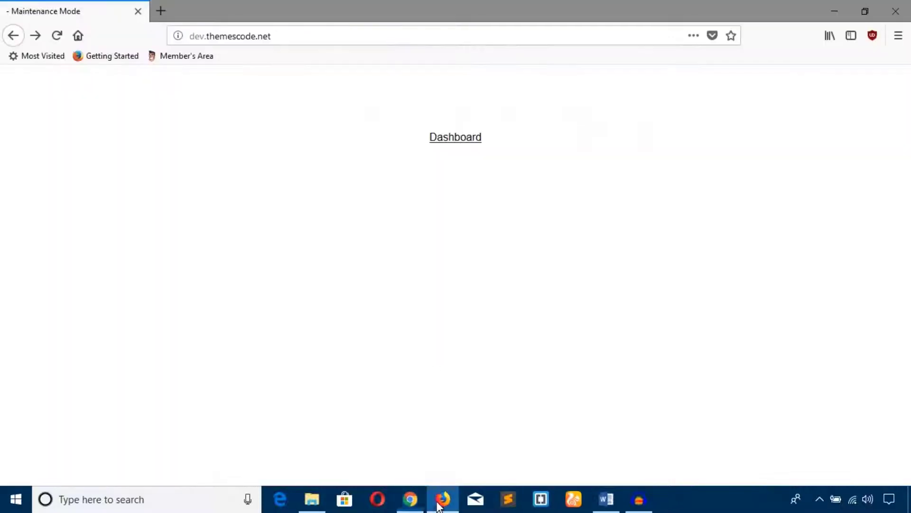
# Copy the public IP from a 'what is my ip' Google search, then return to the WordPress settings.
pyautogui.click(170, 10)
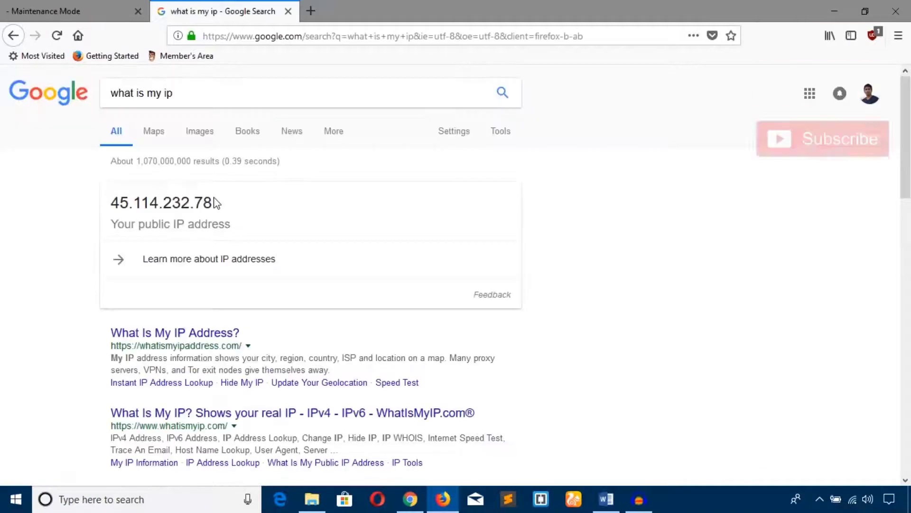
pyautogui.doubleClick(116, 203)
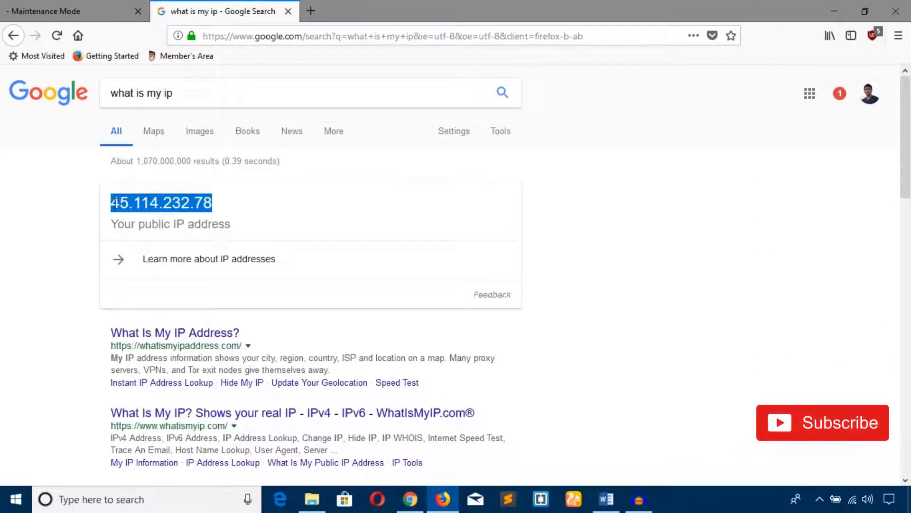
pyautogui.rightClick(116, 203)
pyautogui.click(171, 212)
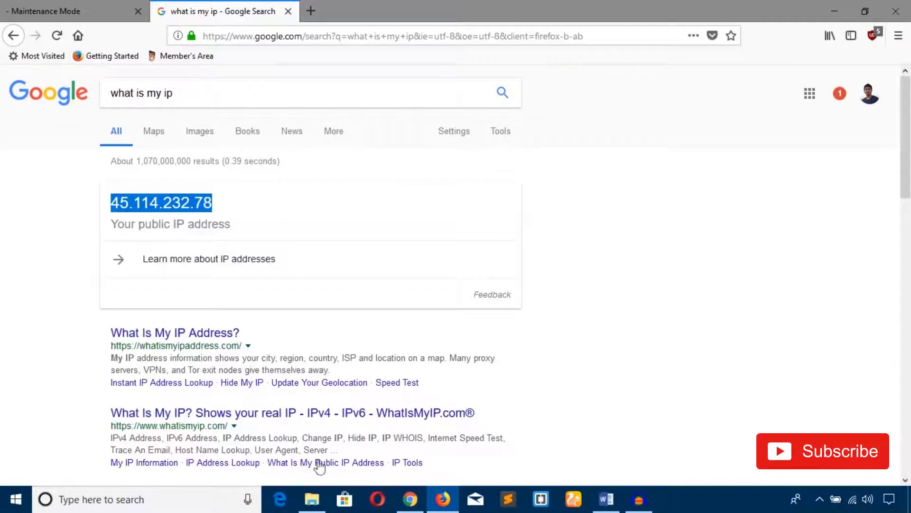
pyautogui.click(127, 6)
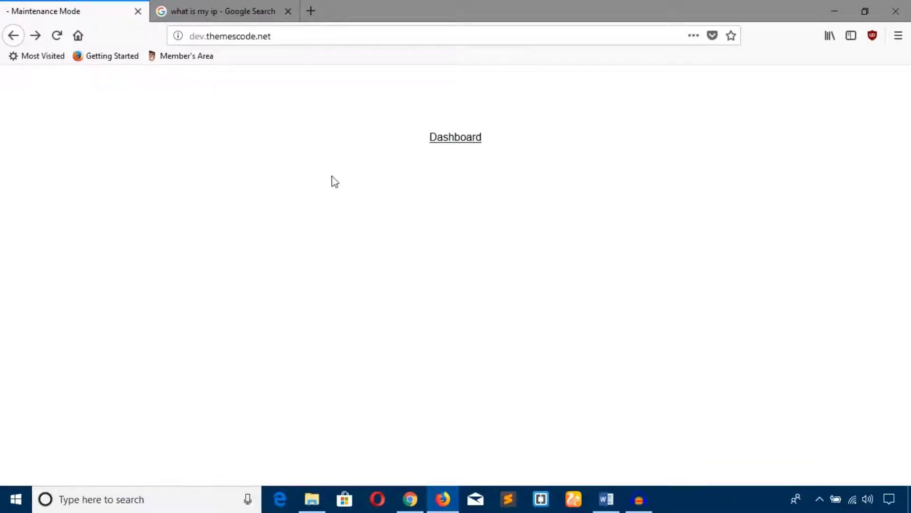
pyautogui.click(410, 498)
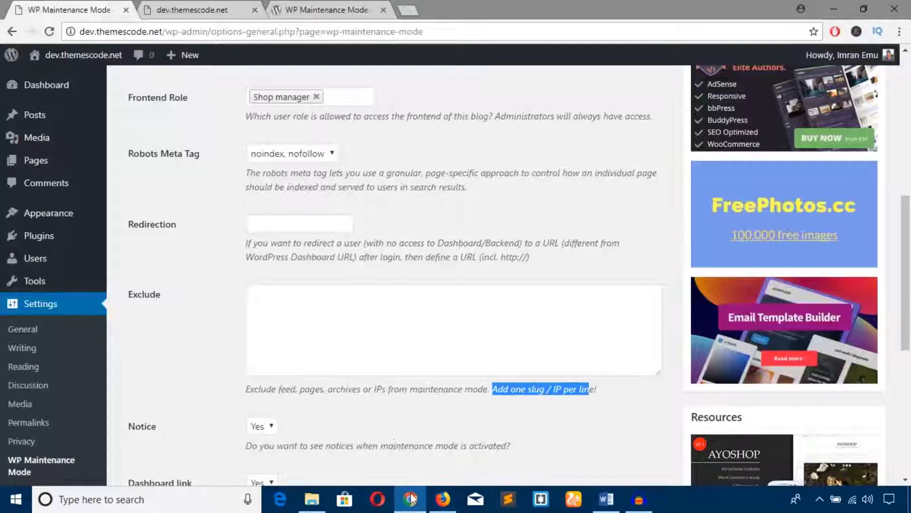
# Paste the public IP into the Exclude list and save the maintenance settings.
pyautogui.click(294, 312)
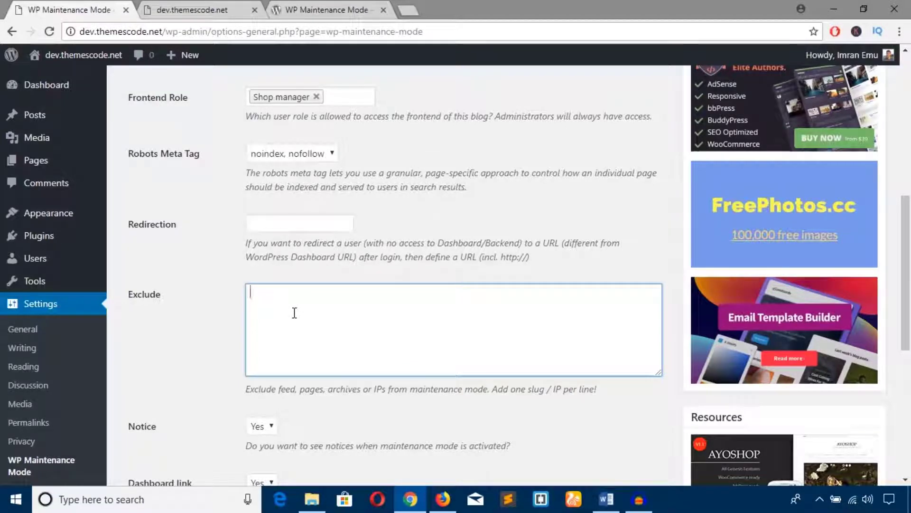
pyautogui.hotkey('ctrl', 'v')
pyautogui.scroll(-4, 332, 332)
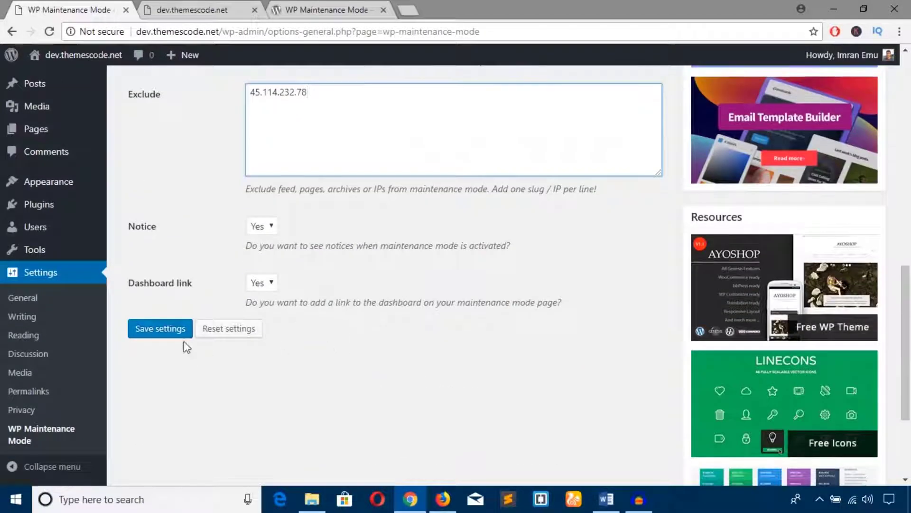
pyautogui.click(170, 331)
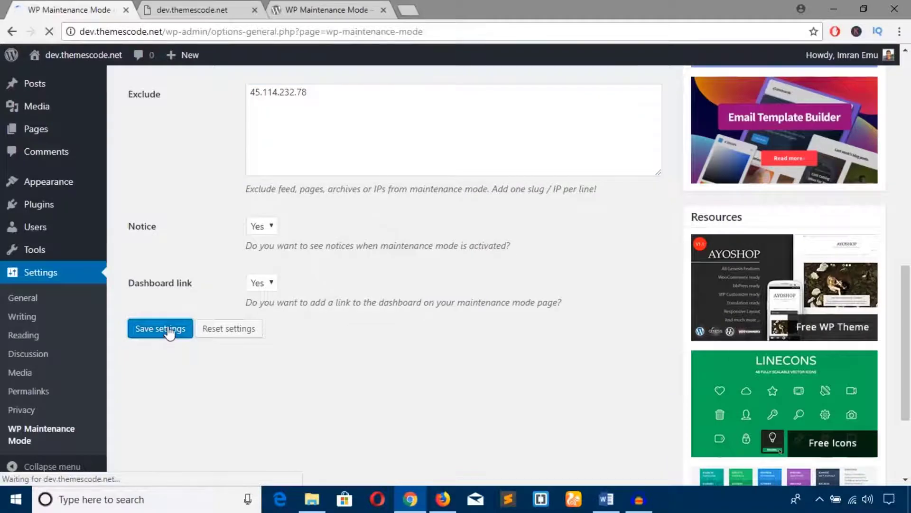
pyautogui.scroll(-3, 393, 446)
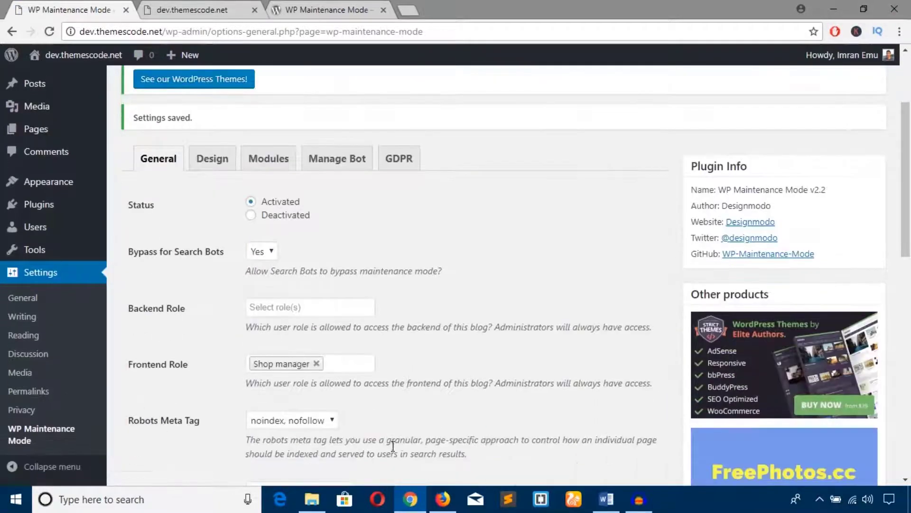
# Reload the site in Firefox to confirm the normal Home page shows, then return to the settings.
pyautogui.click(443, 498)
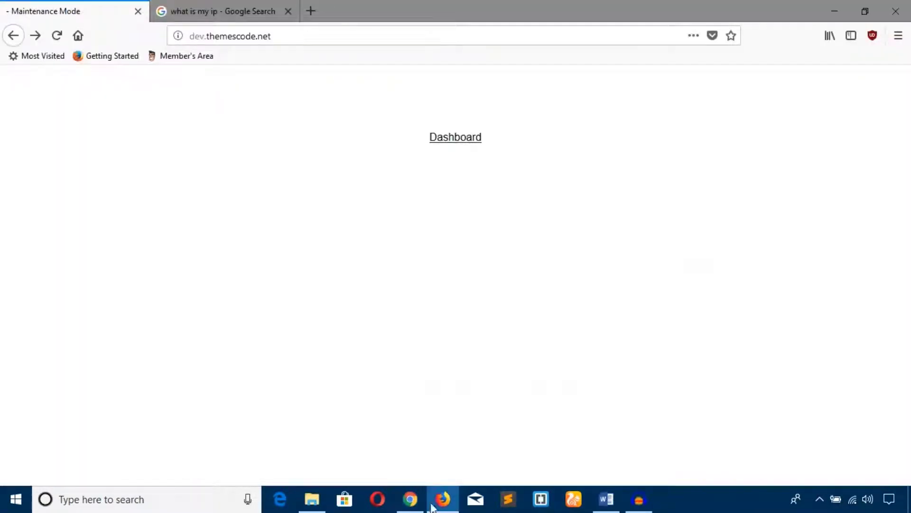
pyautogui.click(58, 36)
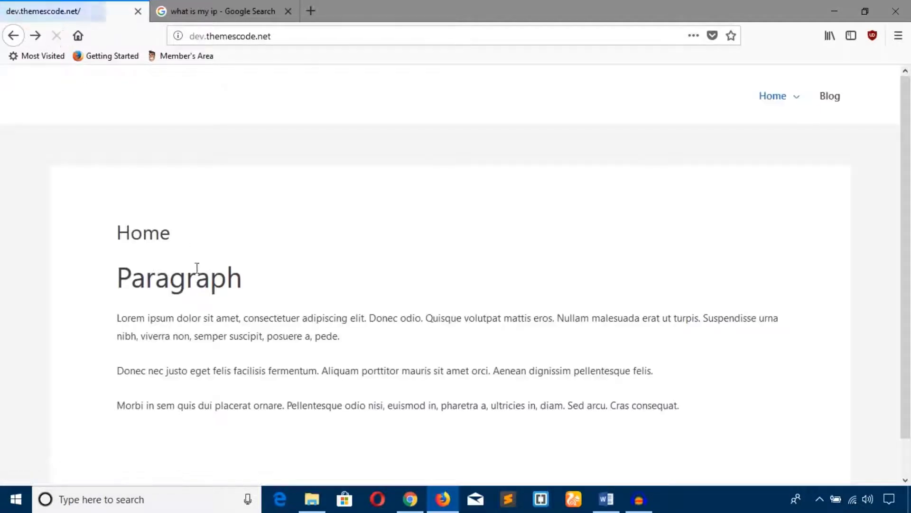
pyautogui.scroll(-2, 207, 316)
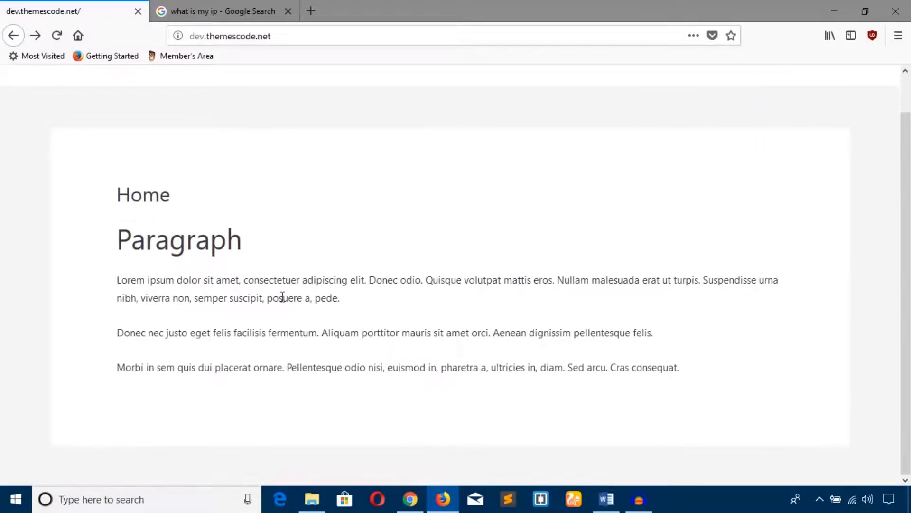
pyautogui.click(411, 498)
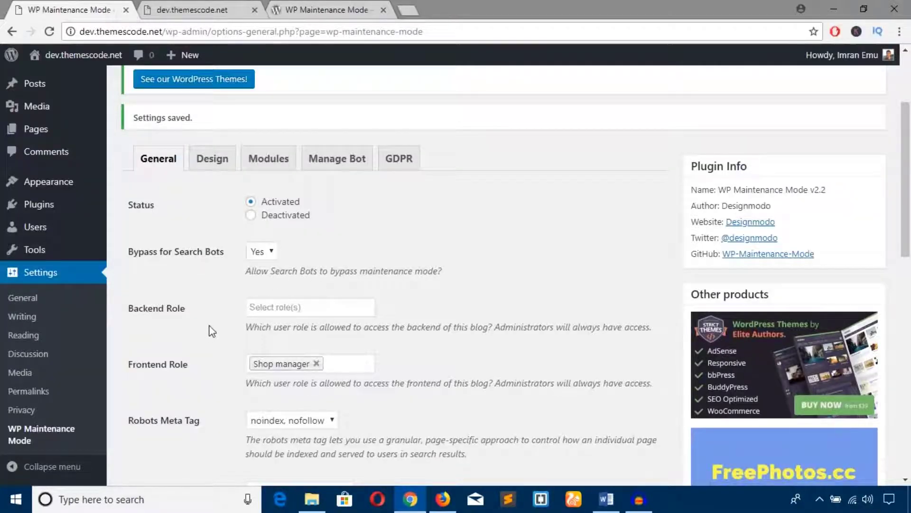
# Delete the excluded IP address from the Exclude list and save the settings.
pyautogui.scroll(-4, 211, 330)
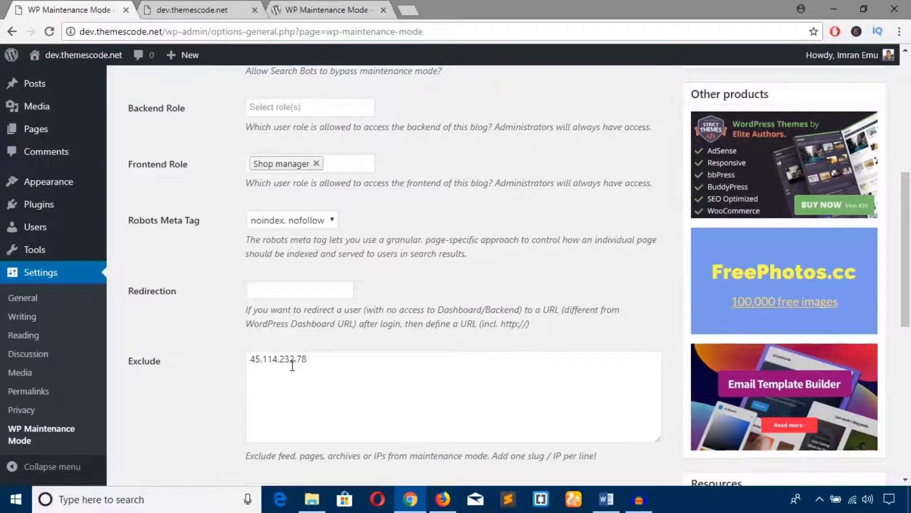
pyautogui.moveTo(311, 363); pyautogui.dragTo(246, 360)
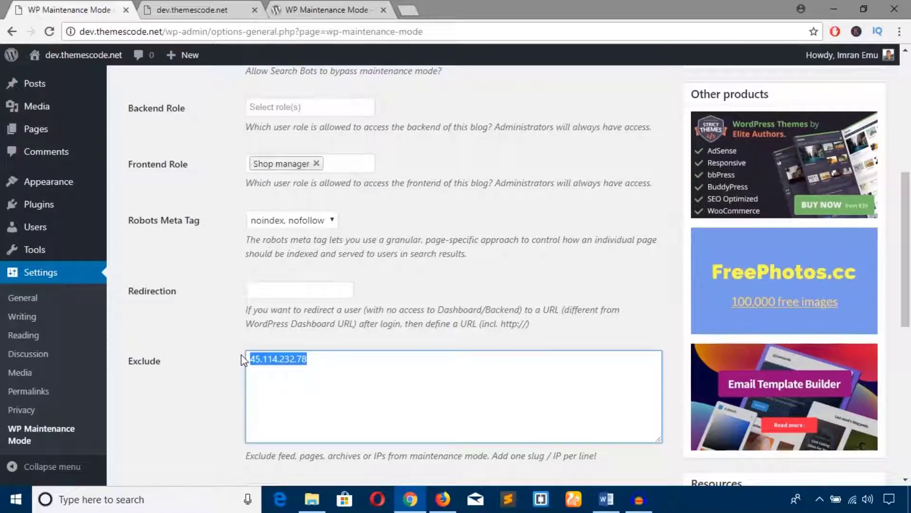
pyautogui.press('BackSpace')
pyautogui.scroll(-7, 241, 354)
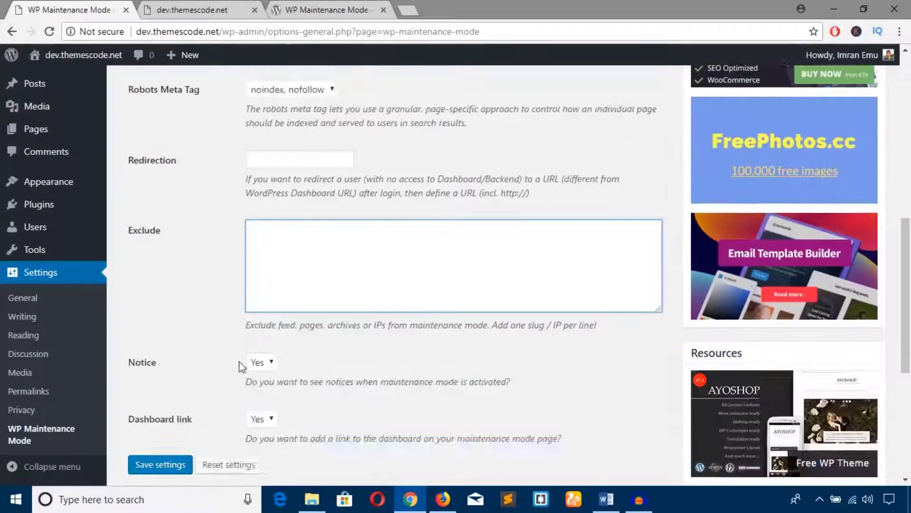
pyautogui.click(162, 264)
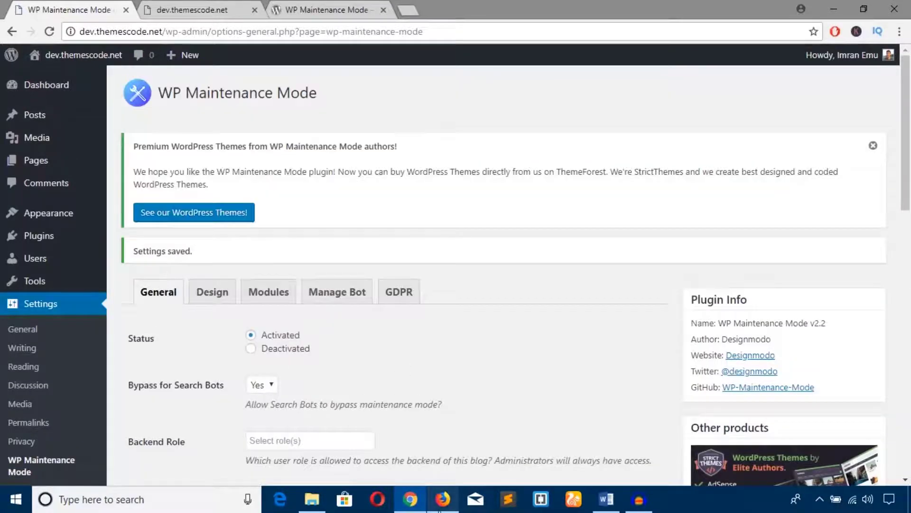
# Reload the site in Firefox to confirm the Maintenance Mode page with Dashboard link appears.
pyautogui.click(443, 499)
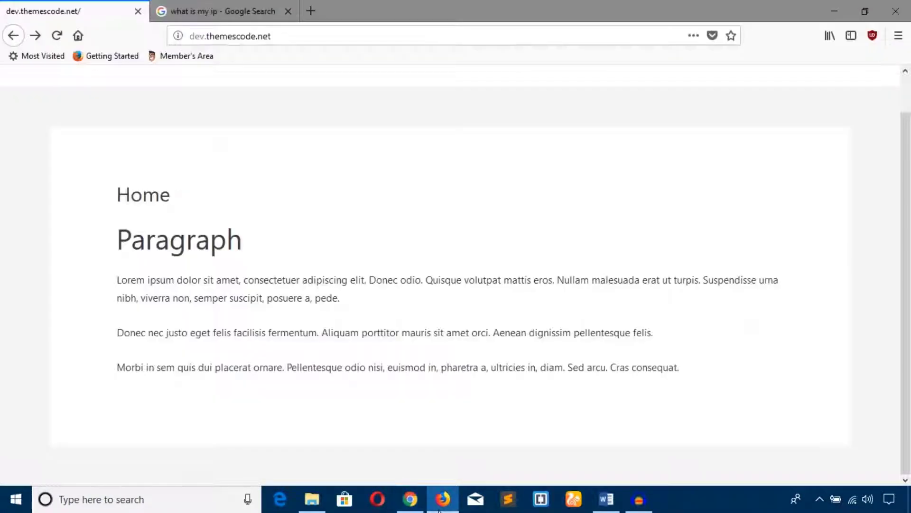
pyautogui.click(57, 36)
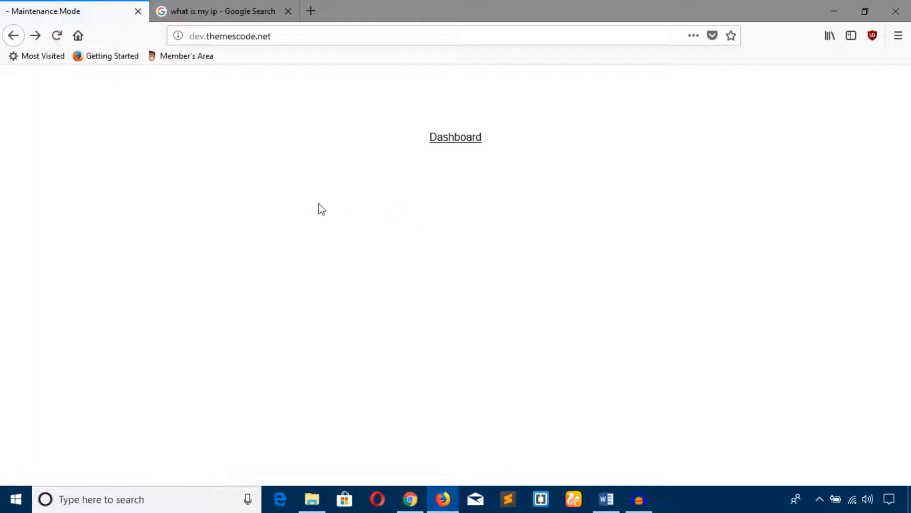
pyautogui.click(410, 499)
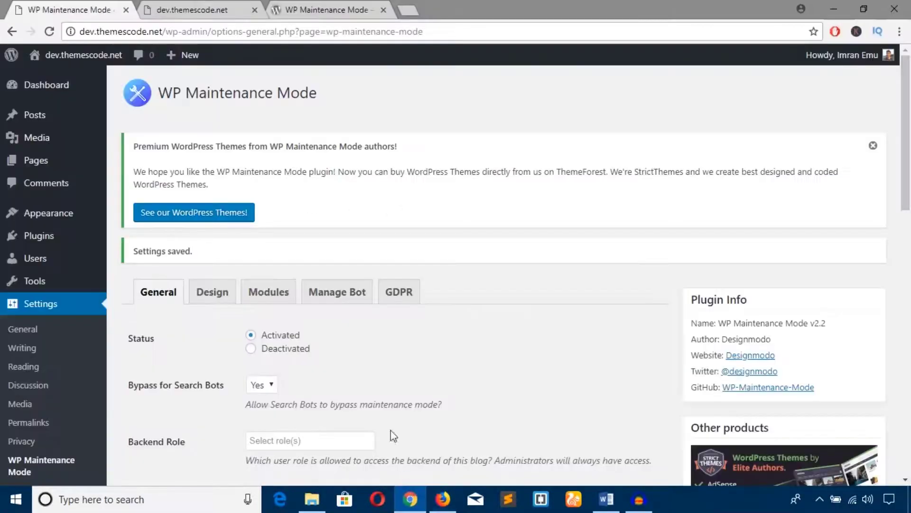
# Open the All Pages list in a new browser tab.
pyautogui.scroll(-1, 328, 347)
pyautogui.scroll(-7, 327, 349)
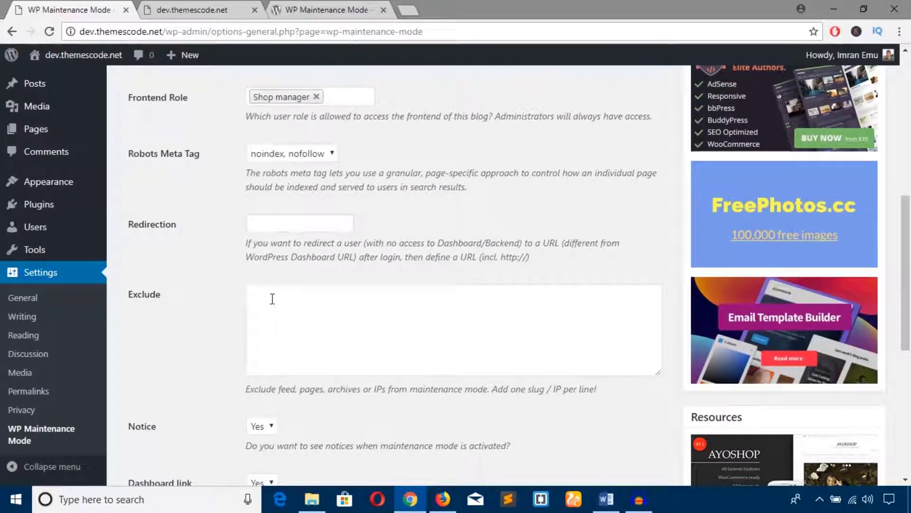
pyautogui.click(273, 299)
pyautogui.moveTo(102, 130)
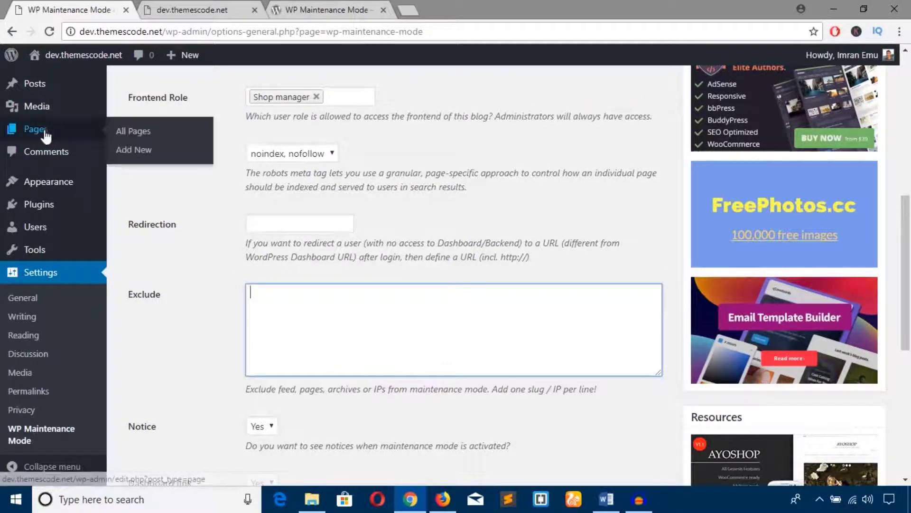
pyautogui.rightClick(136, 136)
pyautogui.click(188, 141)
pyautogui.click(317, 6)
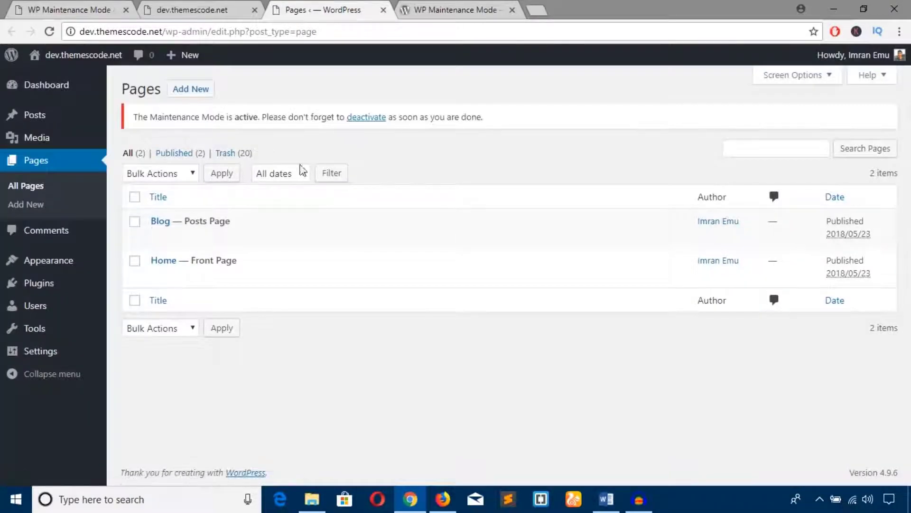
# Copy the Blog page's slug 'blog' from Quick Edit and return to the Exclude box.
pyautogui.moveTo(185, 239)
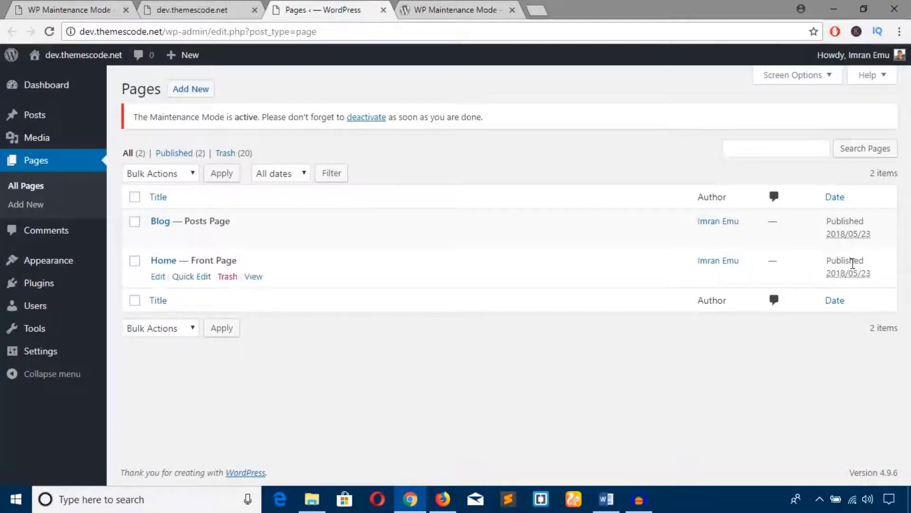
pyautogui.click(199, 240)
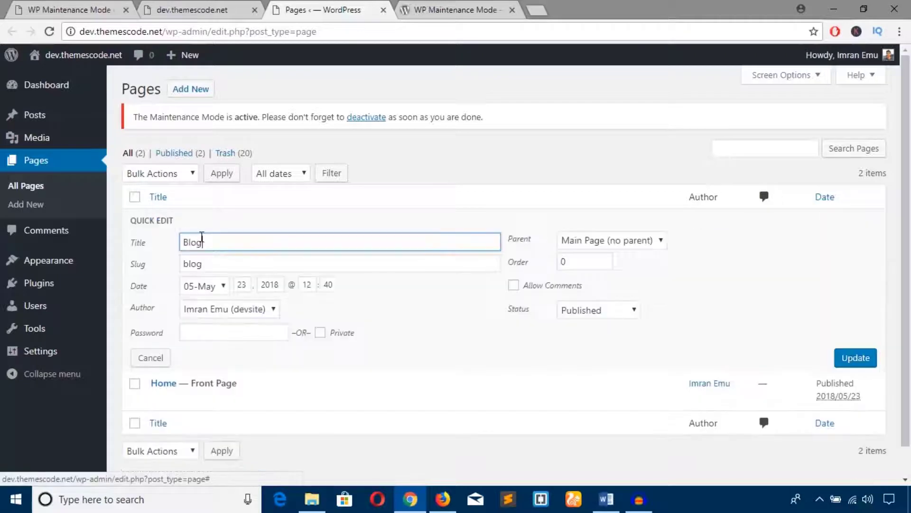
pyautogui.moveTo(203, 268); pyautogui.dragTo(171, 266)
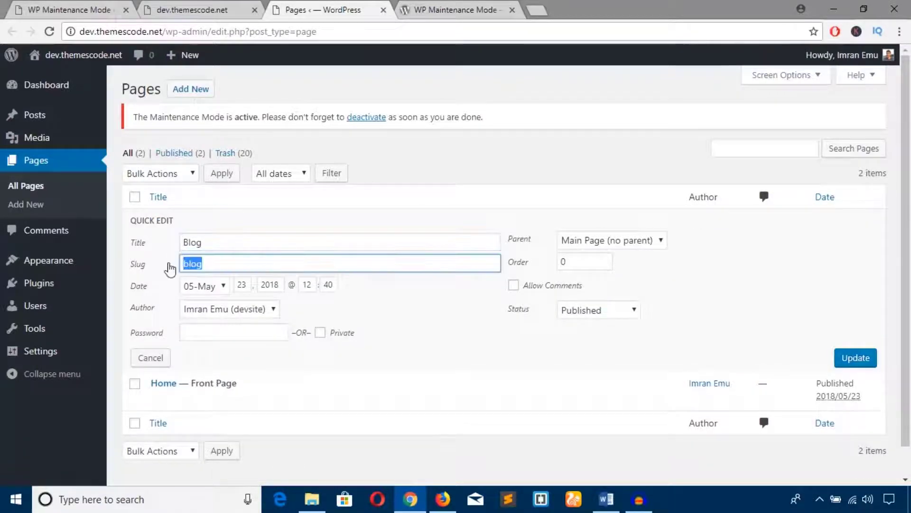
pyautogui.rightClick(194, 261)
pyautogui.click(226, 288)
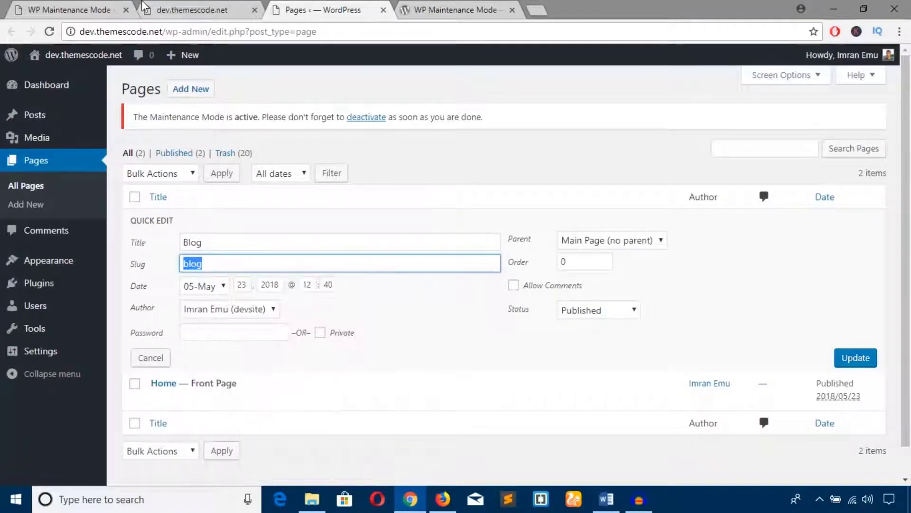
pyautogui.hotkey('ctrl', 'shift', 'Tab')
pyautogui.hotkey('ctrl', 'shift', 'Tab')
pyautogui.click(284, 321)
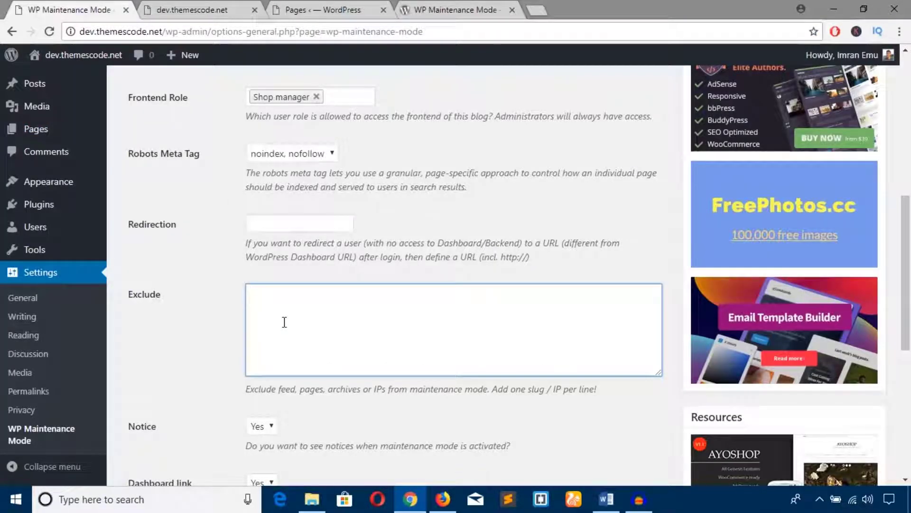
# Add 'blog' to the Exclude list and save the maintenance settings.
pyautogui.hotkey('ctrl', 'v')
pyautogui.scroll(-6, 285, 322)
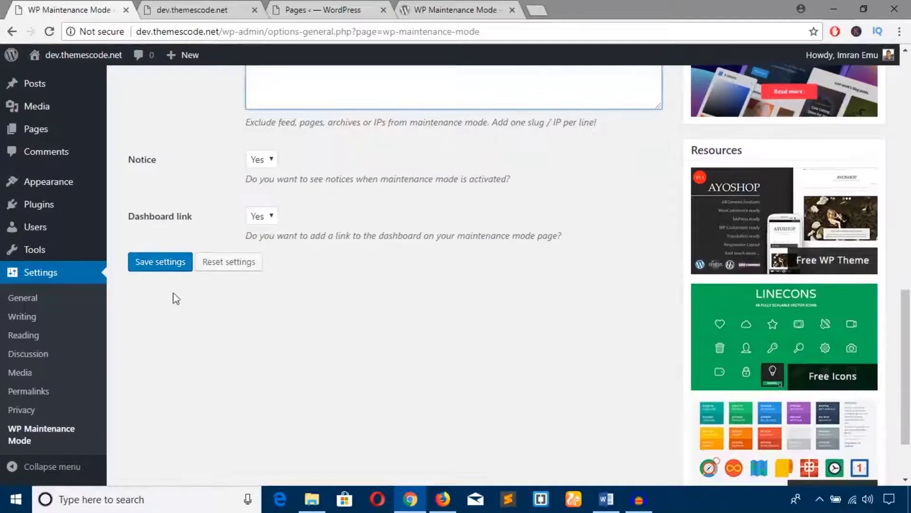
pyautogui.click(166, 266)
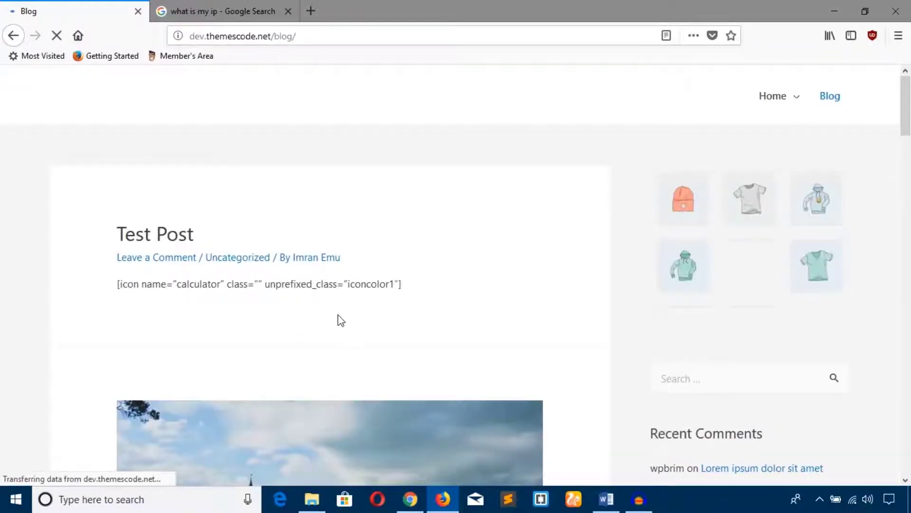
pyautogui.scroll(-10, 339, 315)
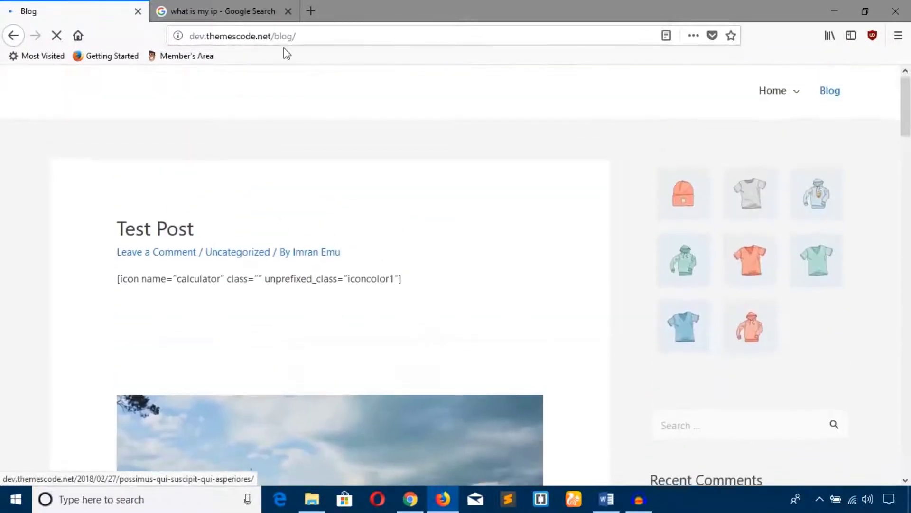
# Load the site's home address in a new browser tab.
pyautogui.moveTo(273, 38); pyautogui.dragTo(195, 42)
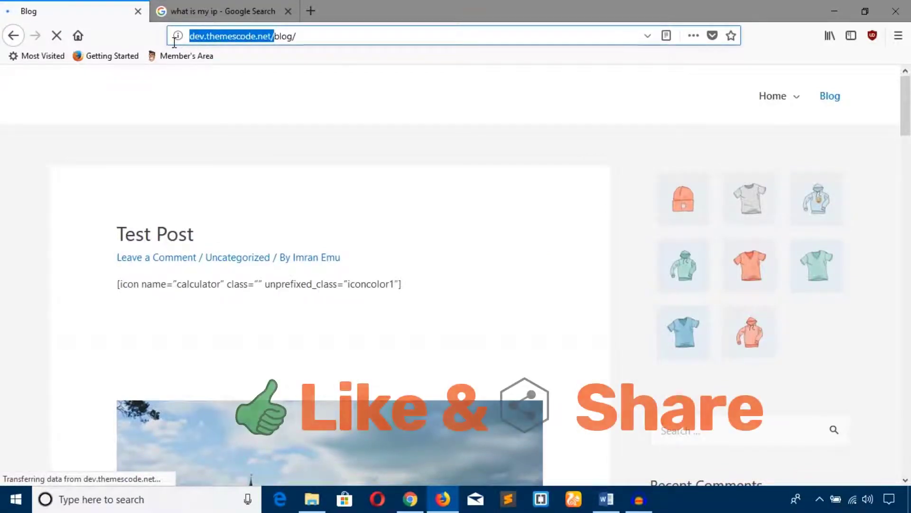
pyautogui.click(321, 14)
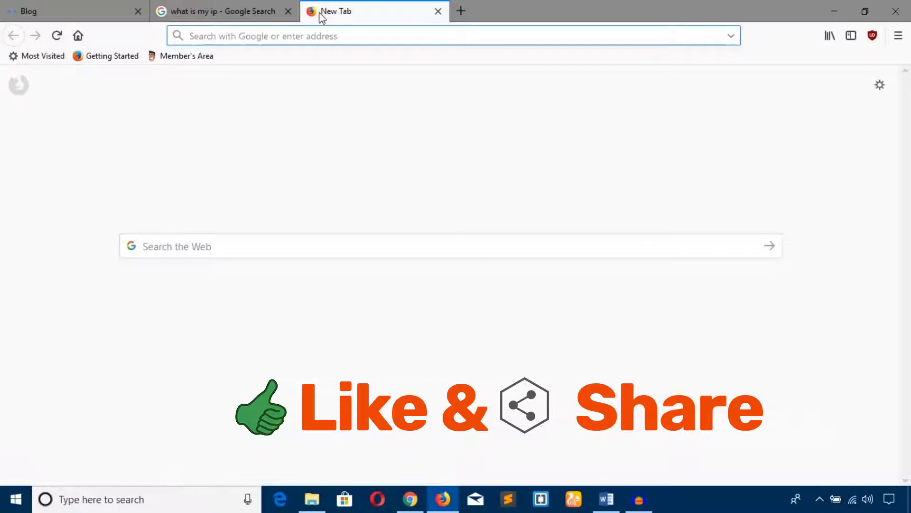
pyautogui.write('http://dev.themescode.net/')
pyautogui.press('Return')
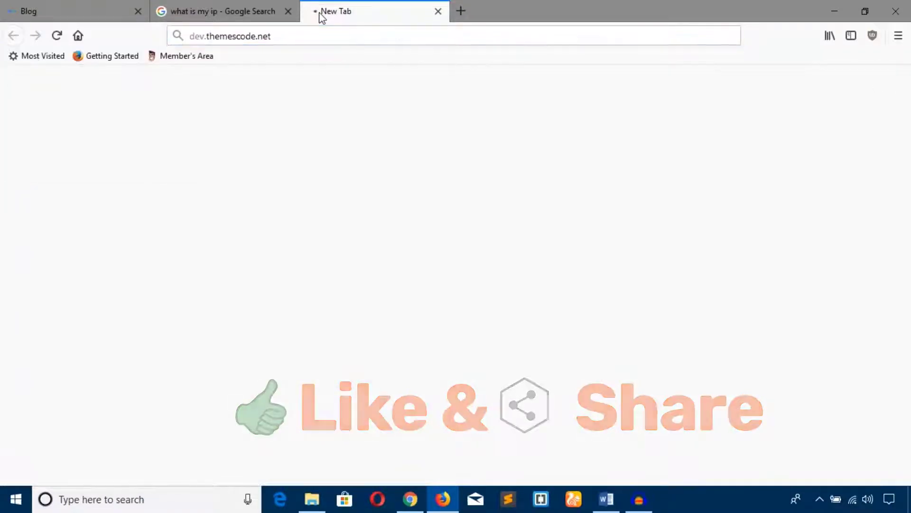
# Close the IP lookup tab, check the /blog/ page loads normally, and return to the plugin settings.
pyautogui.click(288, 11)
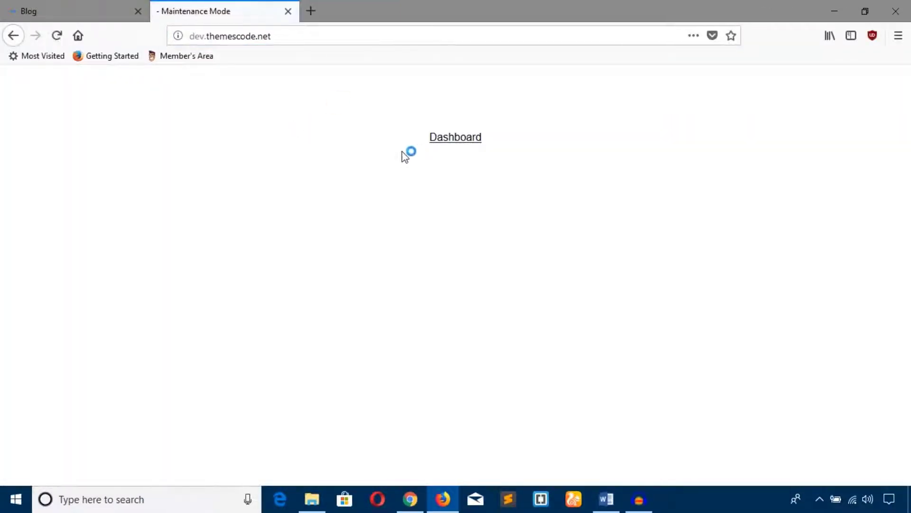
pyautogui.click(95, 18)
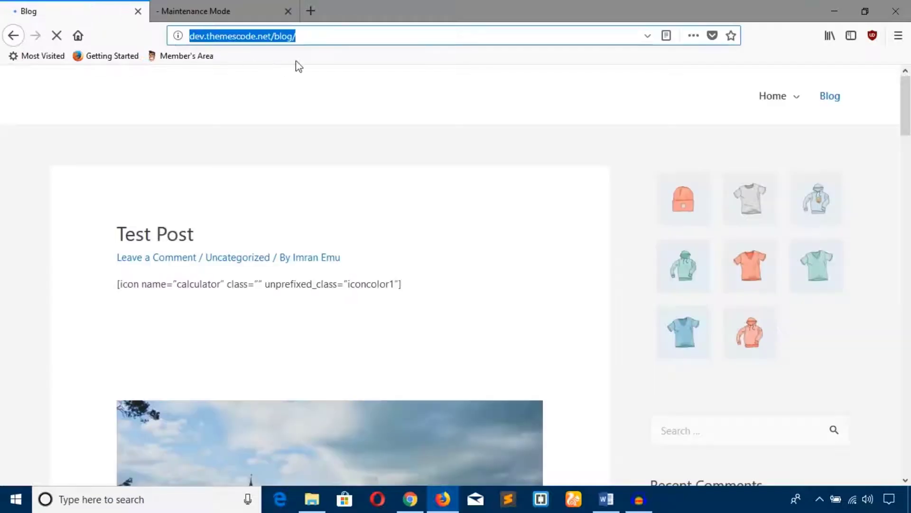
pyautogui.moveTo(299, 37); pyautogui.dragTo(276, 38)
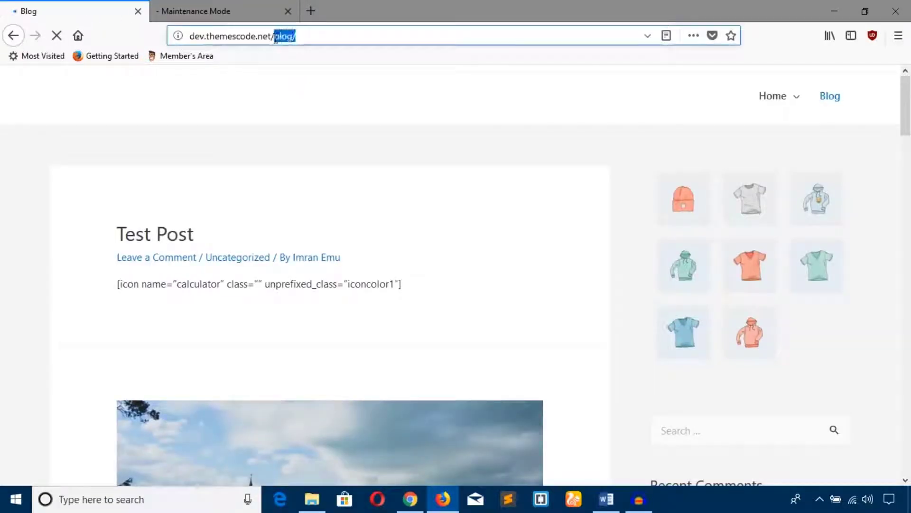
pyautogui.click(335, 156)
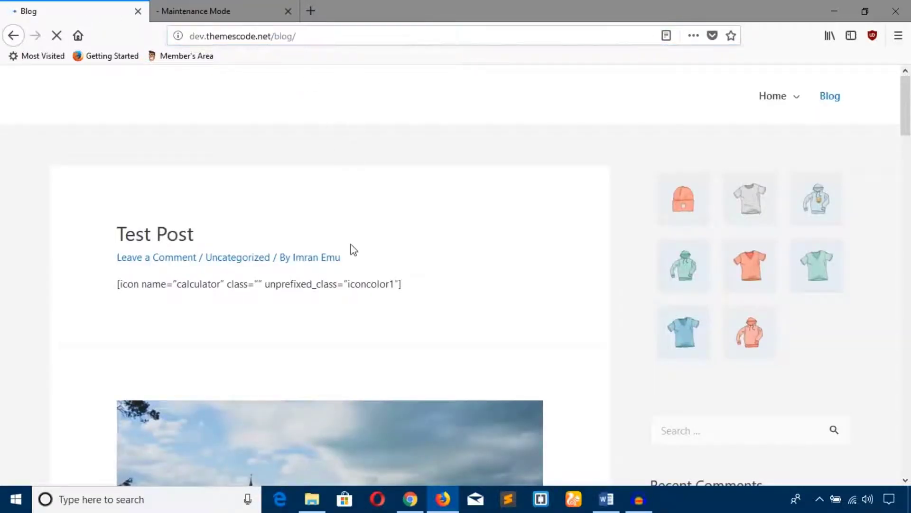
pyautogui.click(408, 499)
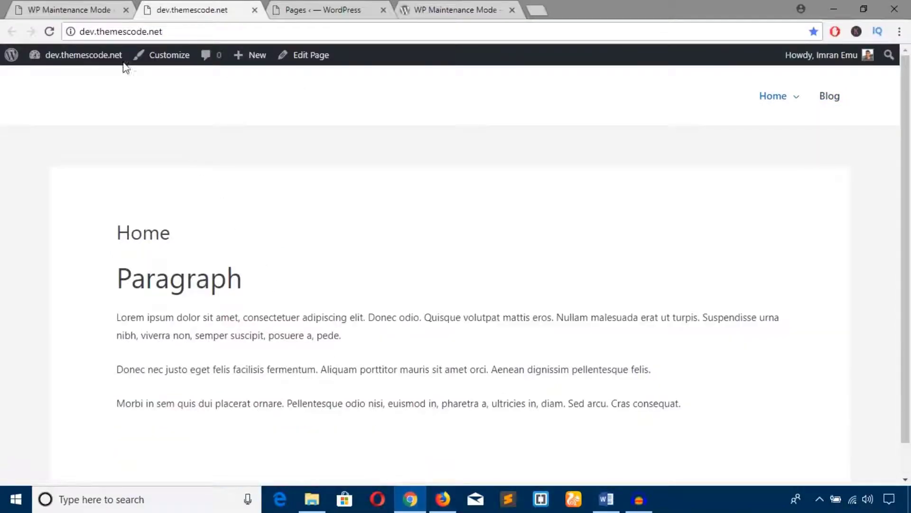
pyautogui.click(90, 11)
pyautogui.scroll(-8, 258, 372)
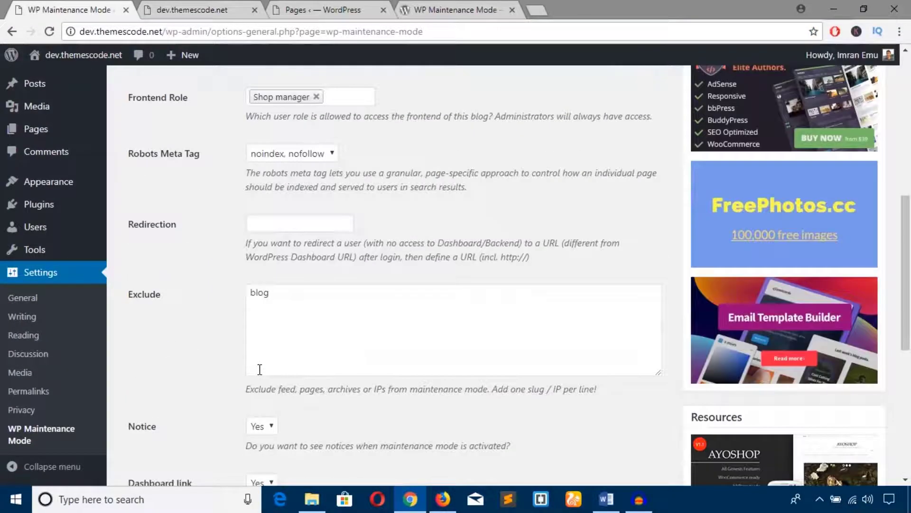
# Re-save the maintenance settings with 'blog' kept in the Exclude list.
pyautogui.click(271, 346)
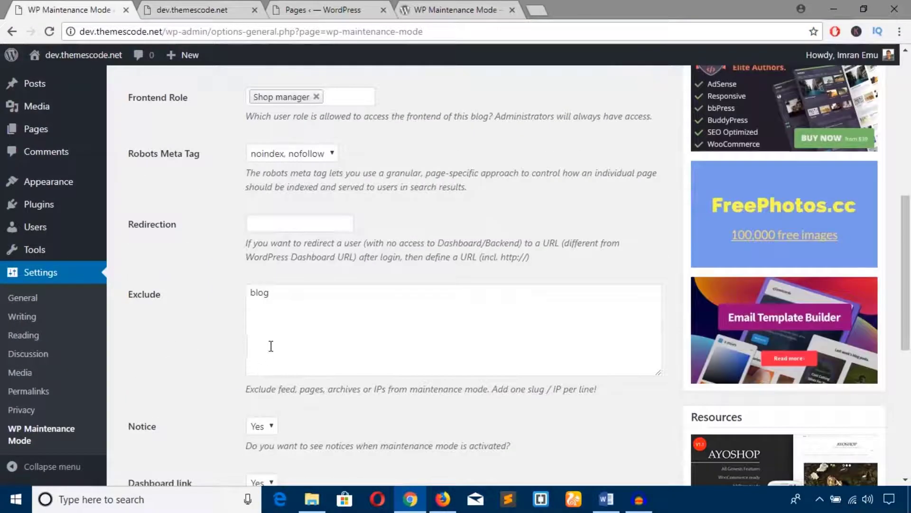
pyautogui.click(299, 297)
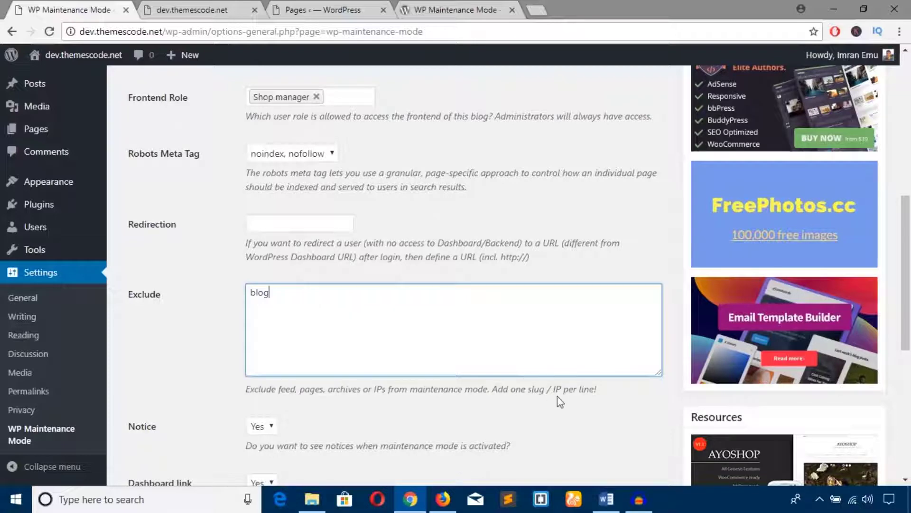
pyautogui.moveTo(552, 393); pyautogui.dragTo(594, 390)
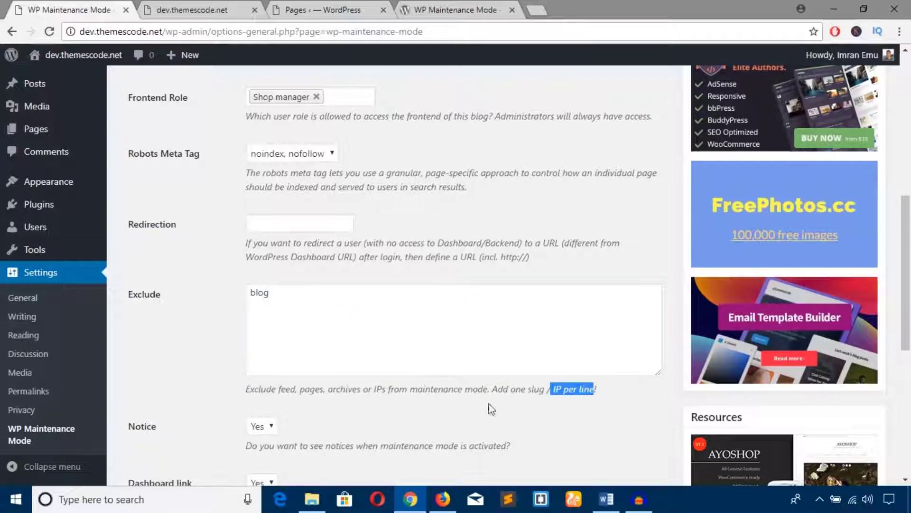
pyautogui.scroll(-1, 433, 406)
pyautogui.scroll(-2, 433, 406)
pyautogui.click(204, 318)
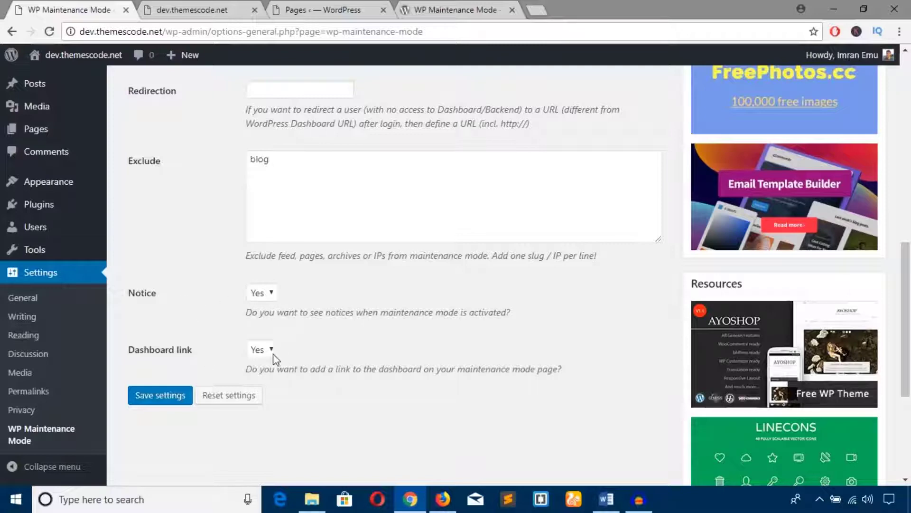
pyautogui.click(159, 401)
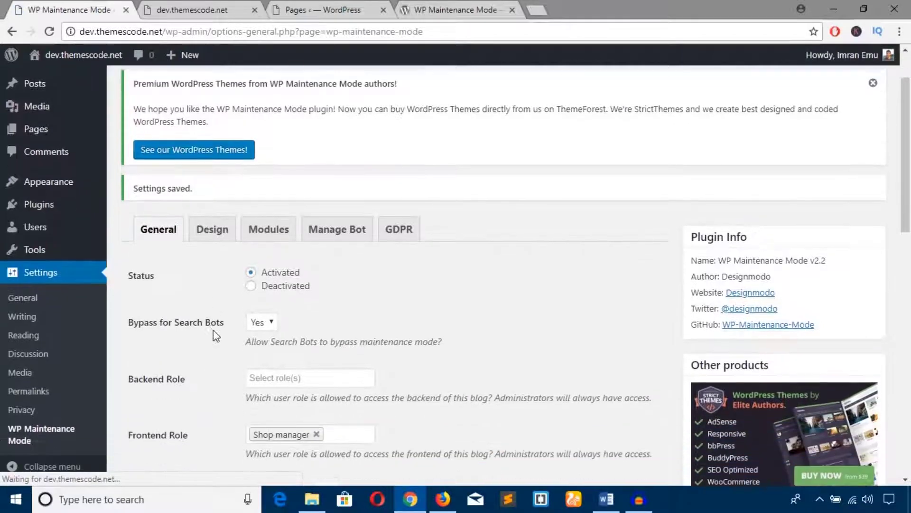
# Open the Design tab, and close Firefox's Blog tab so only the Maintenance Mode page remains.
pyautogui.click(214, 229)
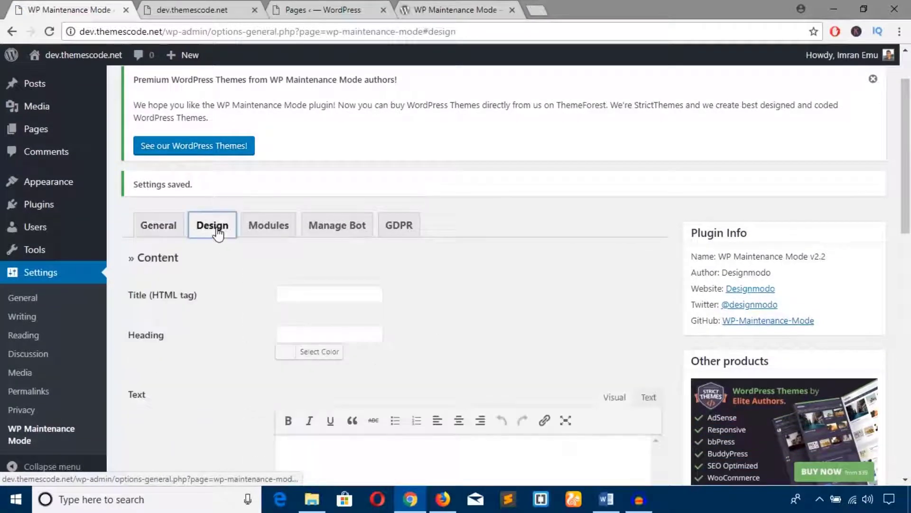
pyautogui.click(442, 498)
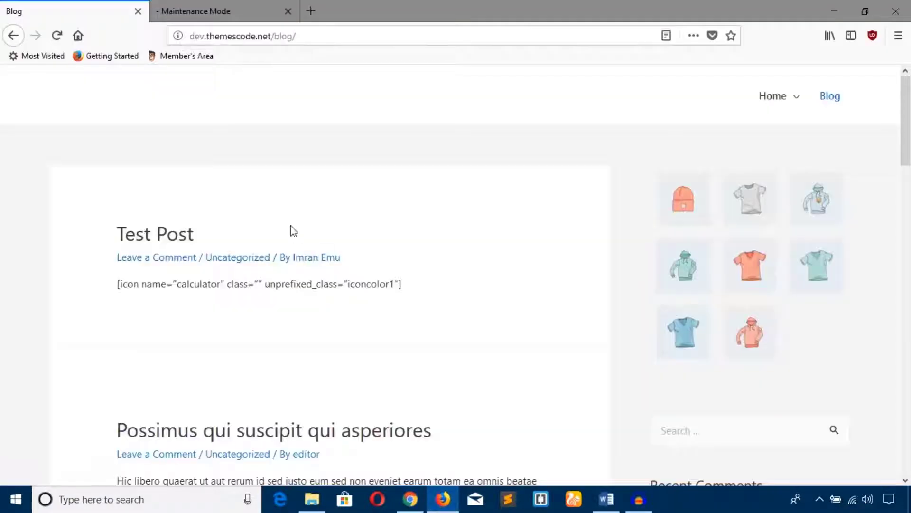
pyautogui.click(185, 3)
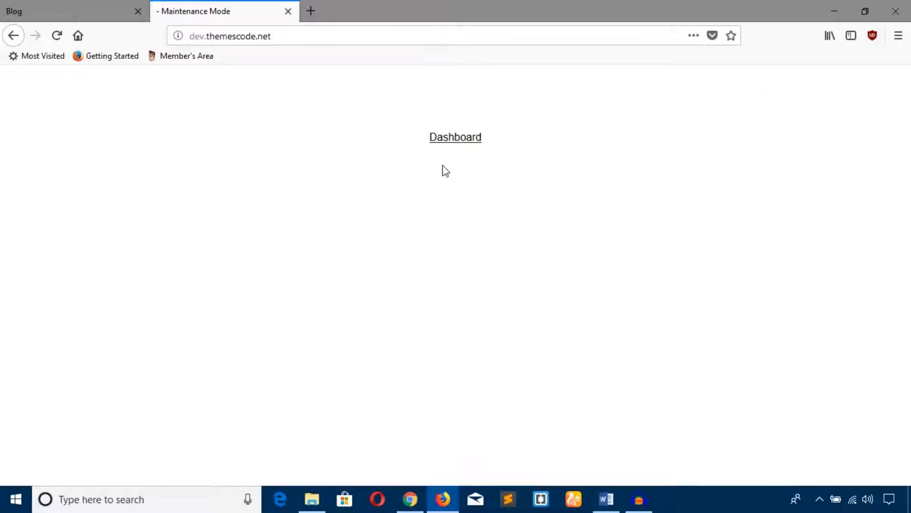
pyautogui.click(137, 11)
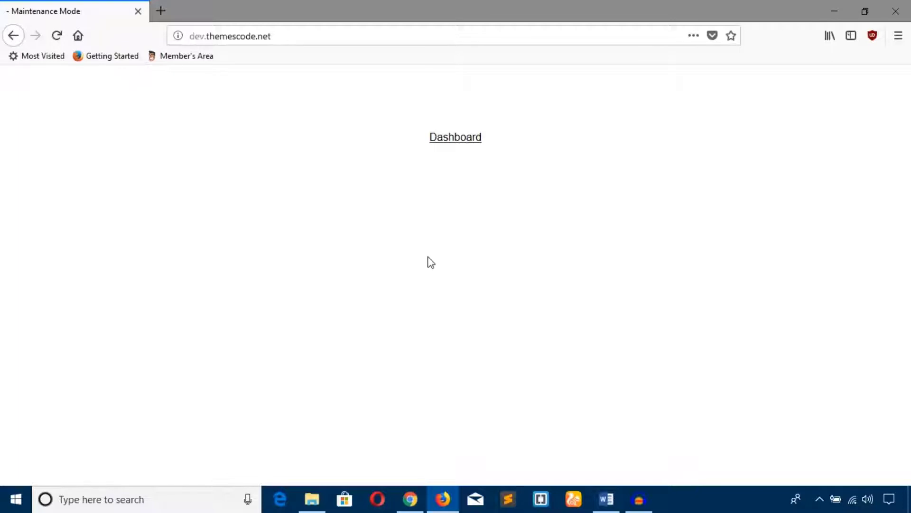
pyautogui.click(417, 501)
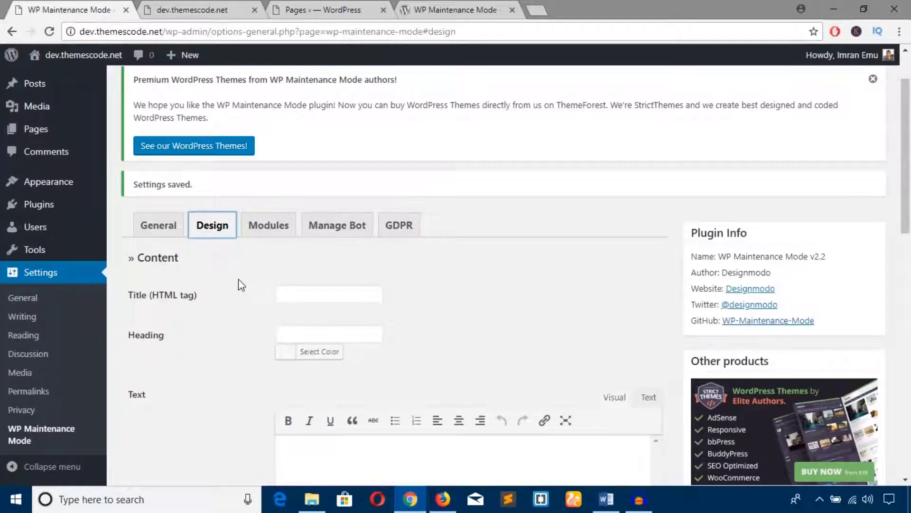
# Copy 'Coming Soon!' from the Word document into the Title (HTML tag) field.
pyautogui.click(238, 279)
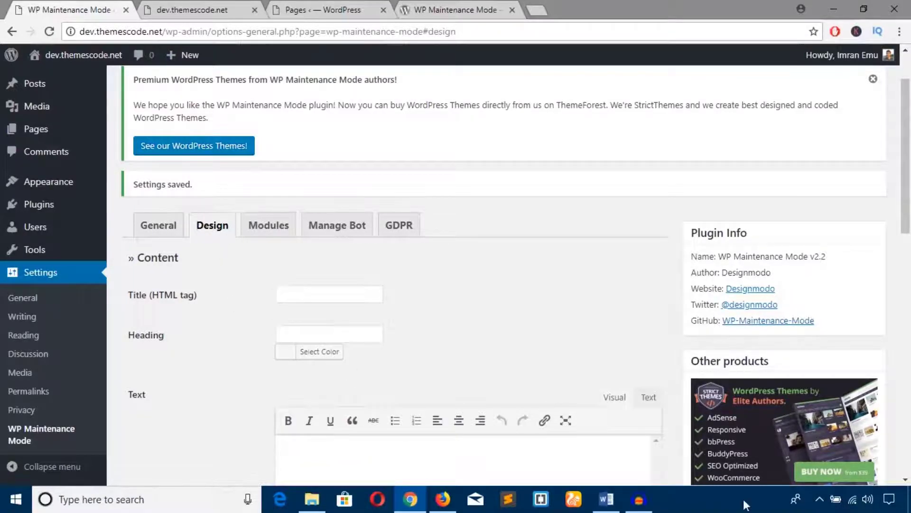
pyautogui.hotkey('alt', 'Tab')
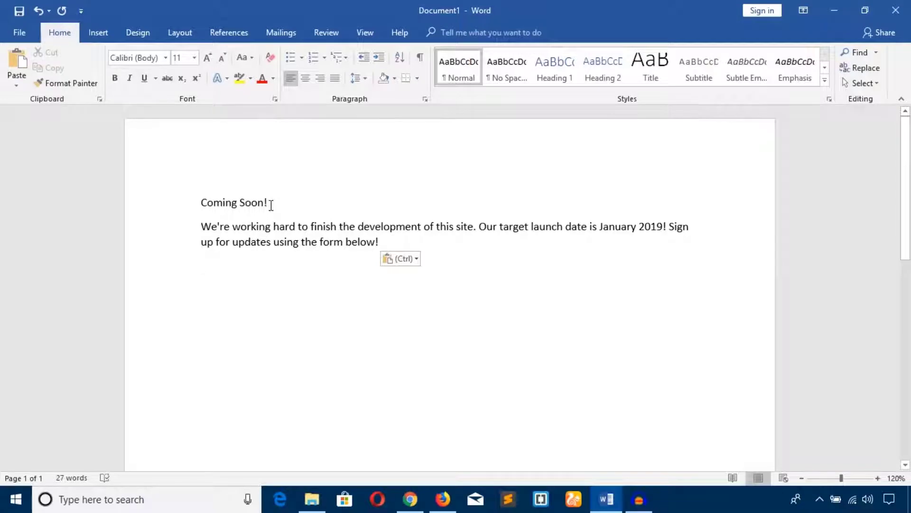
pyautogui.moveTo(271, 205); pyautogui.dragTo(215, 203)
pyautogui.hotkey('ctrl', 'c')
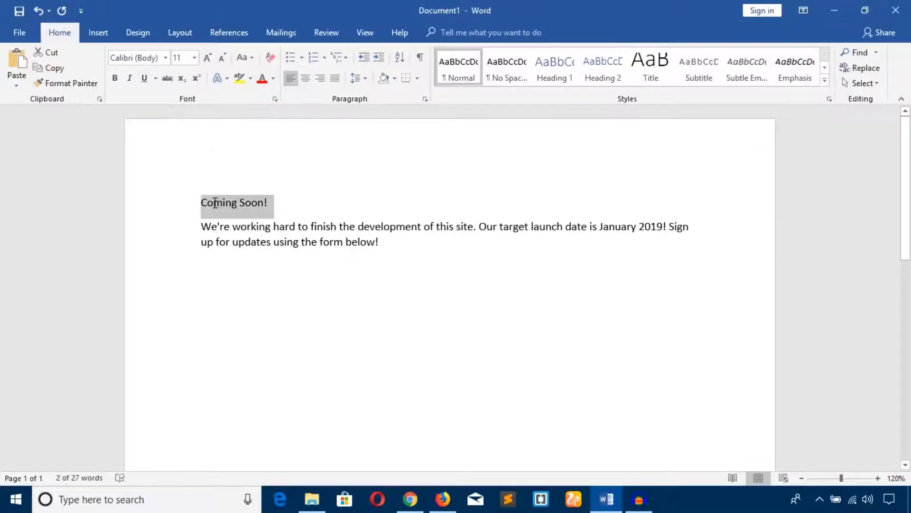
pyautogui.click(410, 499)
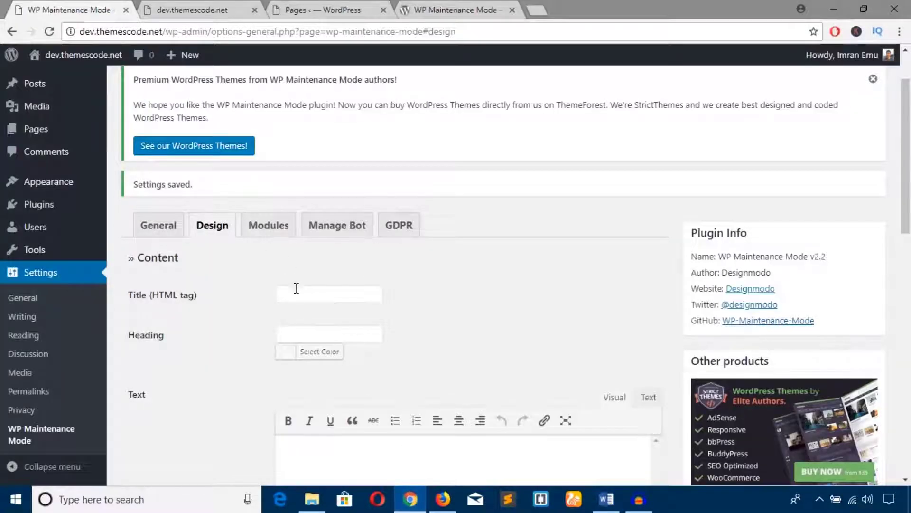
pyautogui.click(302, 300)
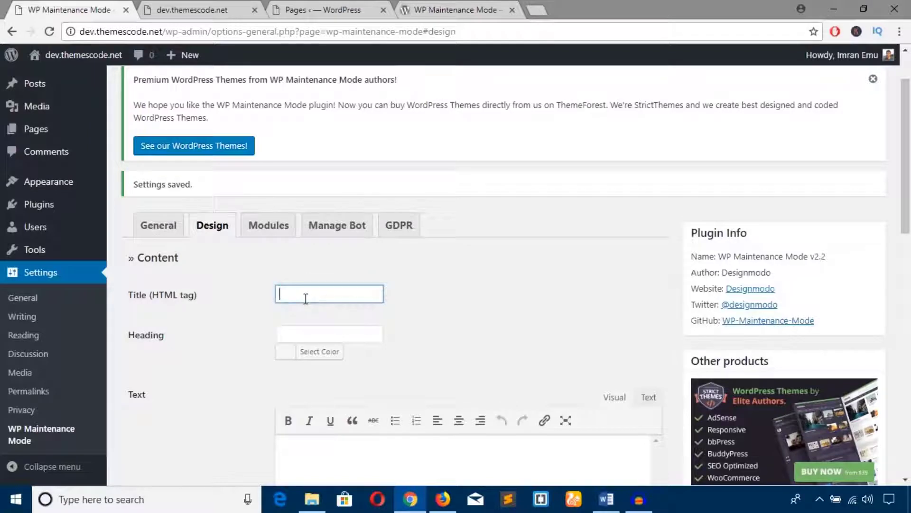
pyautogui.click(301, 333)
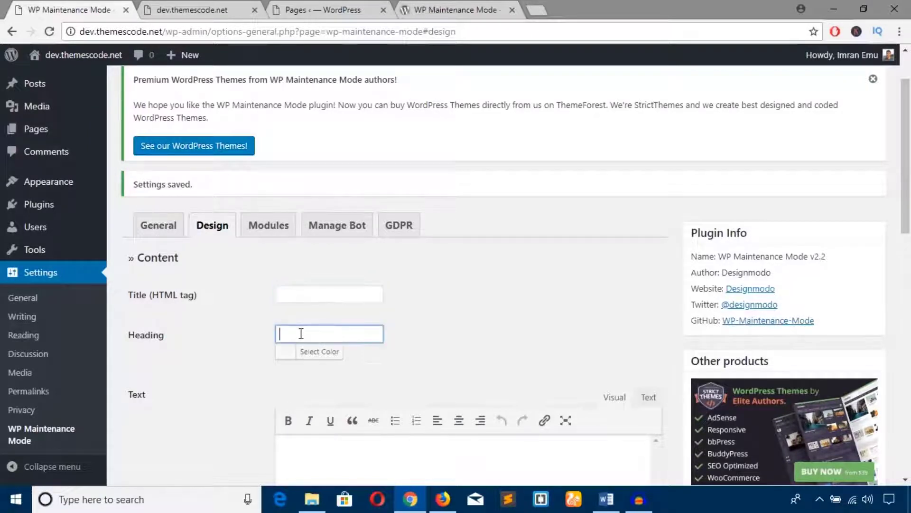
pyautogui.click(306, 289)
pyautogui.hotkey('ctrl', 'v')
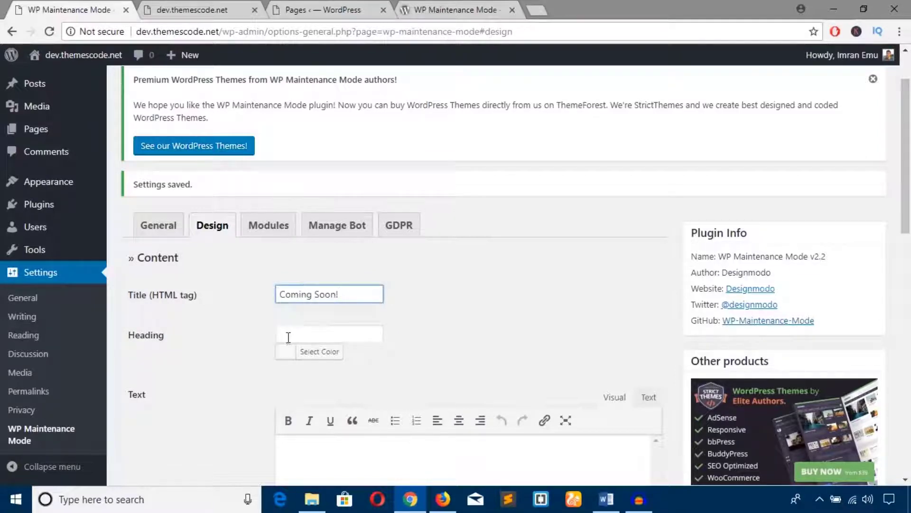
# Set the Heading colour to black after briefly trying red.
pyautogui.click(288, 338)
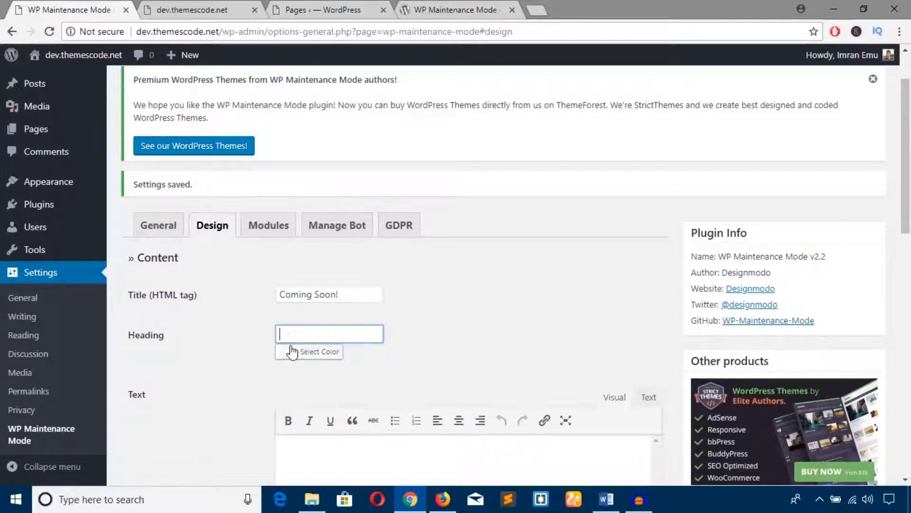
pyautogui.click(288, 355)
pyautogui.scroll(-3, 342, 386)
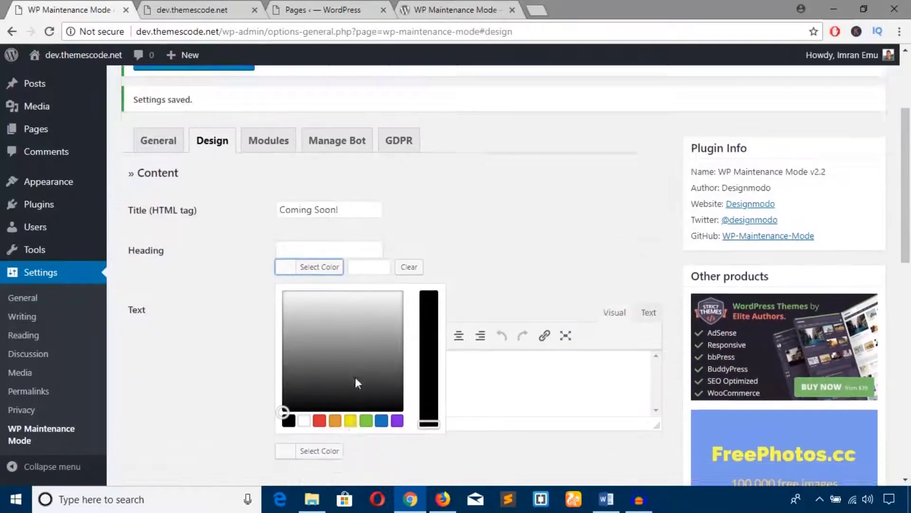
pyautogui.click(319, 372)
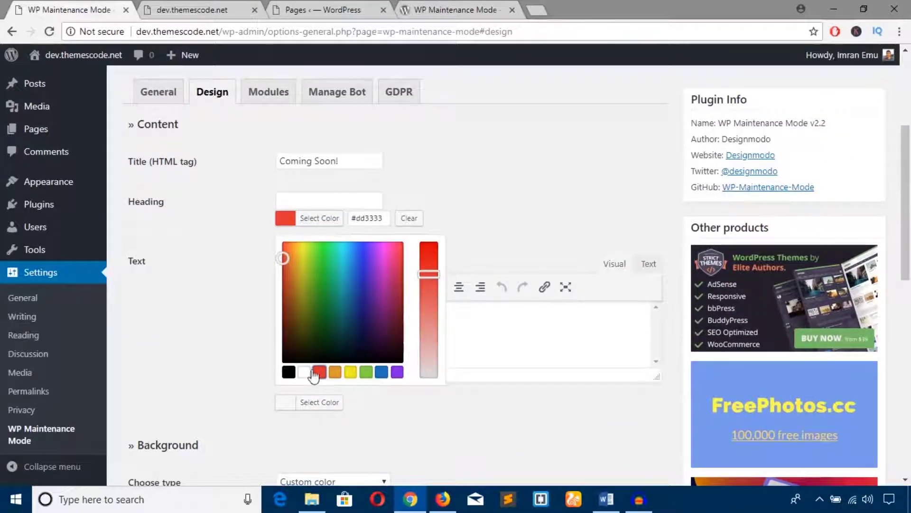
pyautogui.click(288, 372)
pyautogui.click(291, 244)
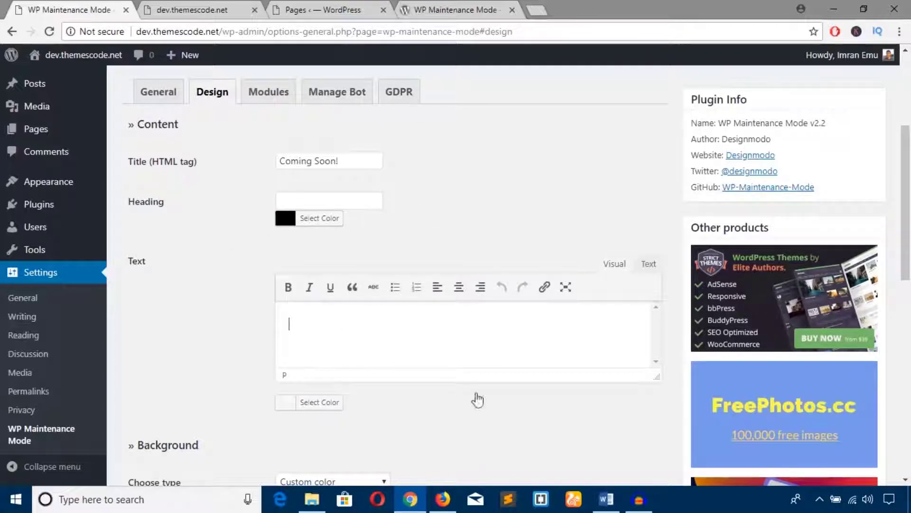
# Paste the launch date paragraph from Word into the Text editor.
pyautogui.click(607, 499)
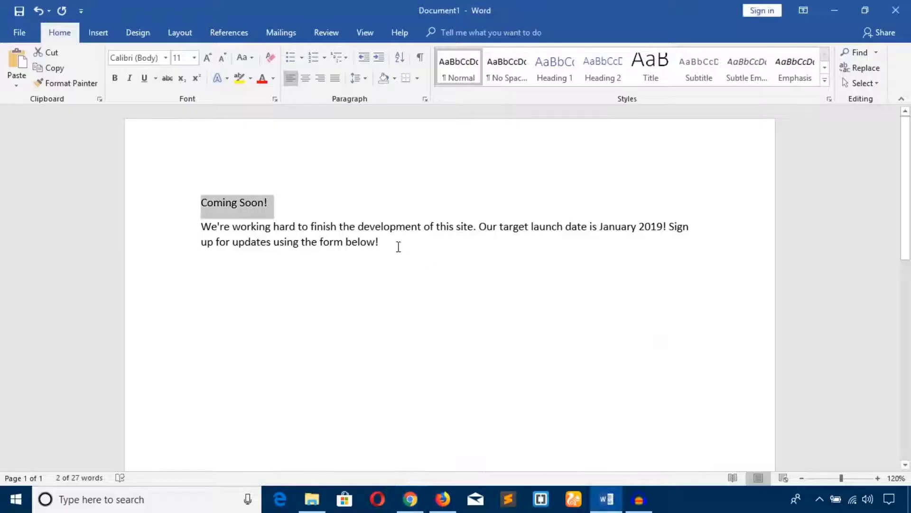
pyautogui.moveTo(398, 246); pyautogui.dragTo(206, 228)
pyautogui.hotkey('ctrl', 'c')
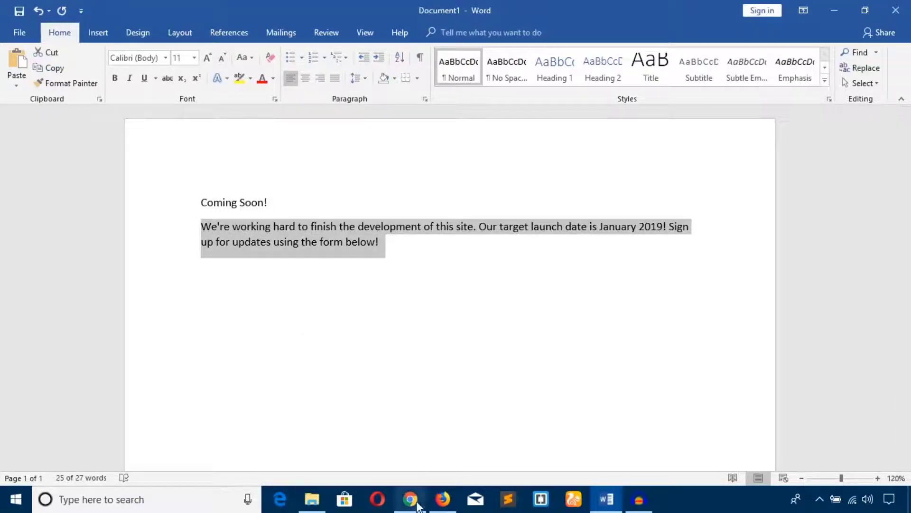
pyautogui.click(417, 504)
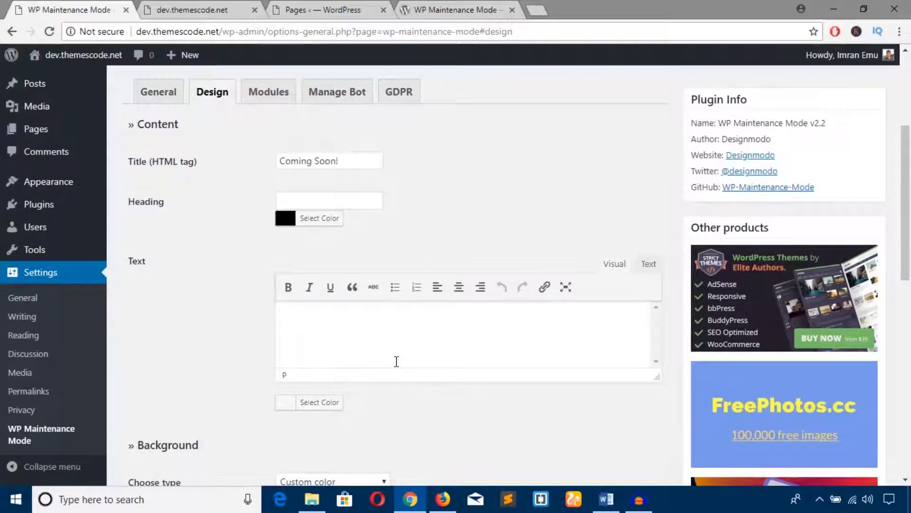
pyautogui.hotkey('ctrl', 'v')
# Set the body text colour to grey #898989.
pyautogui.scroll(-4, 285, 342)
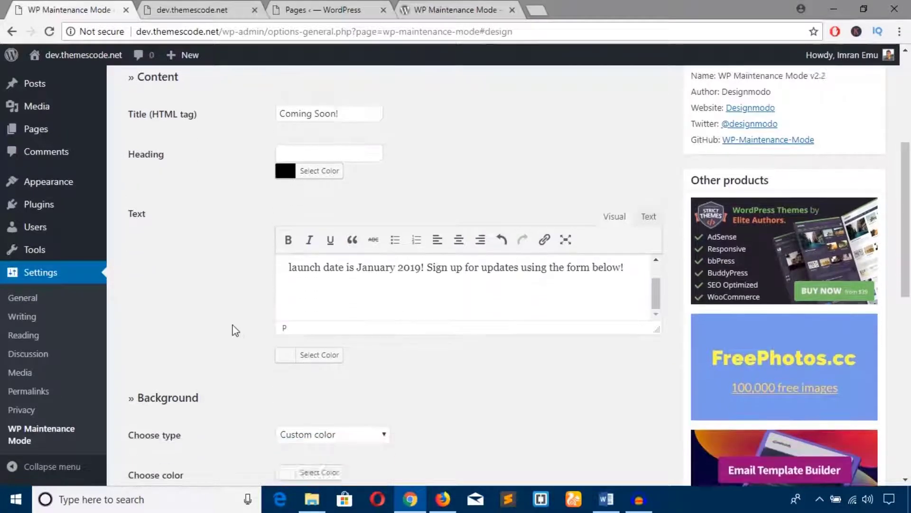
pyautogui.click(293, 205)
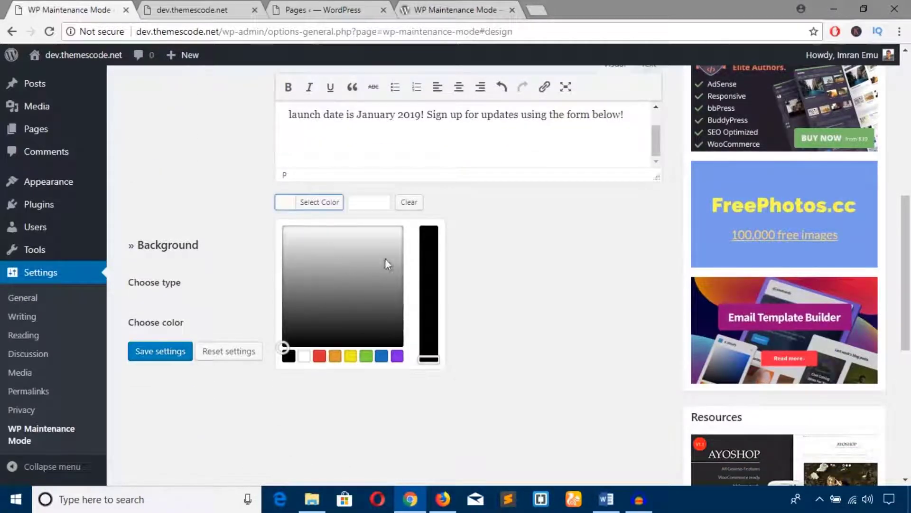
pyautogui.click(369, 270)
pyautogui.click(346, 281)
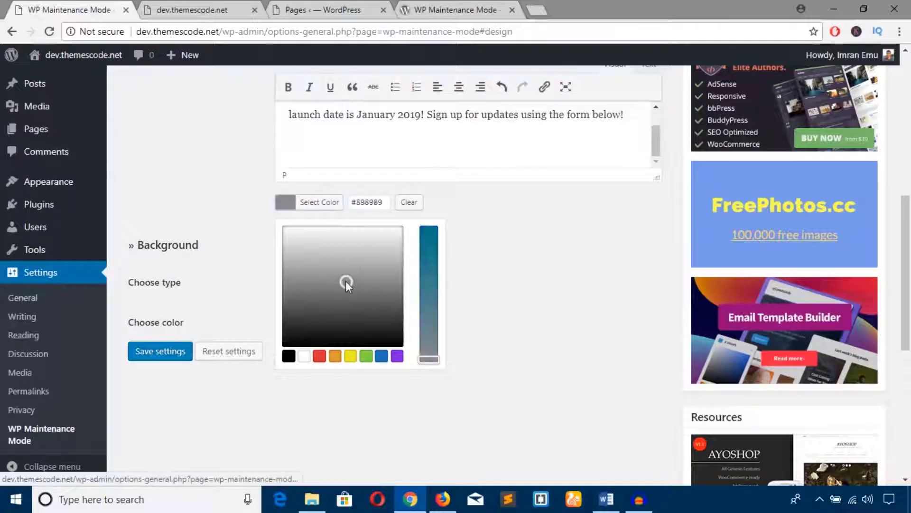
pyautogui.click(506, 274)
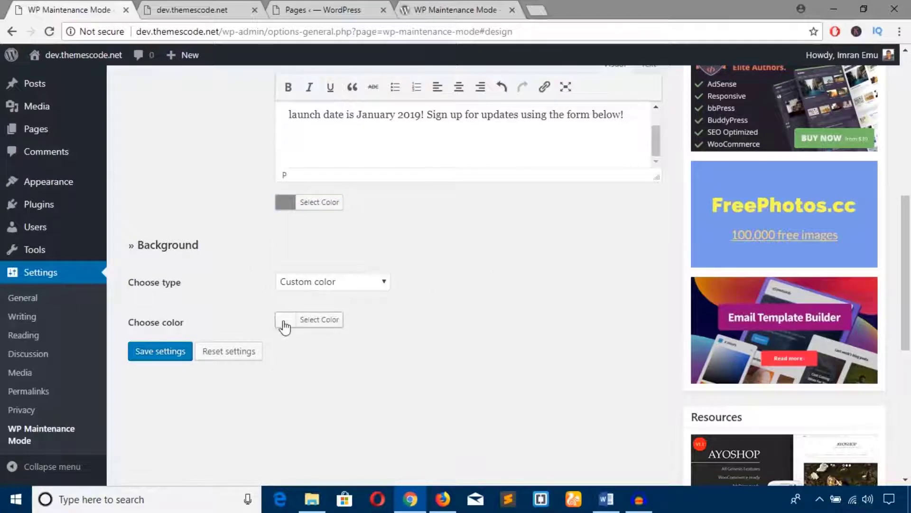
# Set a white custom background colour and save the settings.
pyautogui.click(287, 320)
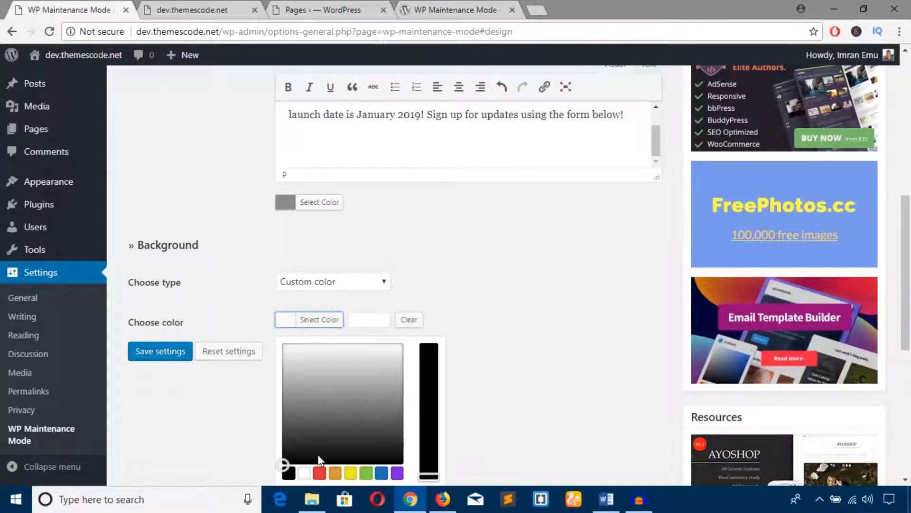
pyautogui.click(308, 472)
pyautogui.click(510, 389)
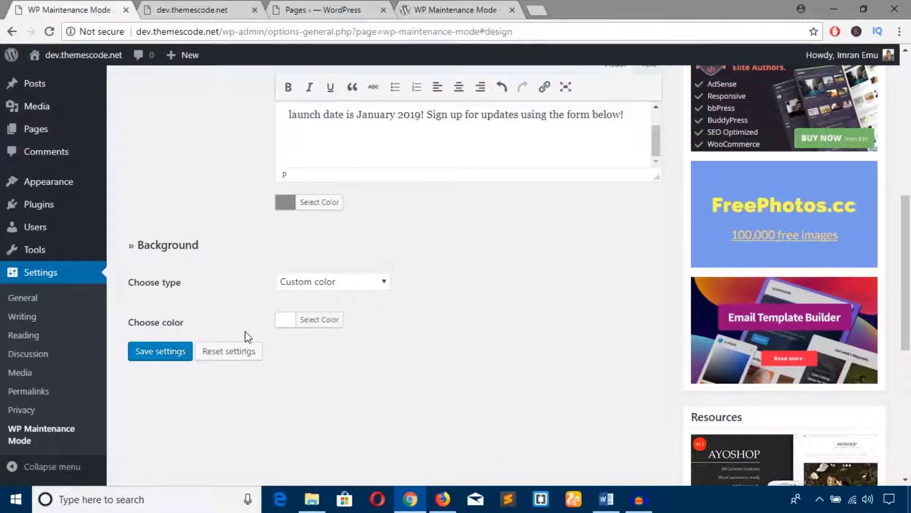
pyautogui.click(179, 352)
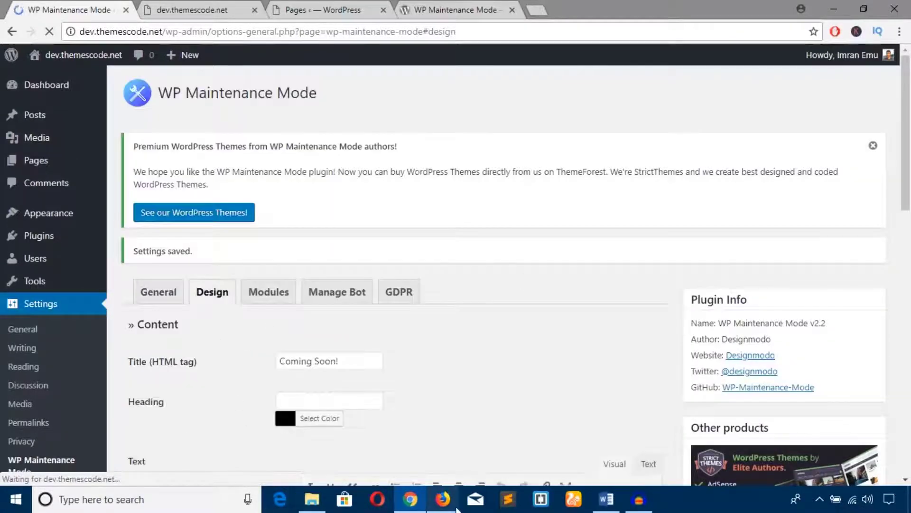
# Reload the Firefox preview to see the maintenance message on a white background.
pyautogui.click(455, 506)
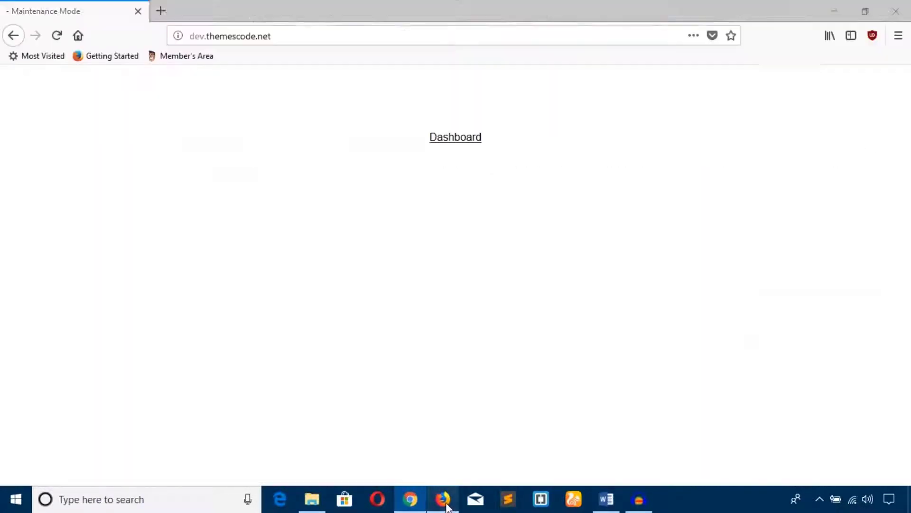
pyautogui.click(61, 38)
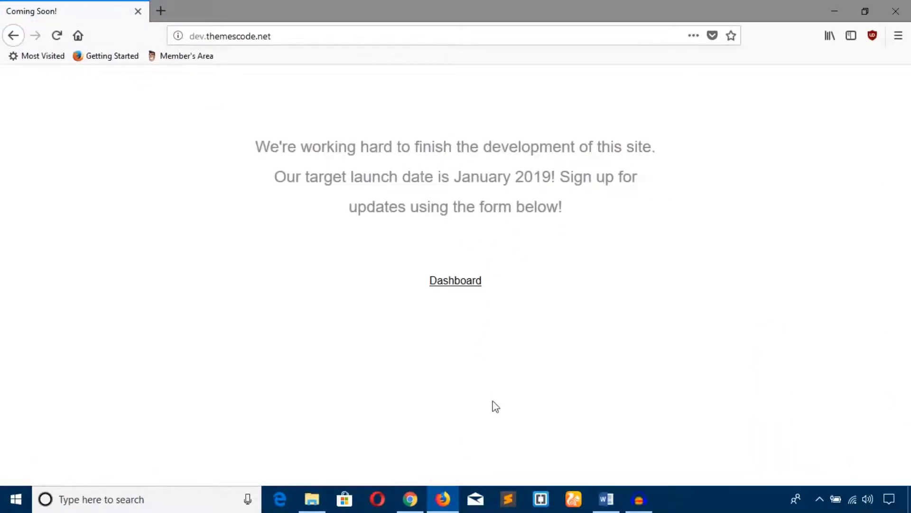
pyautogui.click(410, 498)
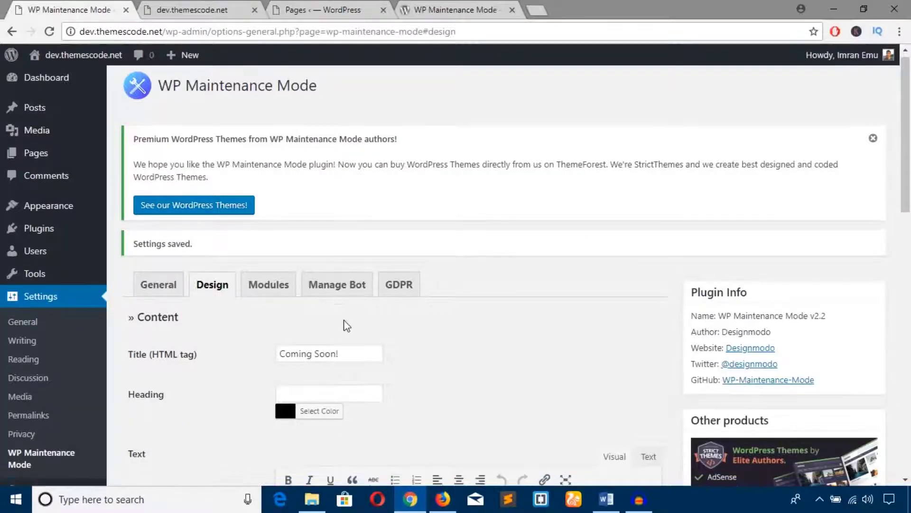
# Move 'Coming Soon!' out of the Title field and into the Heading field.
pyautogui.scroll(-3, 347, 325)
pyautogui.scroll(-2, 320, 306)
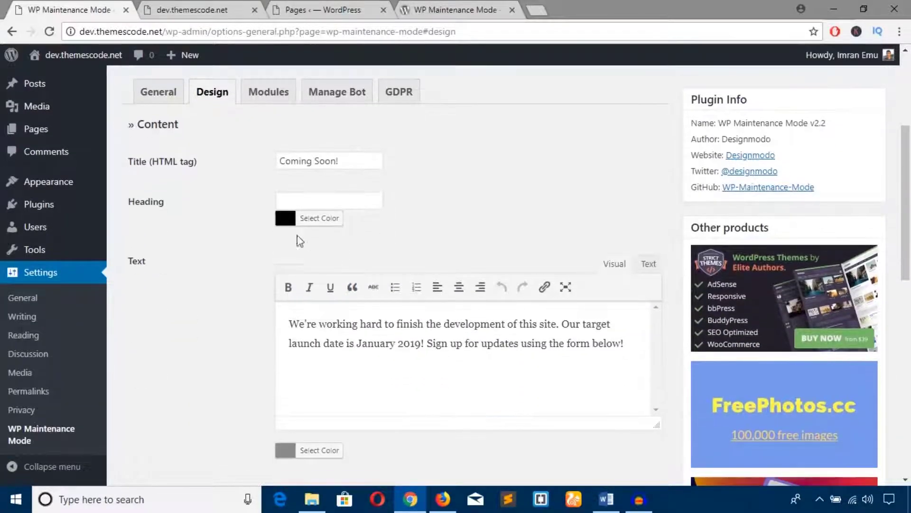
pyautogui.click(292, 199)
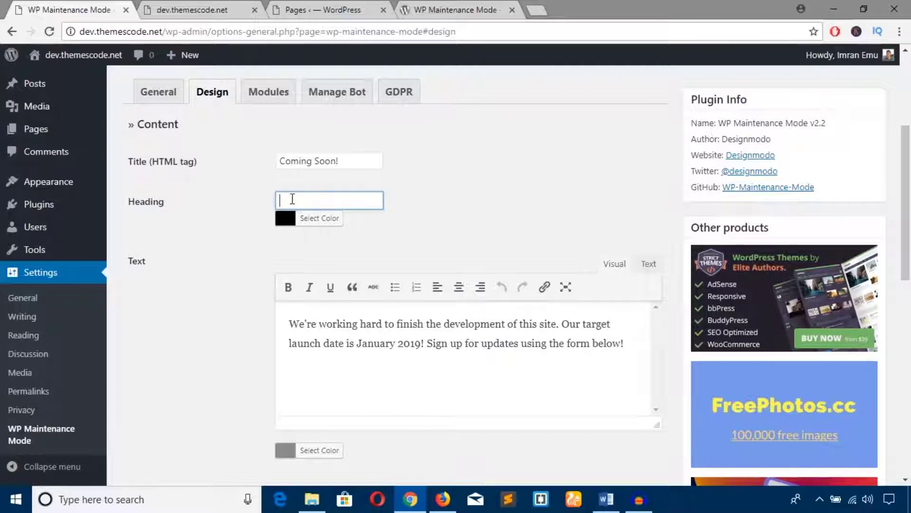
pyautogui.hotkey('ctrl', 'v')
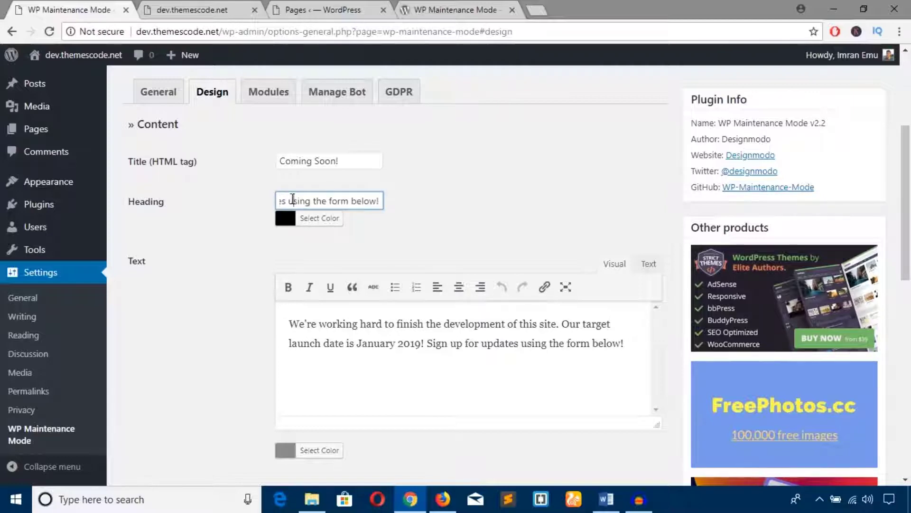
pyautogui.hotkey('ctrl', 'z')
pyautogui.moveTo(338, 160); pyautogui.dragTo(267, 162)
pyautogui.hotkey('ctrl', 'c')
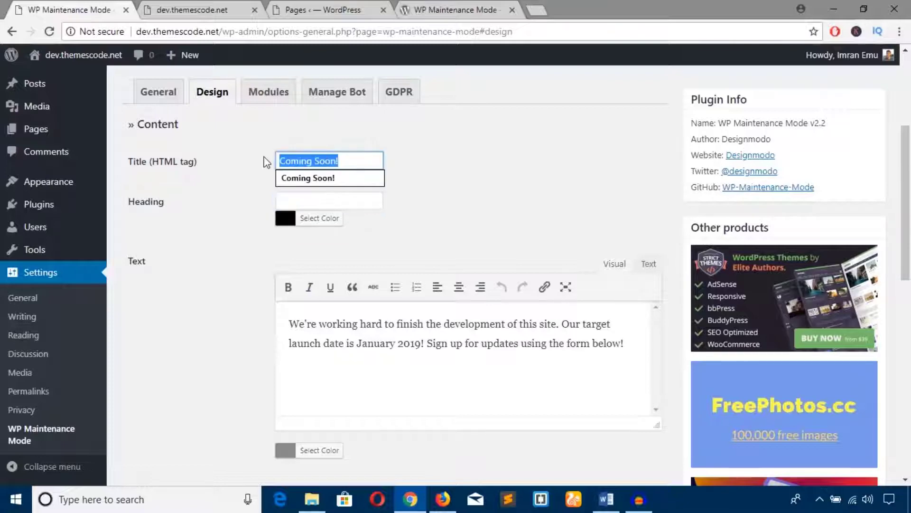
pyautogui.press('BackSpace')
pyautogui.click(294, 195)
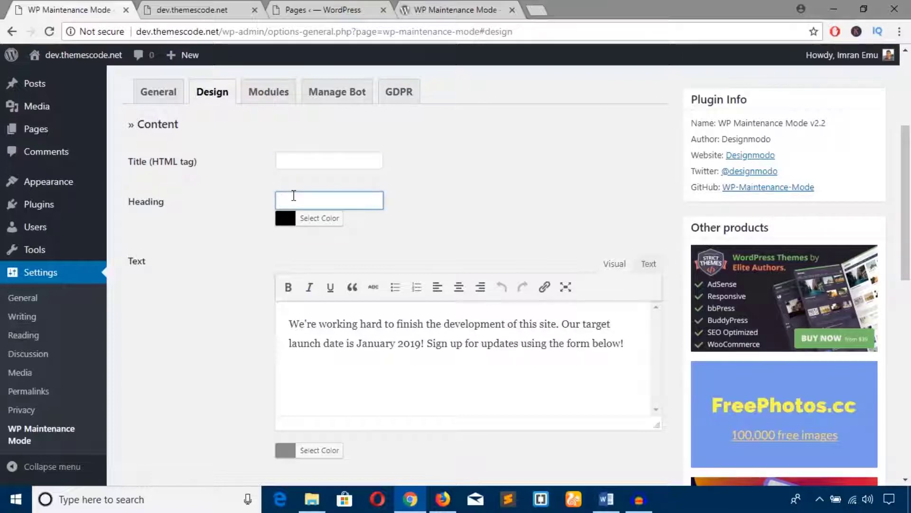
pyautogui.hotkey('ctrl', 'v')
pyautogui.click(240, 246)
# Save the settings and bring the Firefox preview to the front.
pyautogui.scroll(-4, 241, 246)
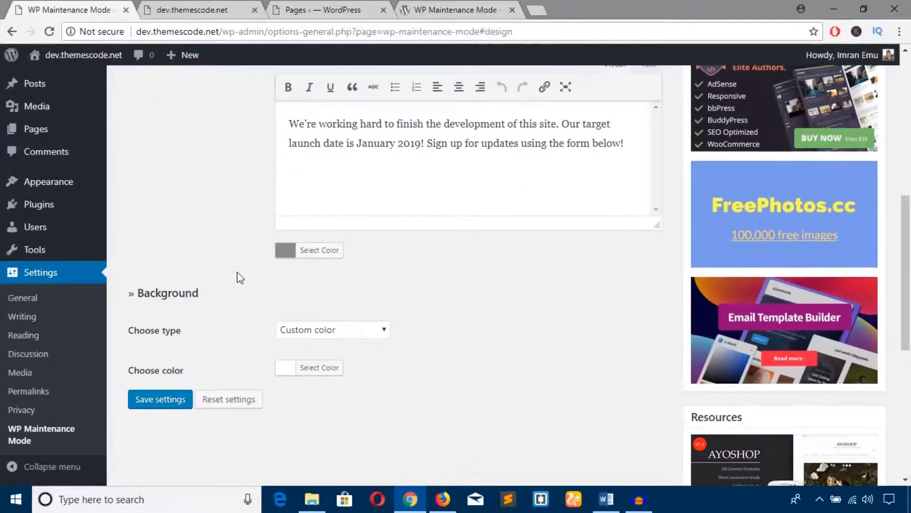
pyautogui.click(185, 394)
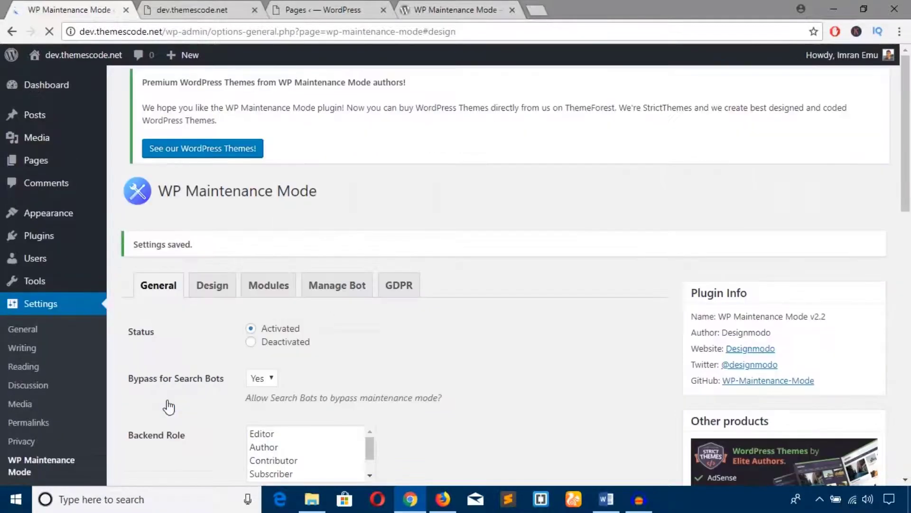
pyautogui.click(443, 499)
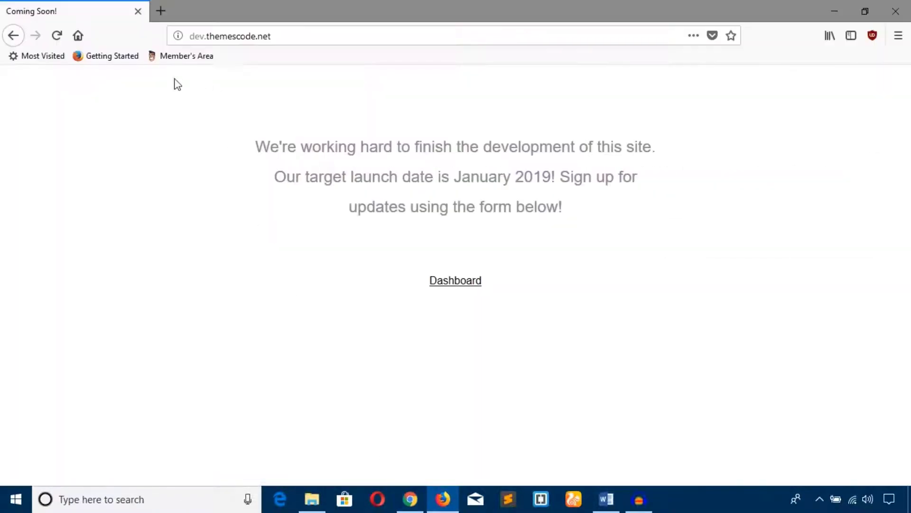
# Reload Firefox to see the bold Coming Soon! heading, then return to the Design settings.
pyautogui.click(60, 37)
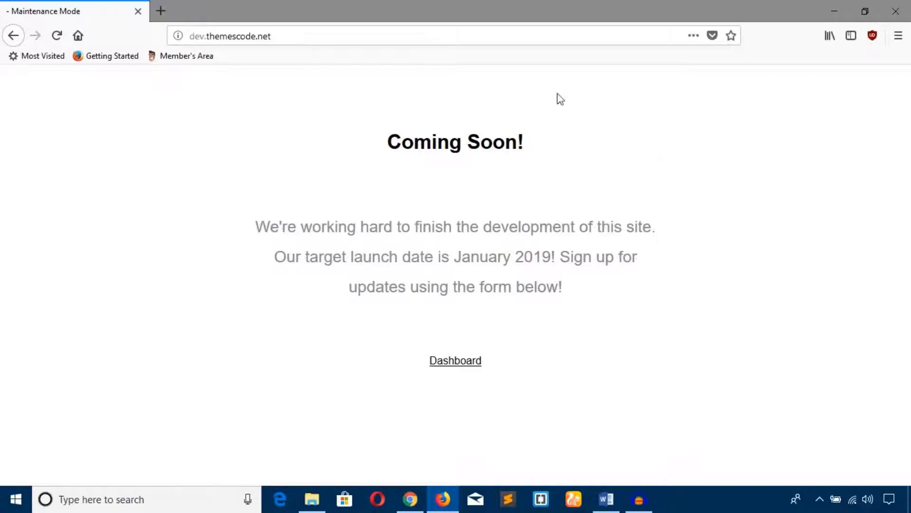
pyautogui.click(410, 499)
pyautogui.scroll(-4, 333, 365)
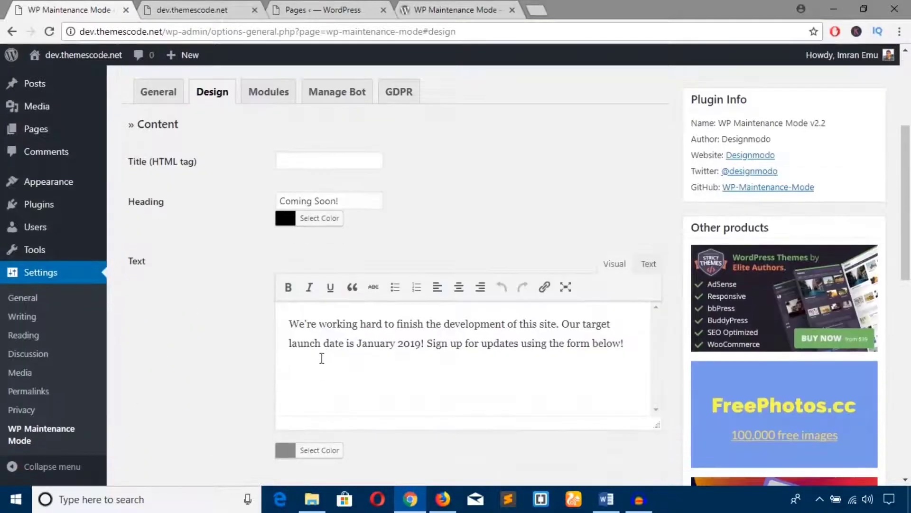
# Switch the maintenance background type to Predefined background, browse the photo grid, and save.
pyautogui.scroll(-3, 321, 356)
pyautogui.scroll(-3, 323, 363)
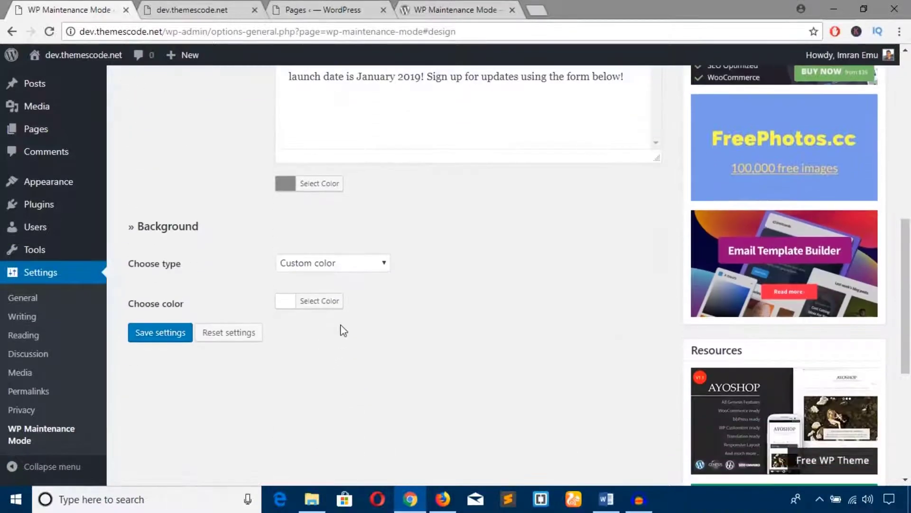
pyautogui.click(346, 267)
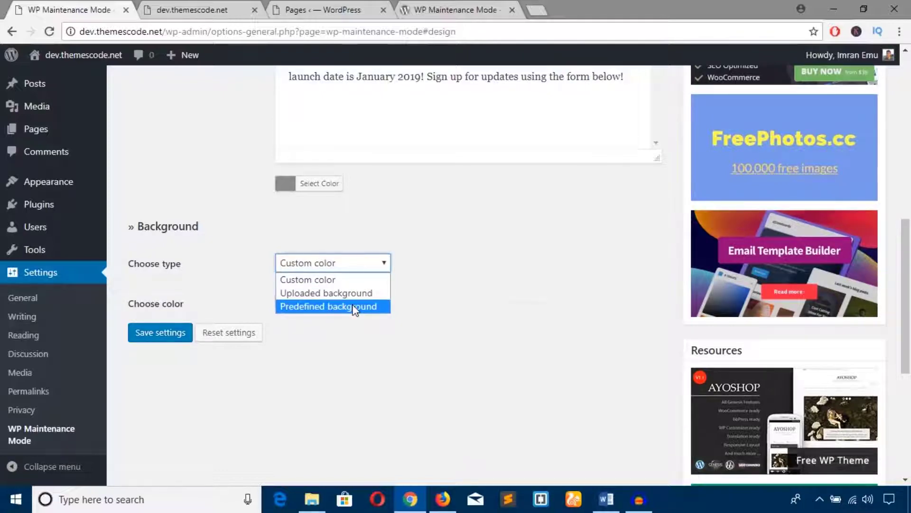
pyautogui.click(354, 307)
pyautogui.scroll(-3, 446, 321)
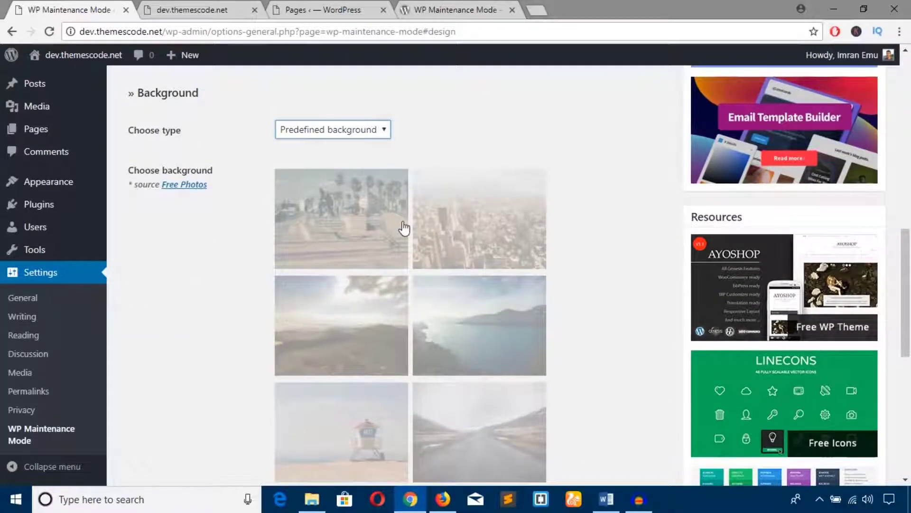
pyautogui.scroll(-3, 404, 228)
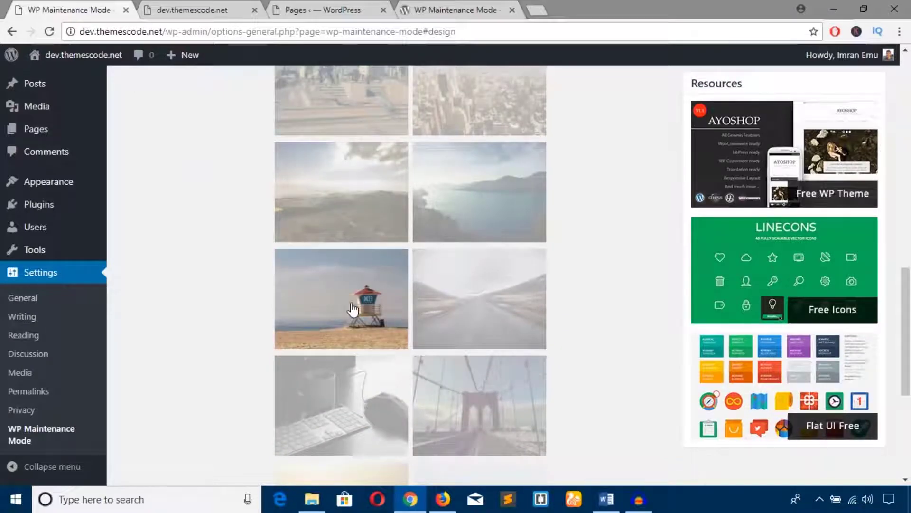
pyautogui.scroll(-6, 597, 318)
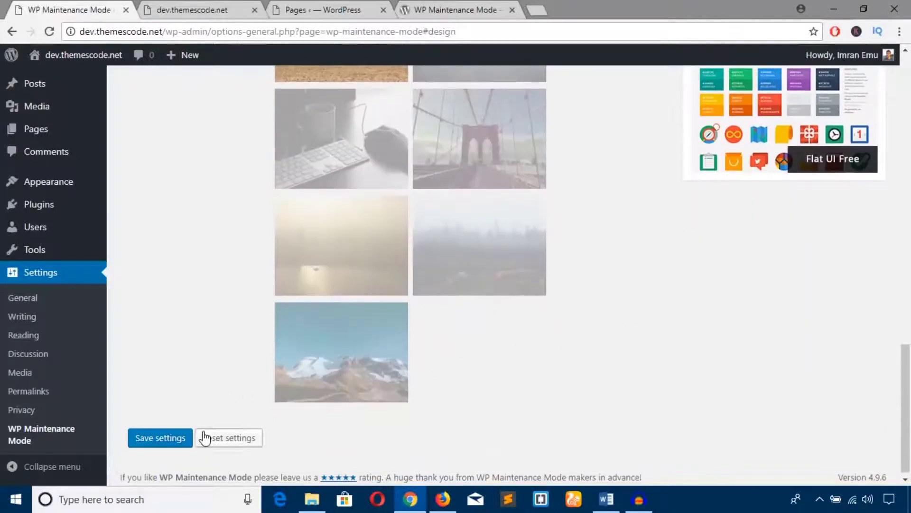
pyautogui.click(178, 438)
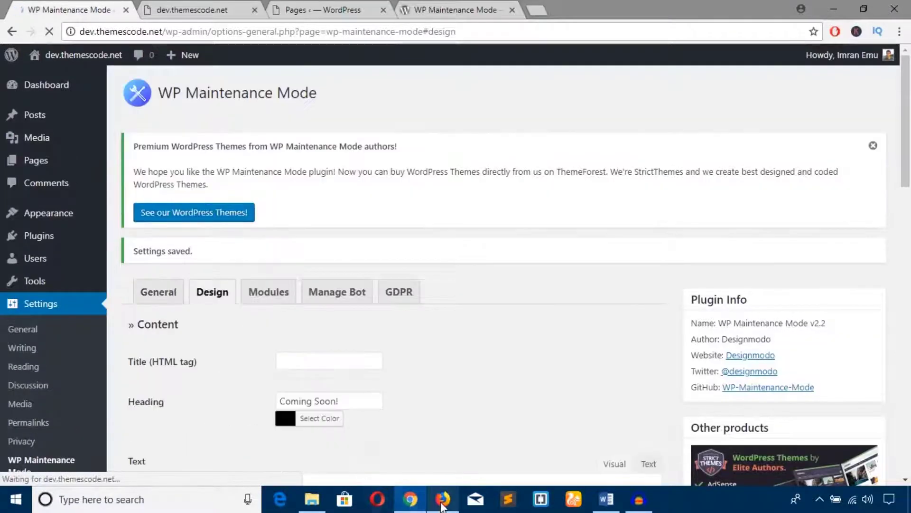
# Reload the Firefox preview to see the lifeguard-tower beach background, then return to WordPress.
pyautogui.click(441, 502)
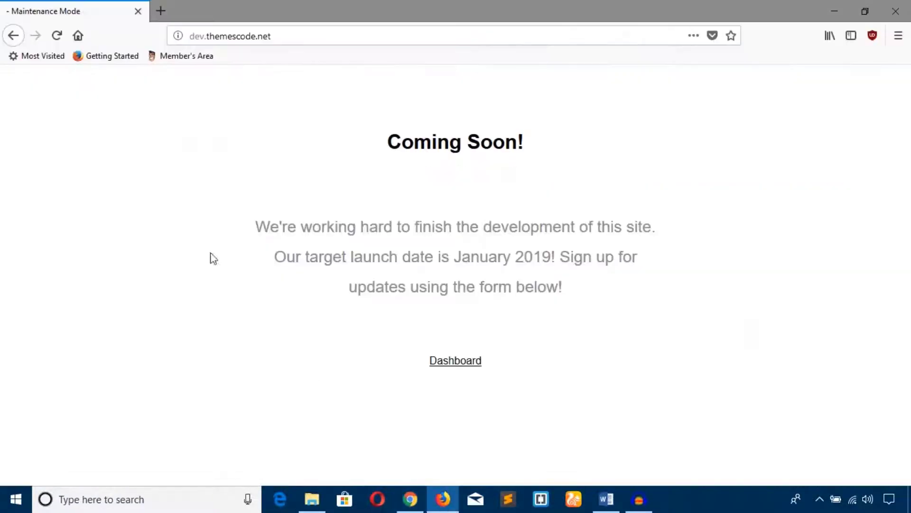
pyautogui.click(57, 35)
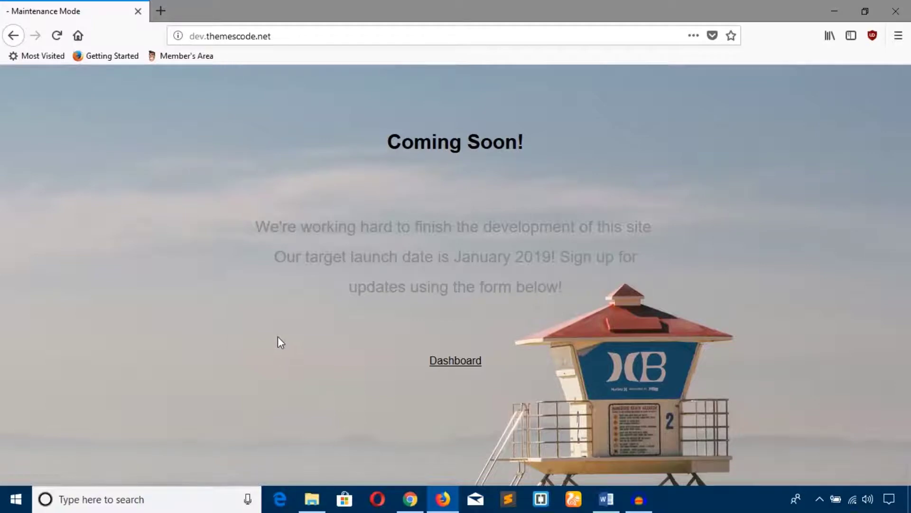
pyautogui.click(411, 500)
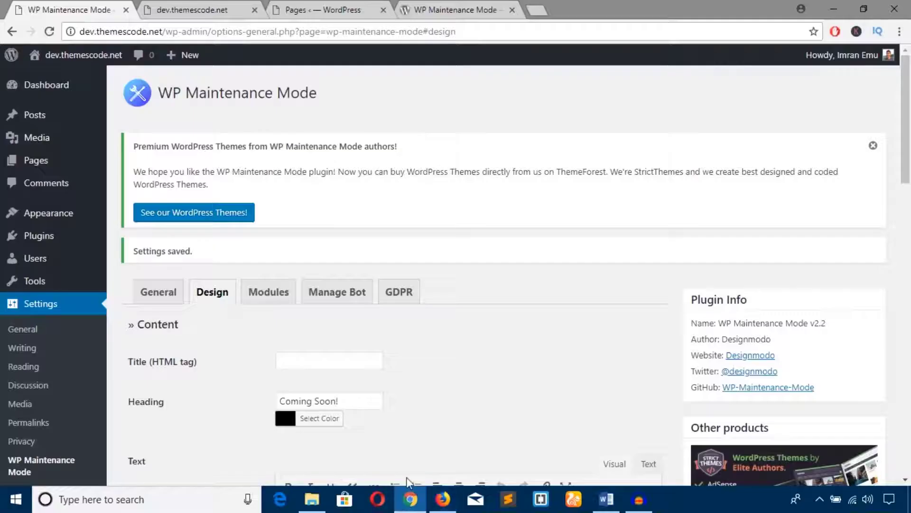
# Change the background to Uploaded background using bannar.jpg from the Media Library, and save.
pyautogui.scroll(-5, 349, 361)
pyautogui.scroll(-3, 346, 360)
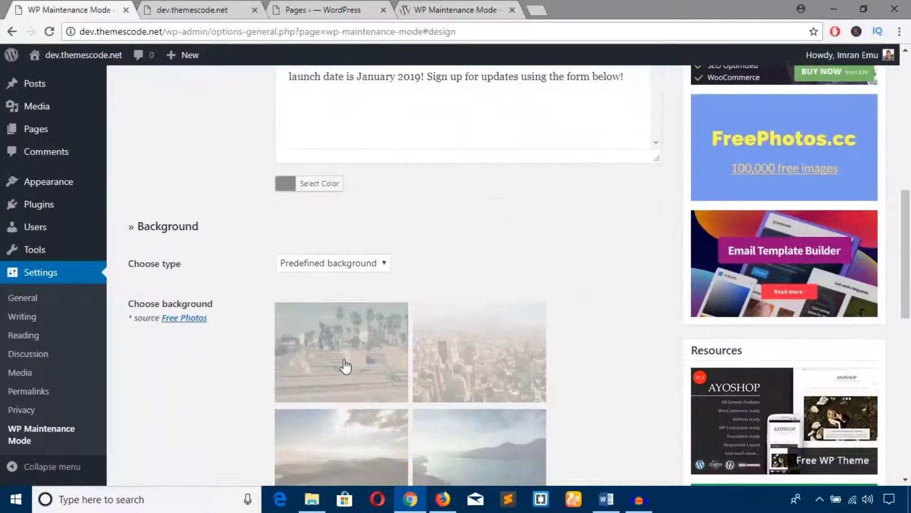
pyautogui.click(356, 266)
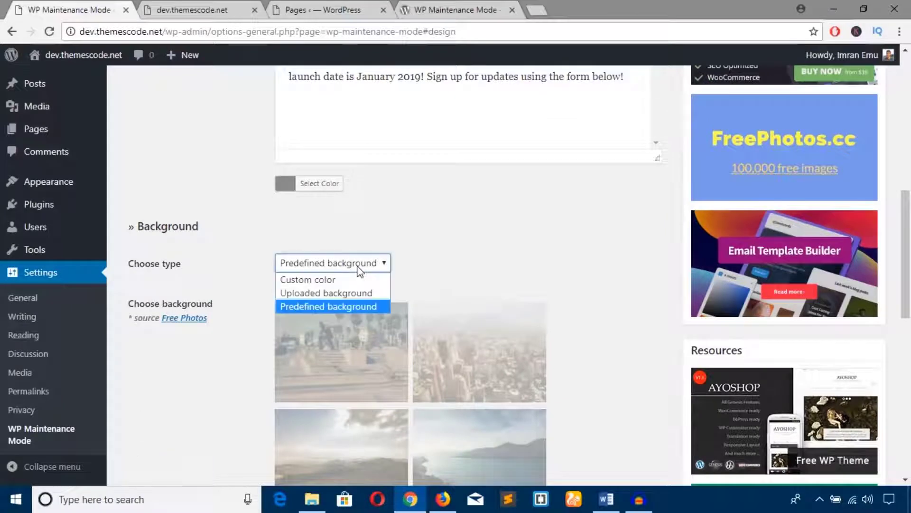
pyautogui.click(359, 292)
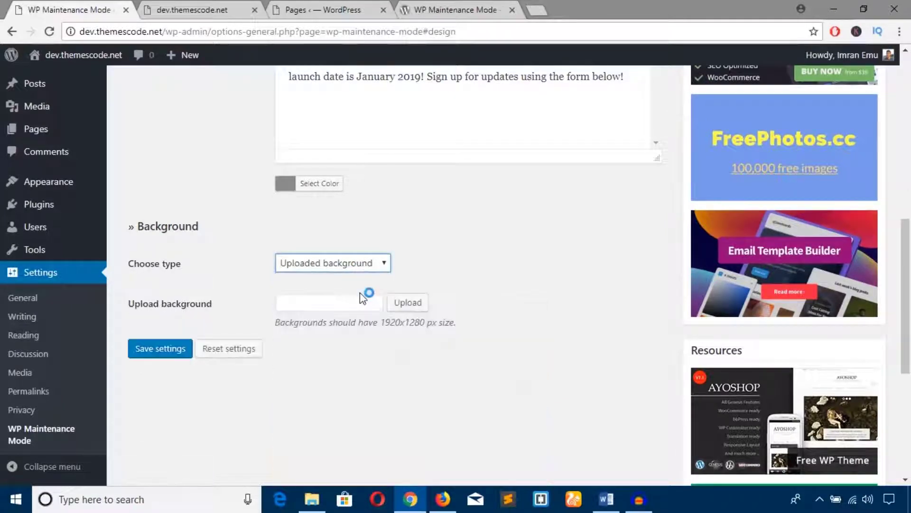
pyautogui.click(408, 303)
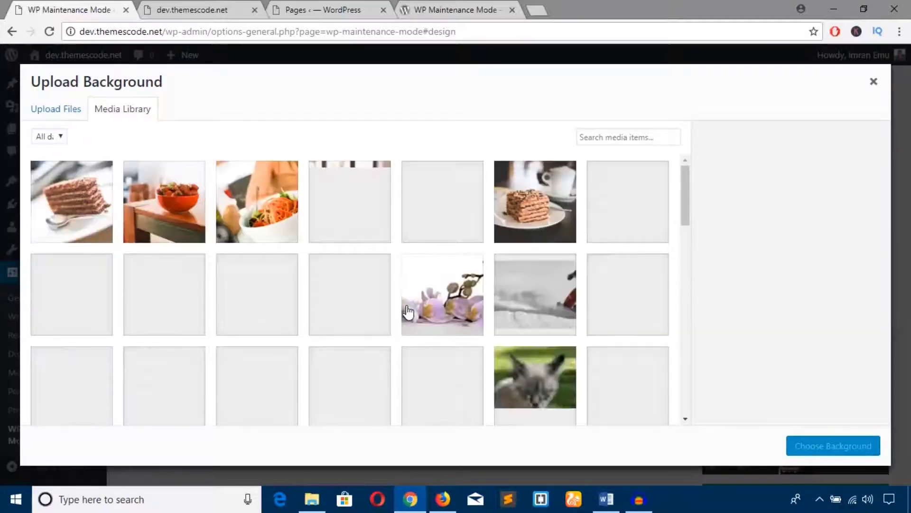
pyautogui.scroll(-3, 408, 311)
pyautogui.click(71, 254)
pyautogui.click(366, 183)
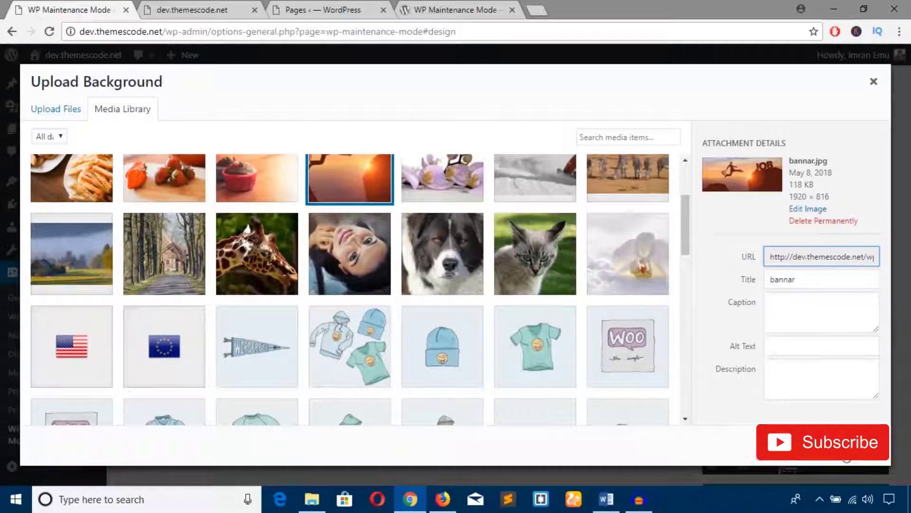
pyautogui.click(845, 443)
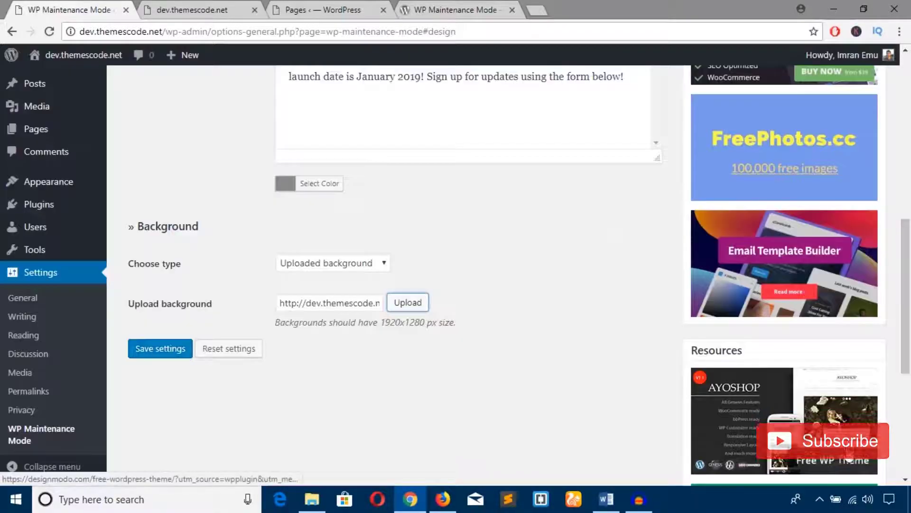
pyautogui.click(175, 356)
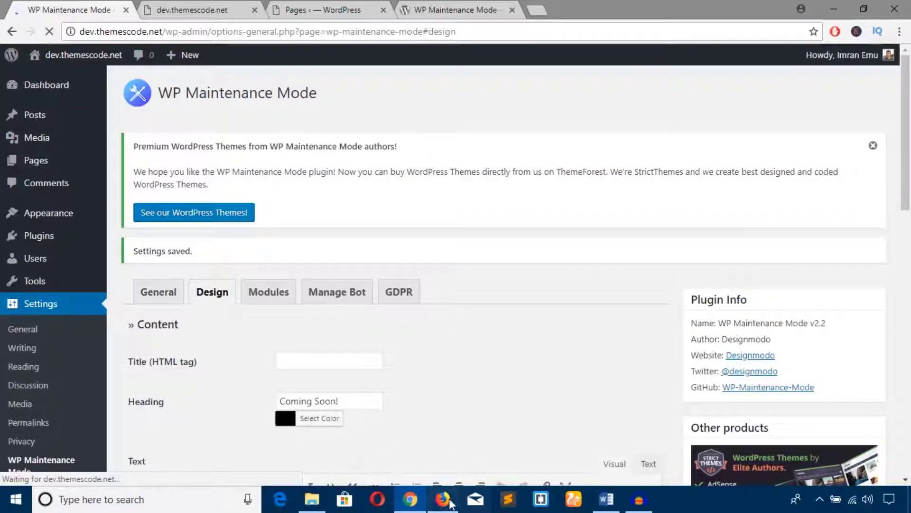
# Reload the Coming Soon page in Firefox to view the leaping-woman banner, then return to WordPress.
pyautogui.click(441, 498)
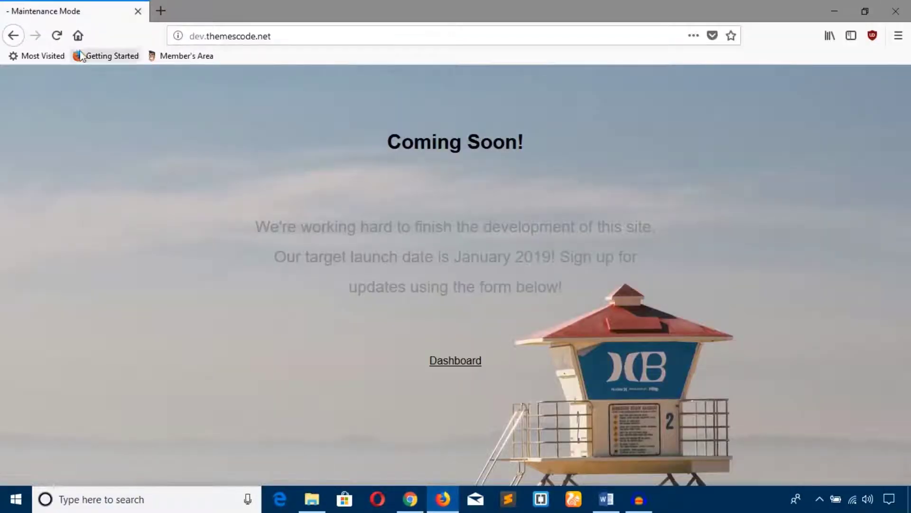
pyautogui.click(57, 36)
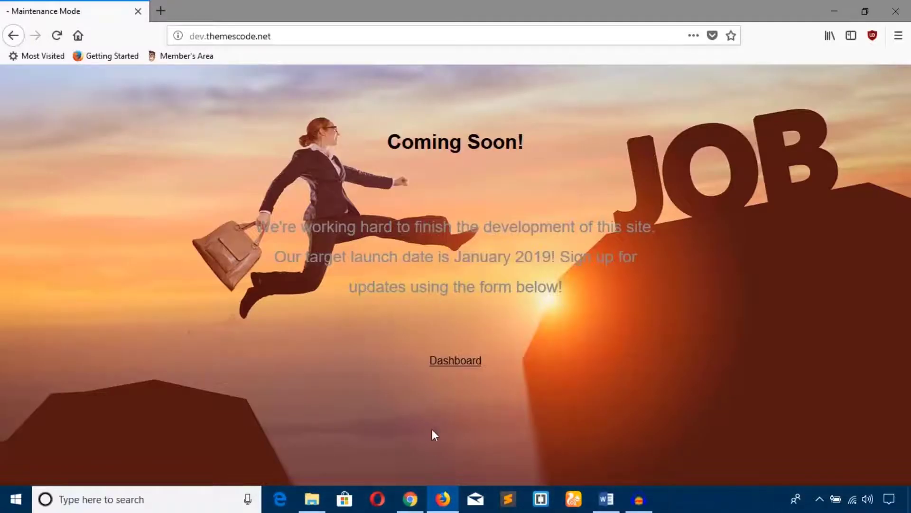
pyautogui.click(411, 497)
pyautogui.scroll(-10, 382, 325)
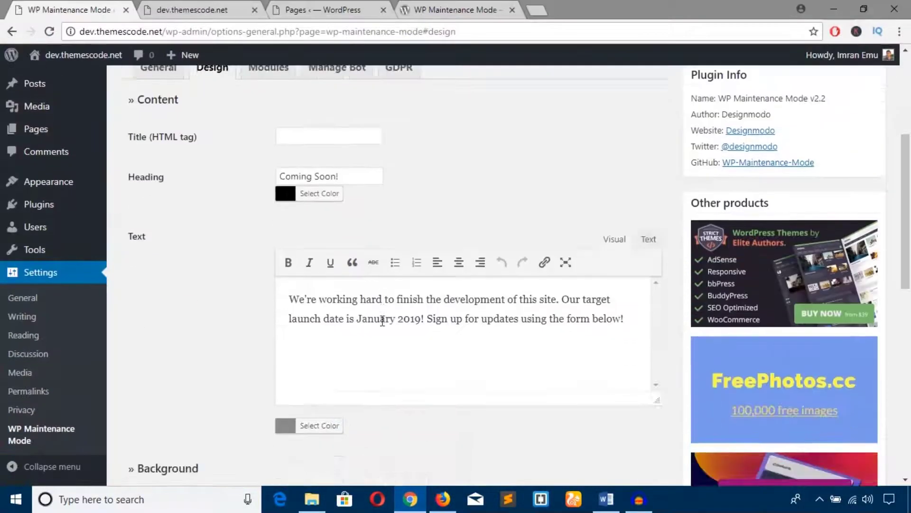
# Set the maintenance message text colour to white and save the settings.
pyautogui.scroll(4, 383, 285)
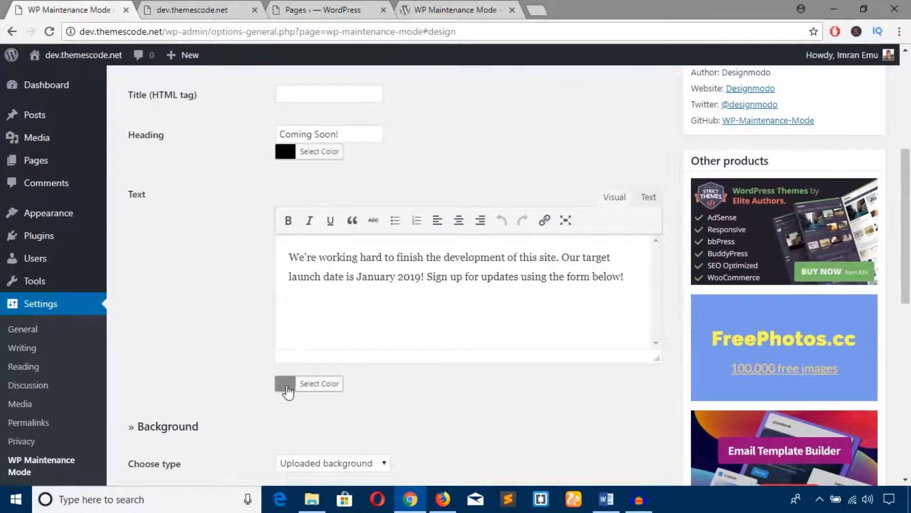
pyautogui.click(287, 384)
pyautogui.scroll(-4, 356, 385)
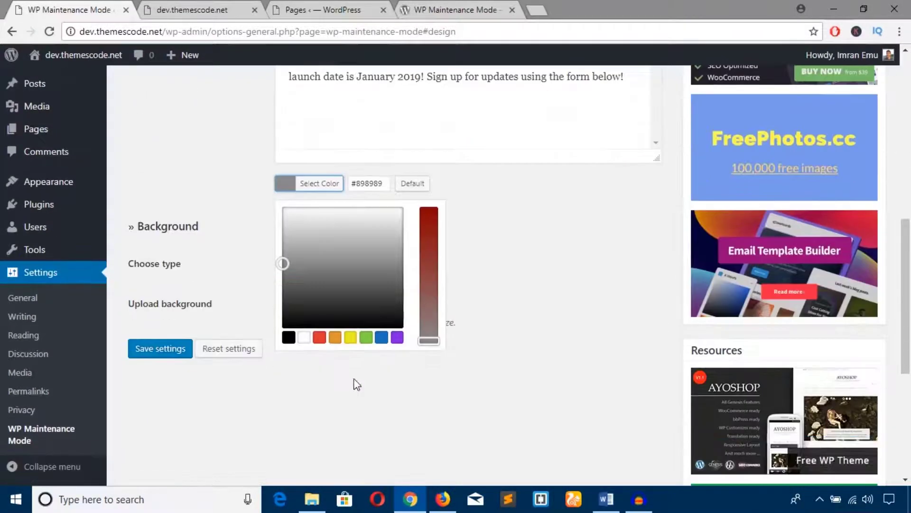
pyautogui.click(304, 337)
pyautogui.click(182, 356)
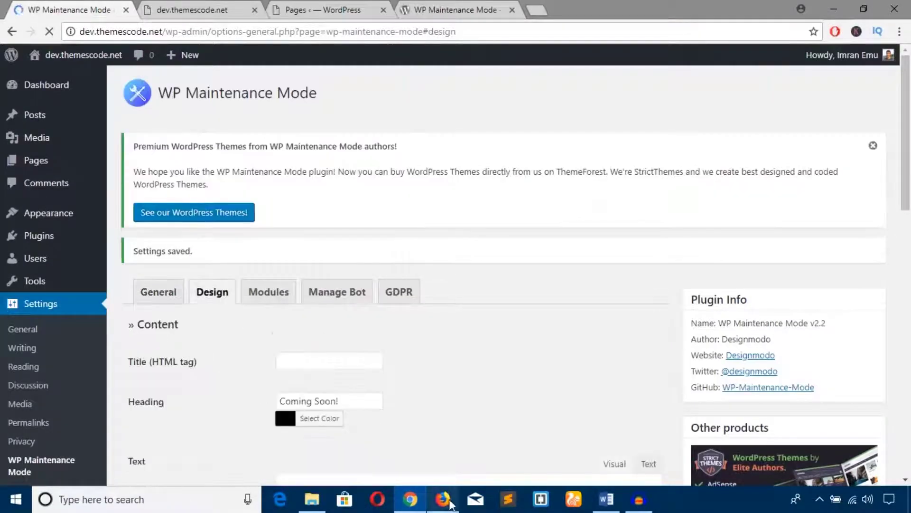
# Reload the Firefox preview to confirm the white text, then switch back to WordPress.
pyautogui.click(449, 502)
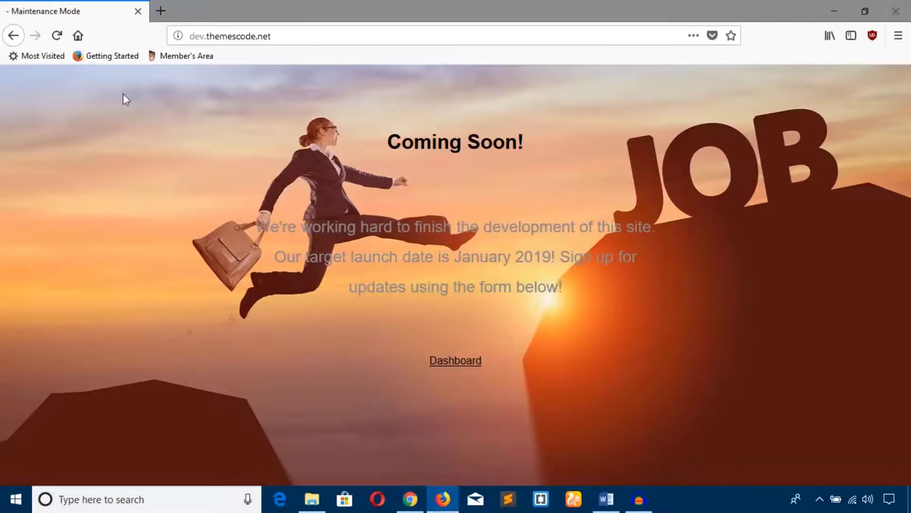
pyautogui.click(56, 35)
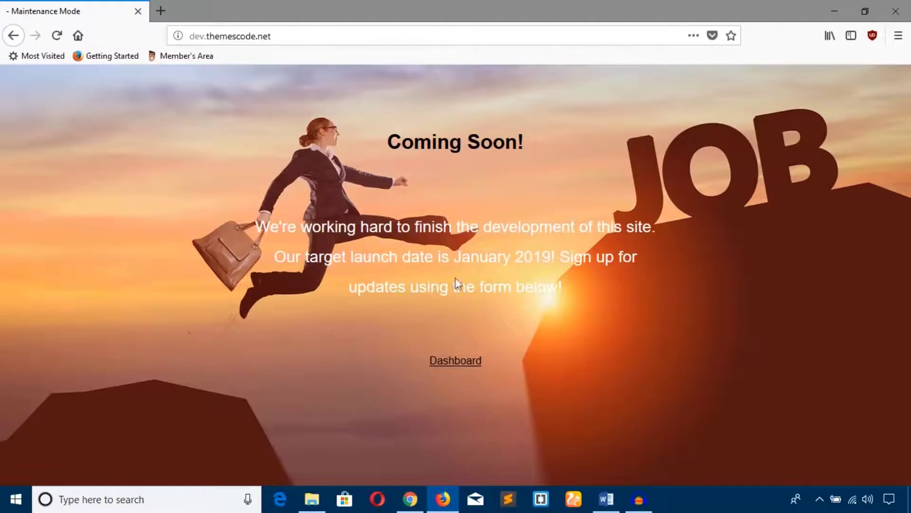
pyautogui.hotkey('alt', 'Tab')
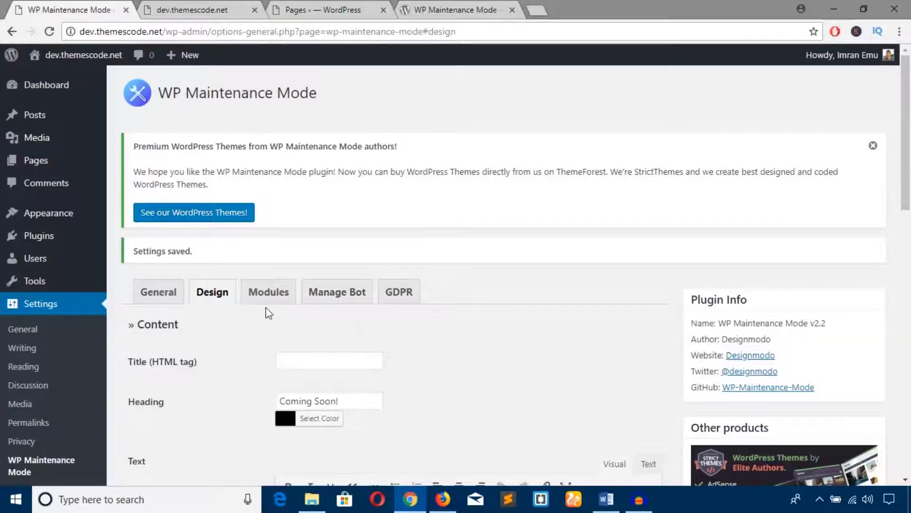
pyautogui.scroll(-3, 216, 273)
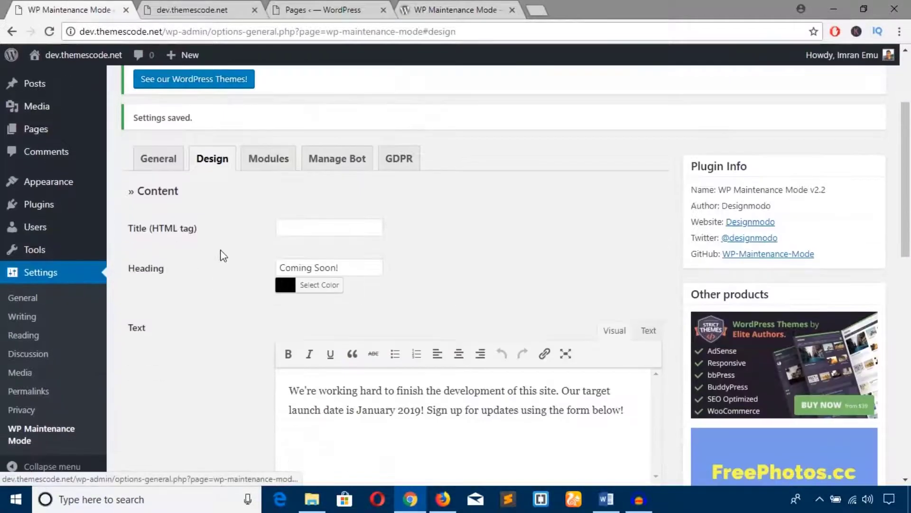
pyautogui.scroll(-7, 212, 223)
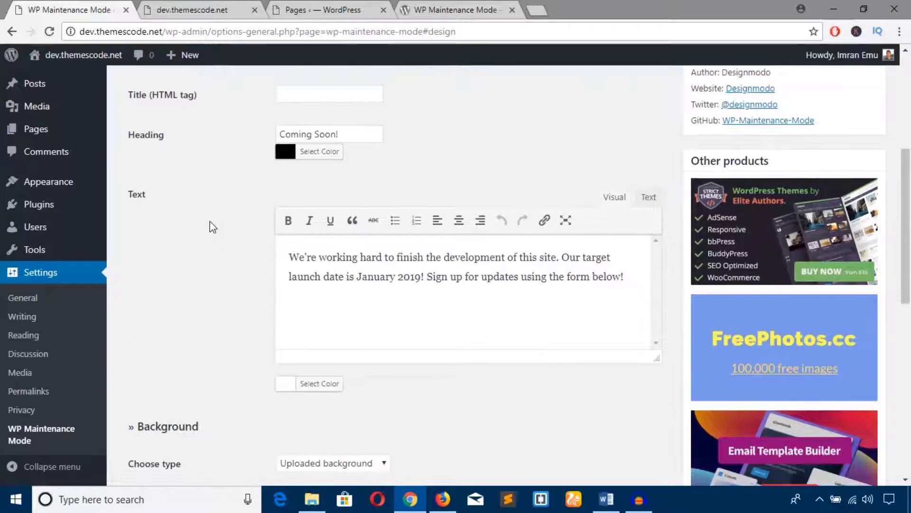
pyautogui.scroll(7, 210, 233)
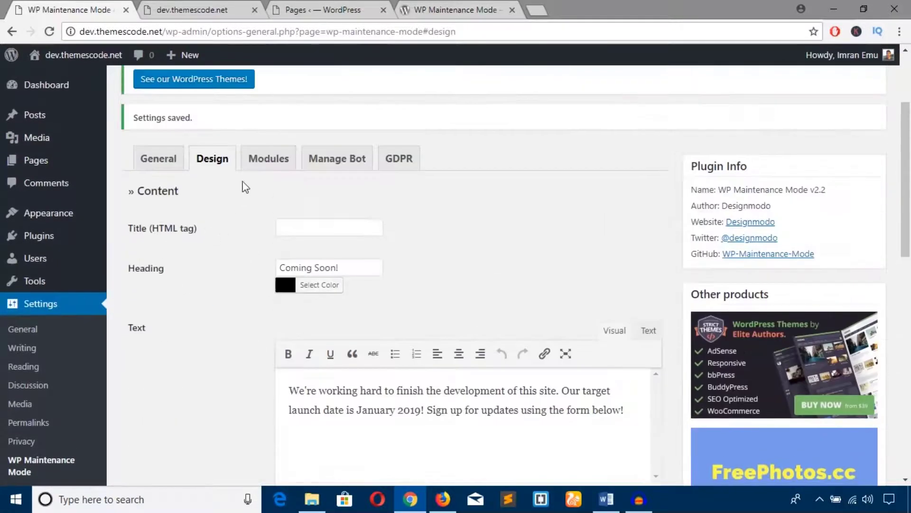
pyautogui.click(278, 165)
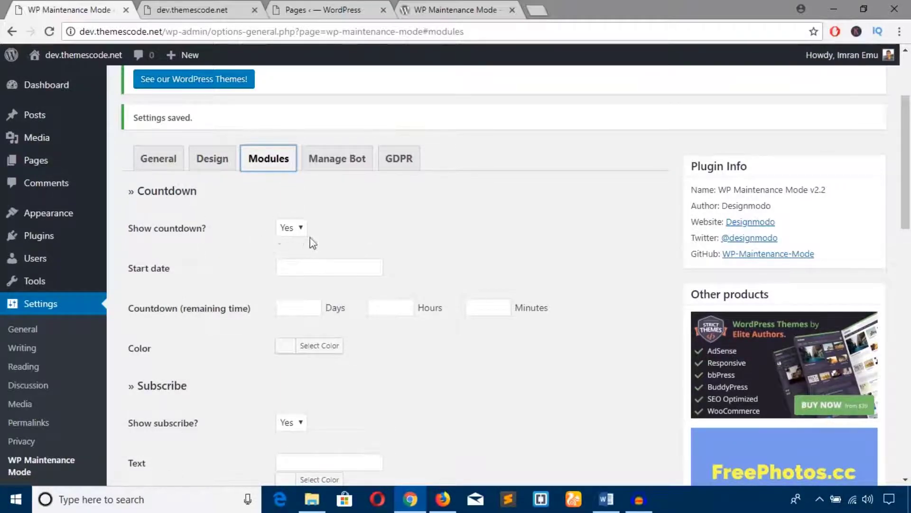
pyautogui.click(293, 267)
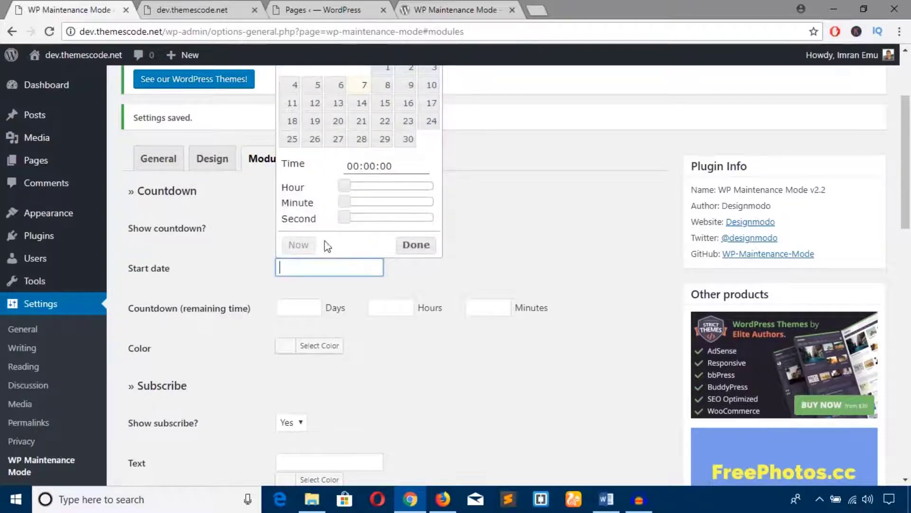
pyautogui.click(299, 246)
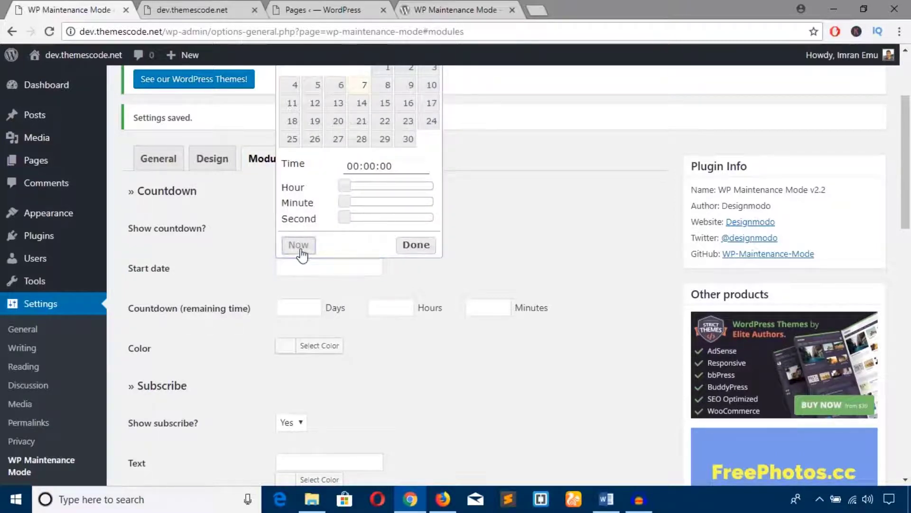
pyautogui.click(428, 275)
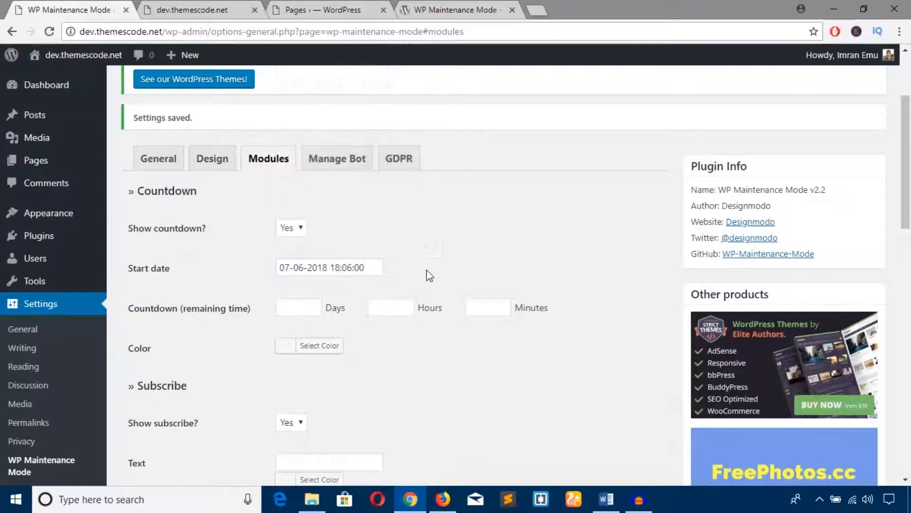
# Set the countdown duration to 10 days, 1 hour and 0 minutes.
pyautogui.click(312, 309)
pyautogui.write('10')
pyautogui.press('Tab')
pyautogui.write('1')
pyautogui.press('Tab')
pyautogui.write('0')
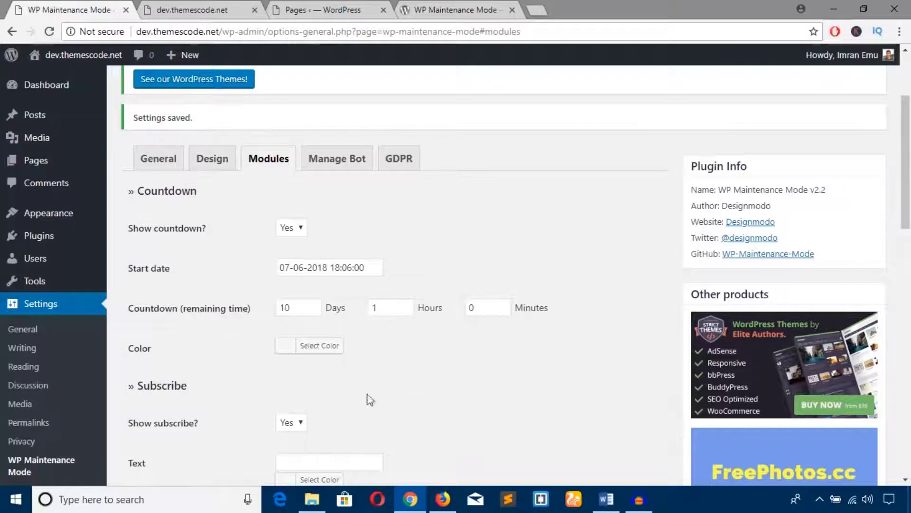
# Make the countdown colour red.
pyautogui.scroll(-1, 302, 402)
pyautogui.click(287, 281)
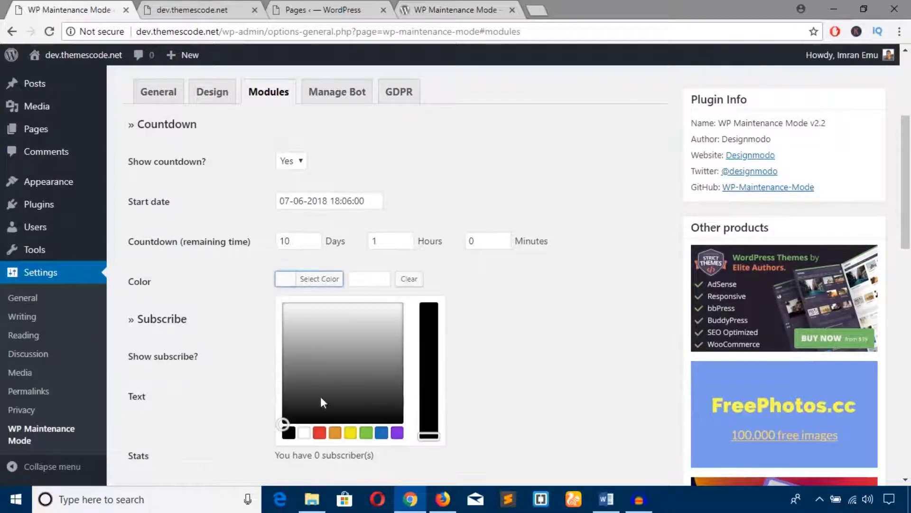
pyautogui.click(320, 432)
pyautogui.click(498, 319)
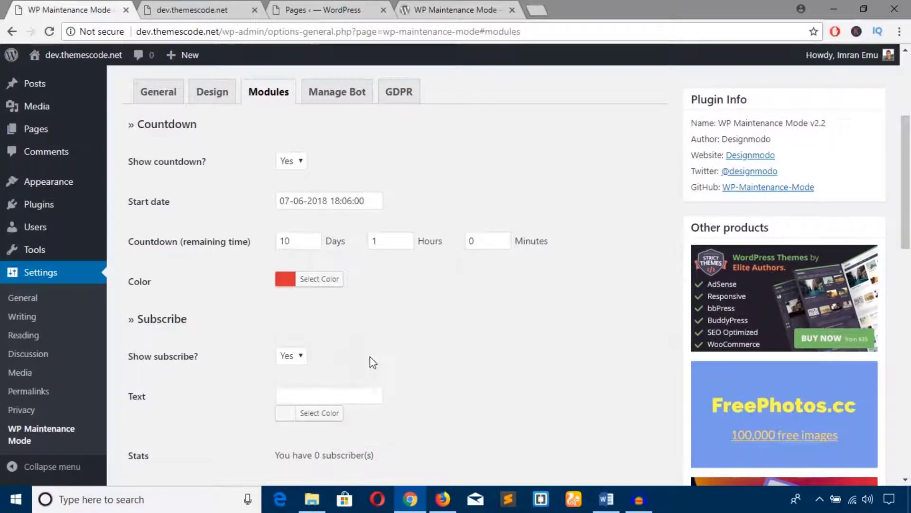
pyautogui.scroll(-2, 321, 354)
pyautogui.scroll(-1, 323, 359)
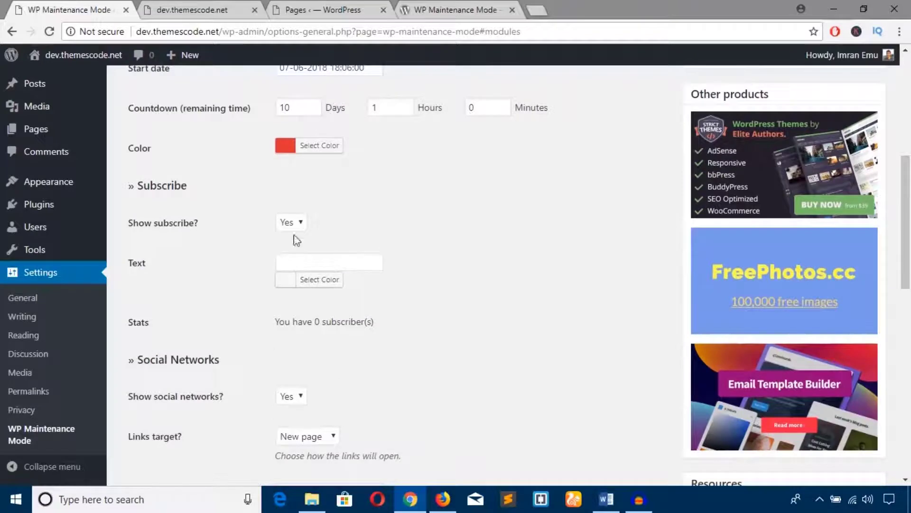
# Enter 'Get Updates' as the subscribe text and make its colour green.
pyautogui.click(310, 261)
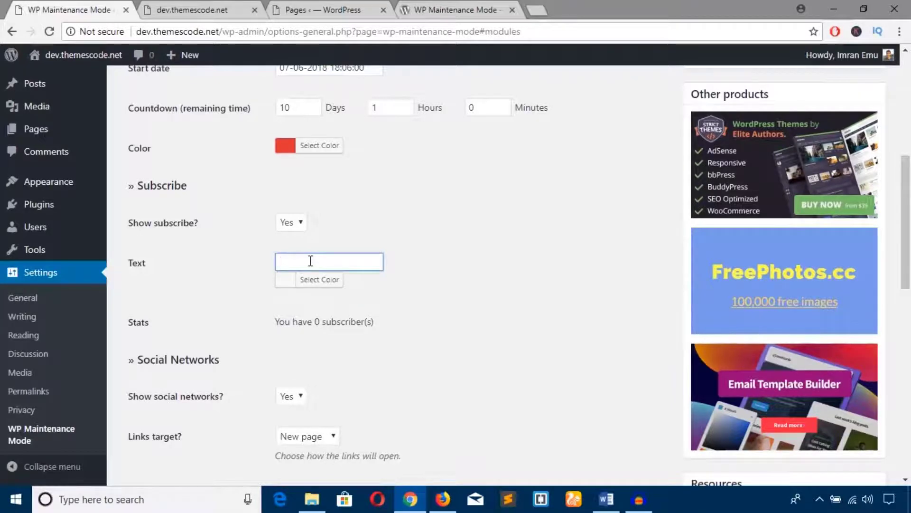
pyautogui.write('Get Updates')
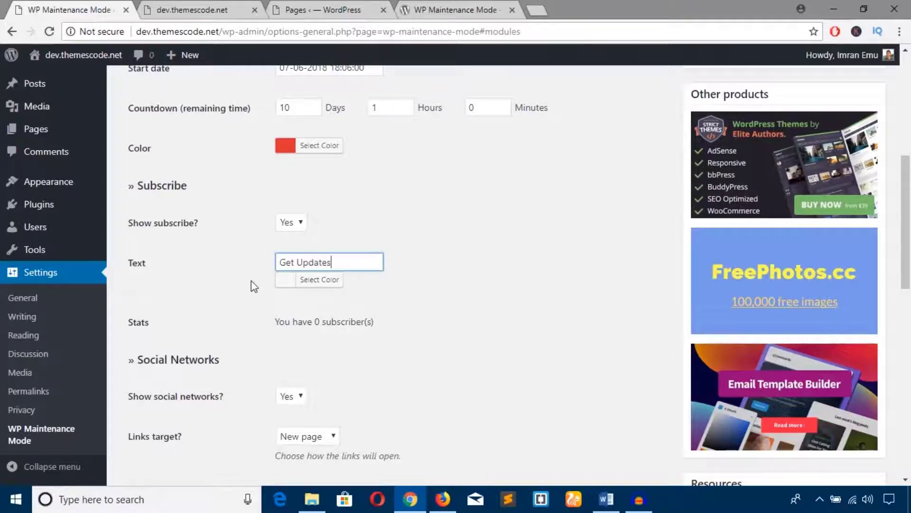
pyautogui.click(284, 280)
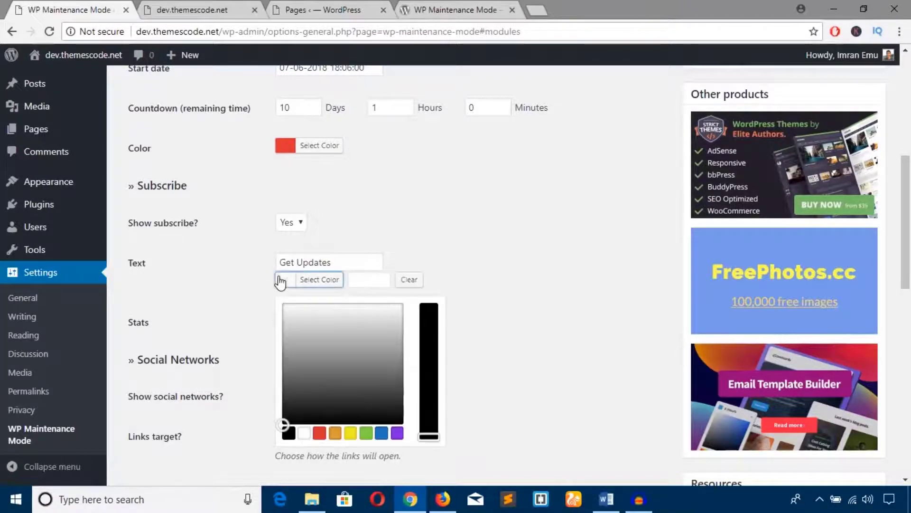
pyautogui.click(366, 433)
pyautogui.click(529, 337)
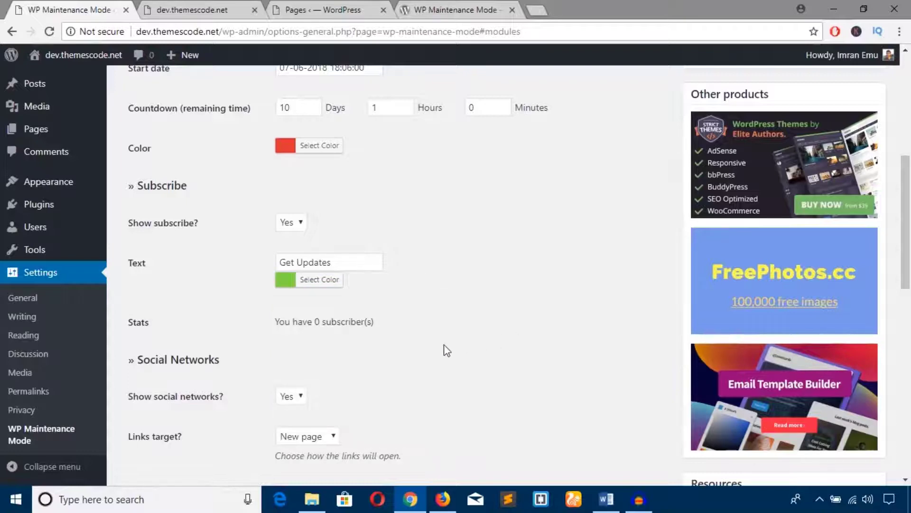
pyautogui.scroll(-3, 342, 280)
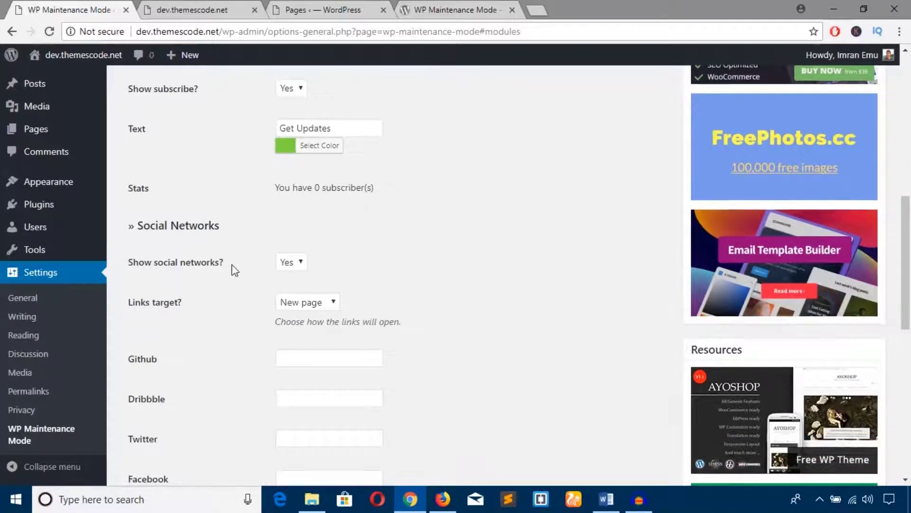
# Keep social links opening in a new page and set Facebook, Pinterest and Linkedin links to #.
pyautogui.scroll(-1, 249, 270)
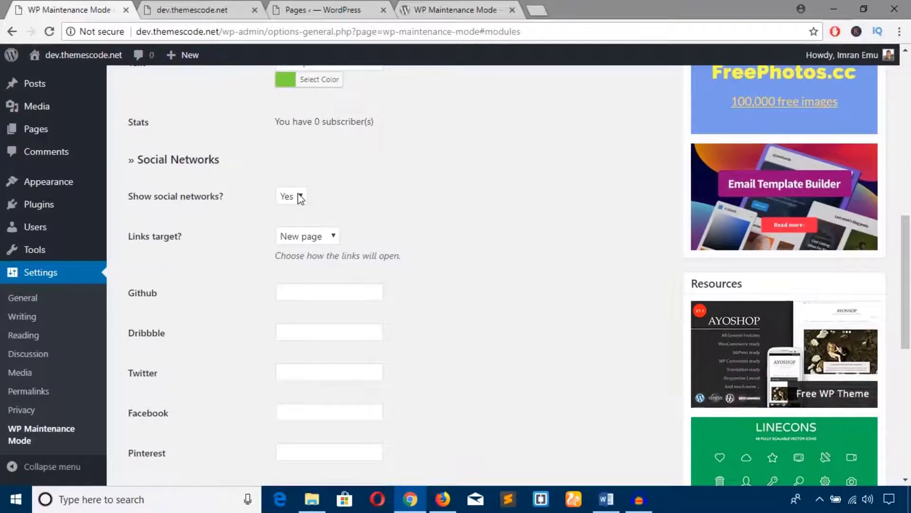
pyautogui.click(317, 236)
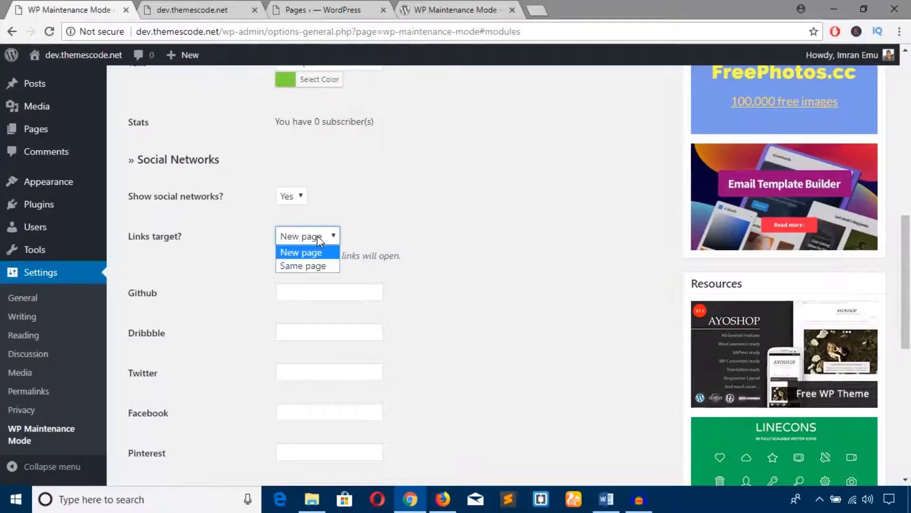
pyautogui.click(317, 235)
pyautogui.click(307, 287)
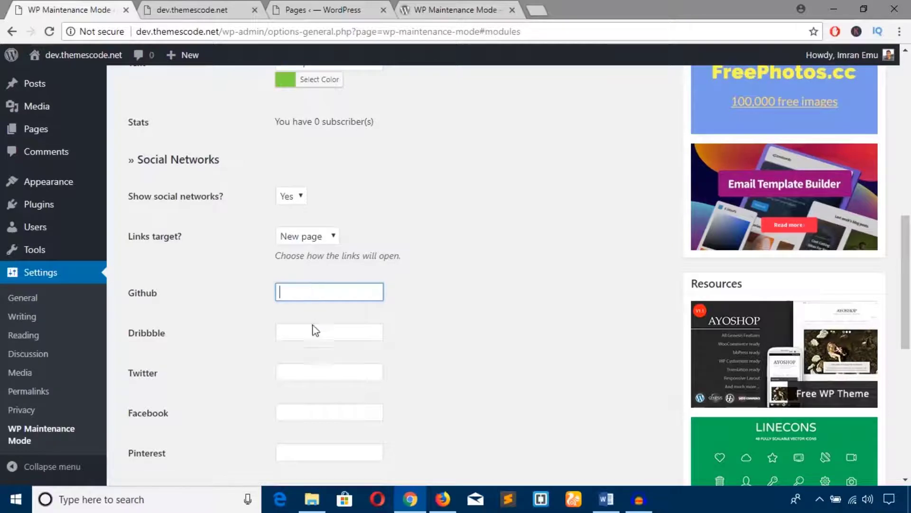
pyautogui.scroll(-3, 316, 331)
pyautogui.click(291, 277)
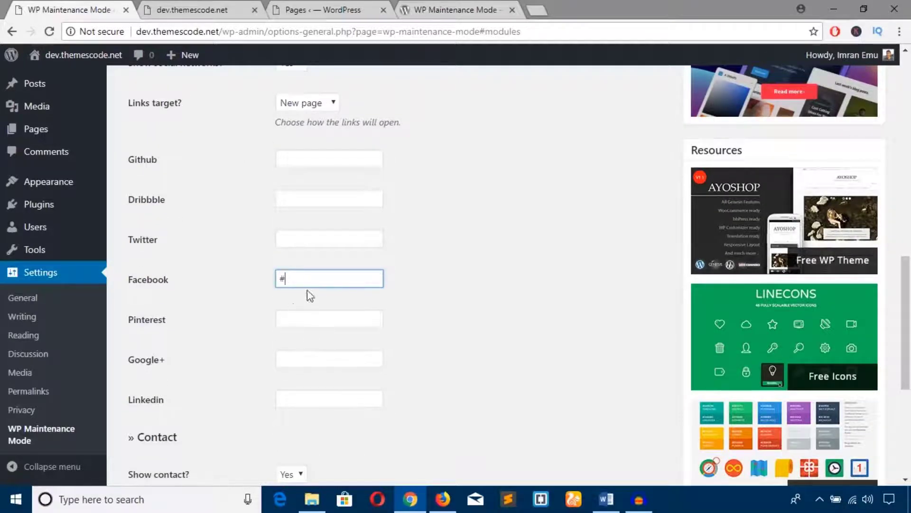
pyautogui.click(308, 326)
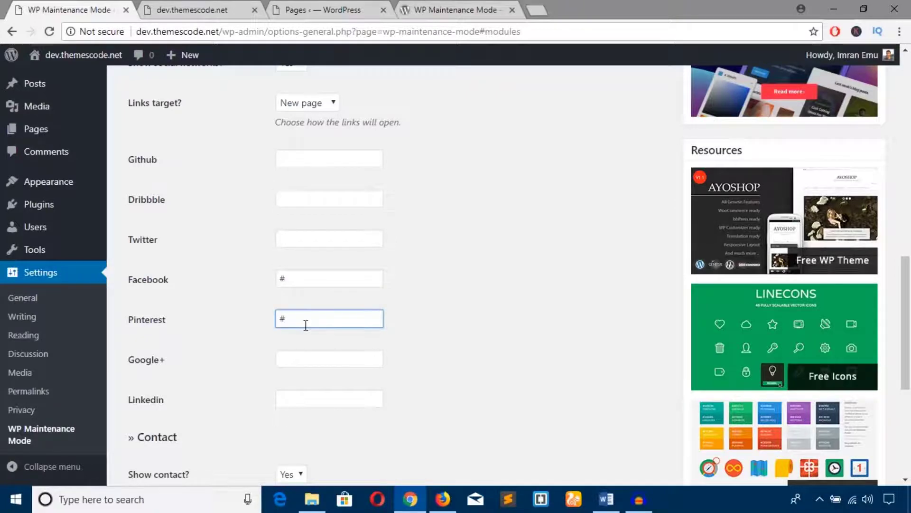
pyautogui.scroll(-3, 316, 341)
pyautogui.click(294, 268)
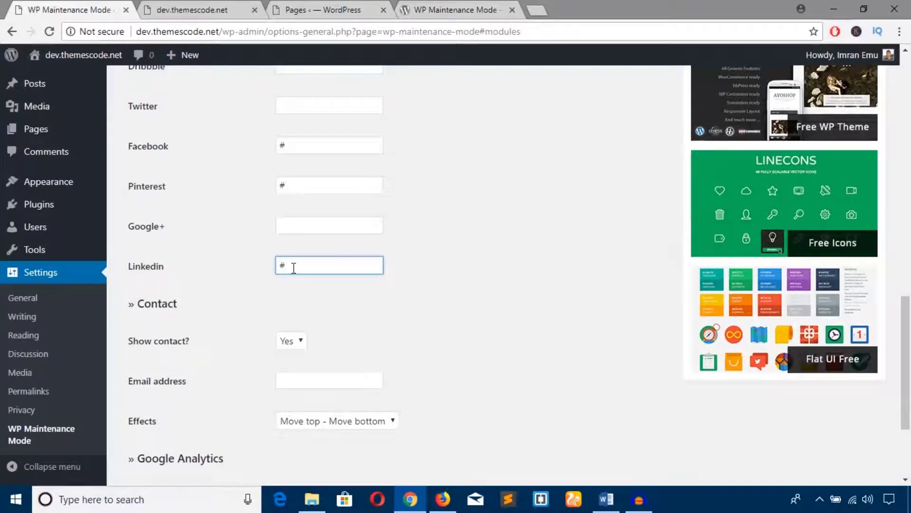
pyautogui.click(371, 304)
pyautogui.scroll(-2, 261, 309)
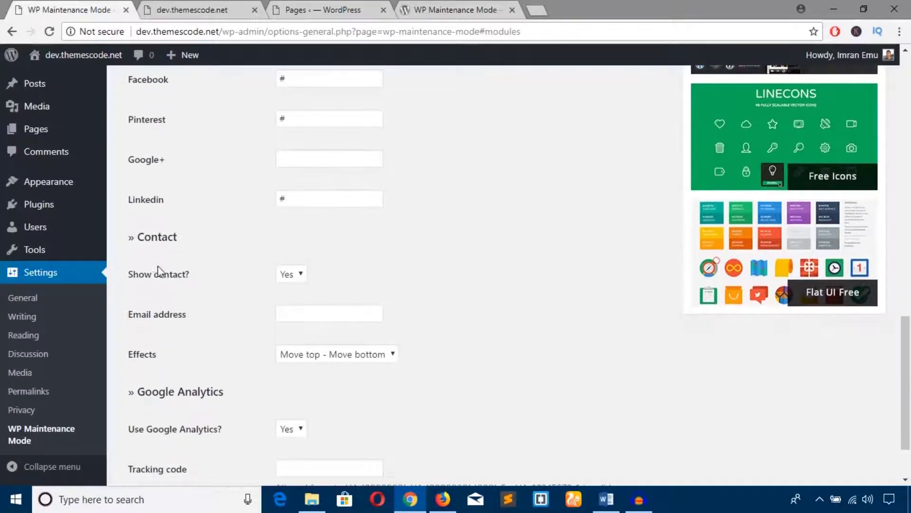
# Fill in the contact e-mail address for the contact form.
pyautogui.click(288, 317)
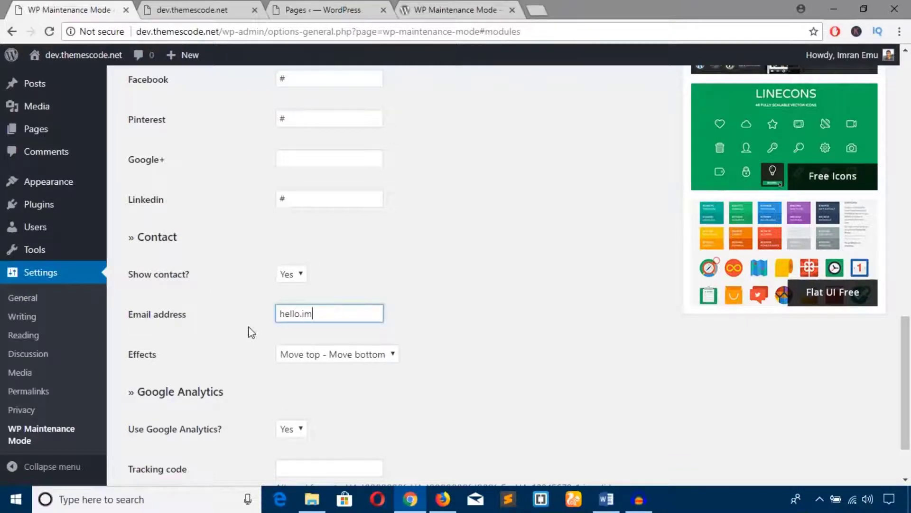
pyautogui.click(488, 373)
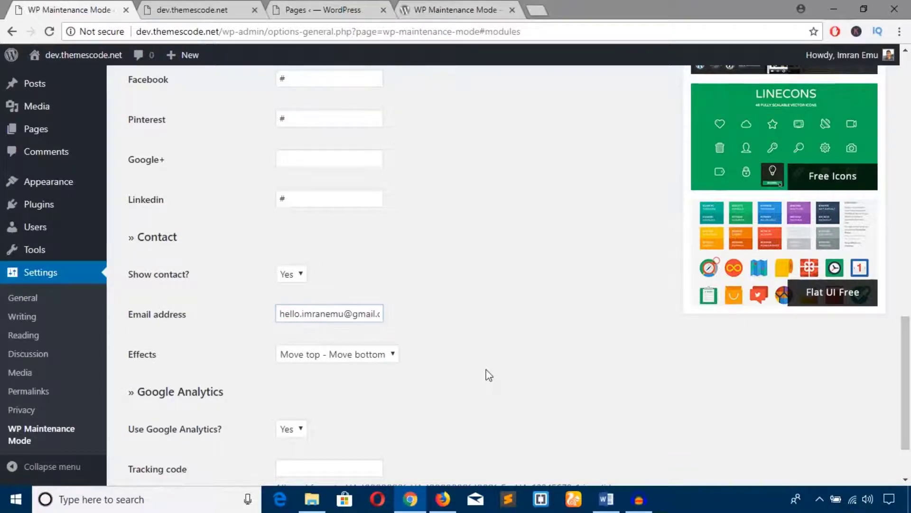
pyautogui.scroll(-2, 446, 382)
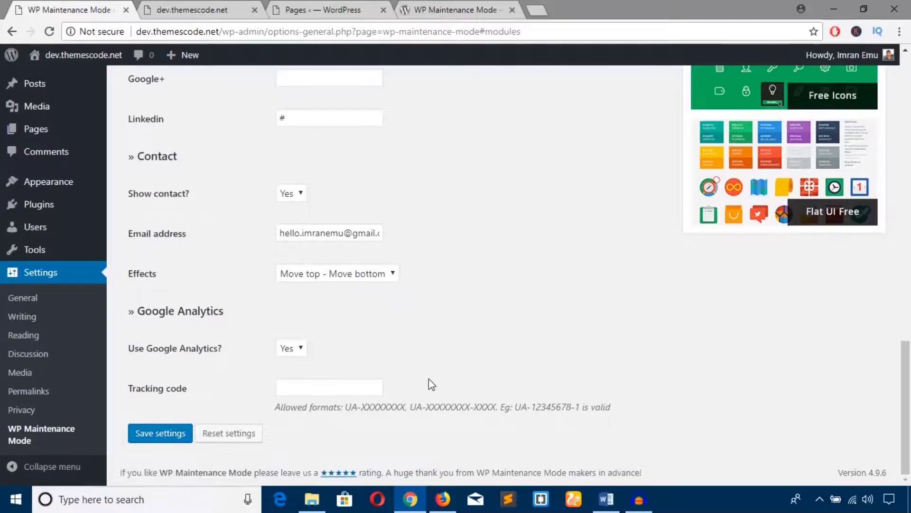
# Set the contact popup effect to Zoom - Zoomed, save, and reload the Firefox preview.
pyautogui.click(374, 278)
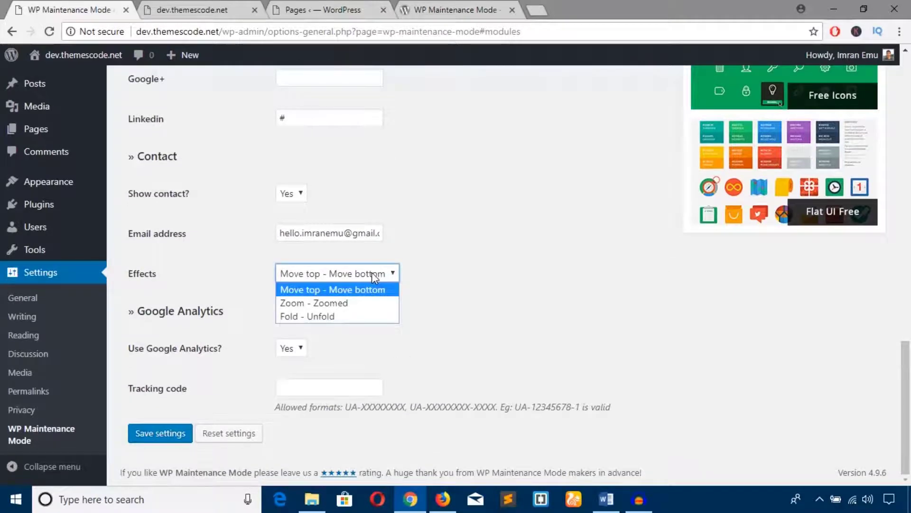
pyautogui.click(354, 303)
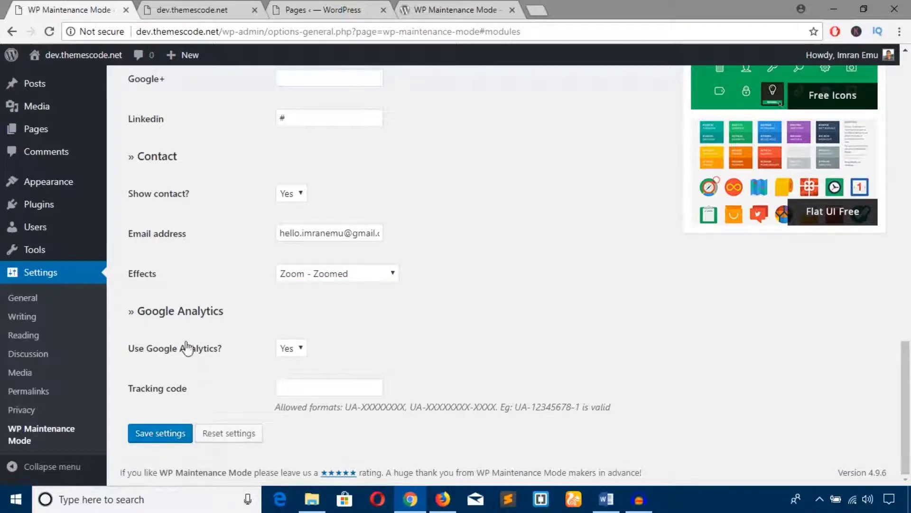
pyautogui.click(164, 439)
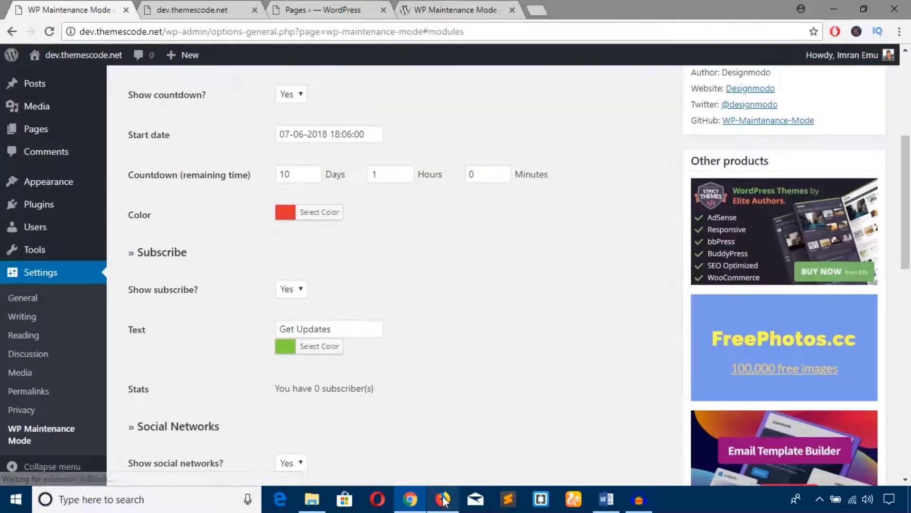
pyautogui.click(442, 498)
pyautogui.click(57, 35)
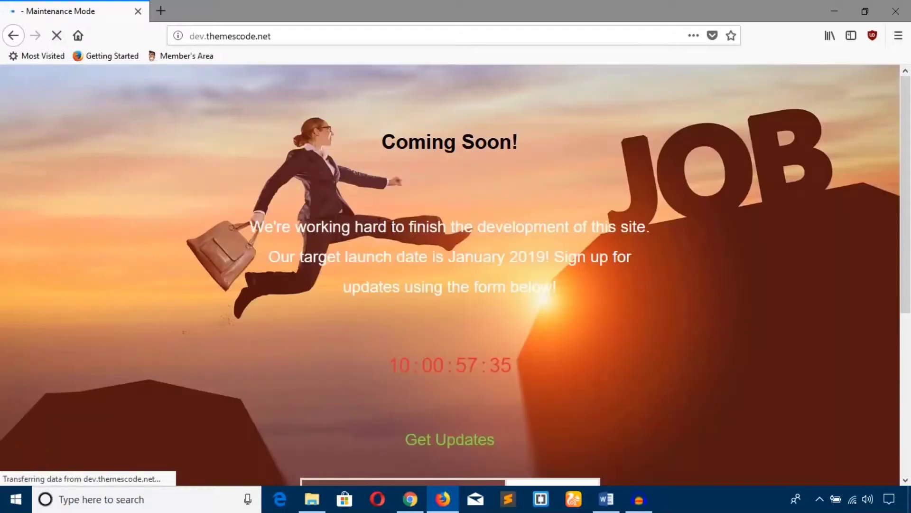
# Check the countdown, Get Updates form and Contact us popup in Firefox, then return to WordPress.
pyautogui.scroll(-2, 396, 231)
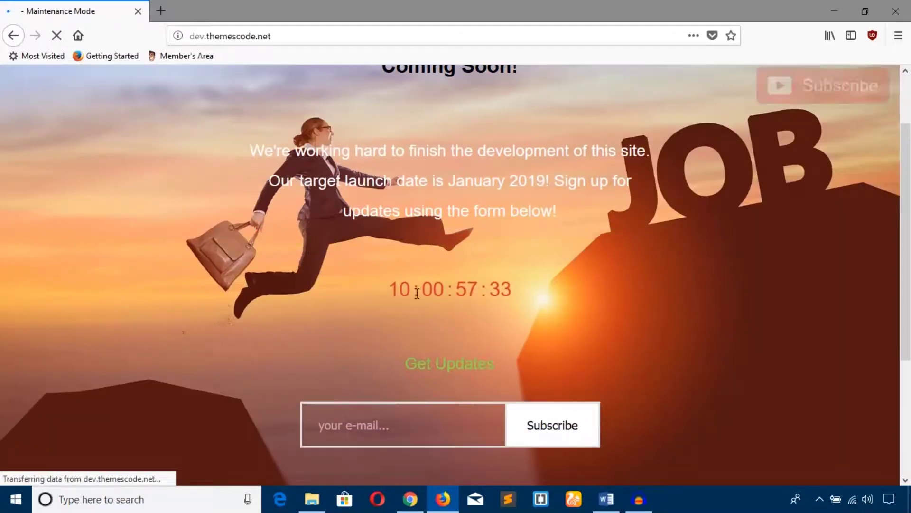
pyautogui.scroll(-4, 406, 288)
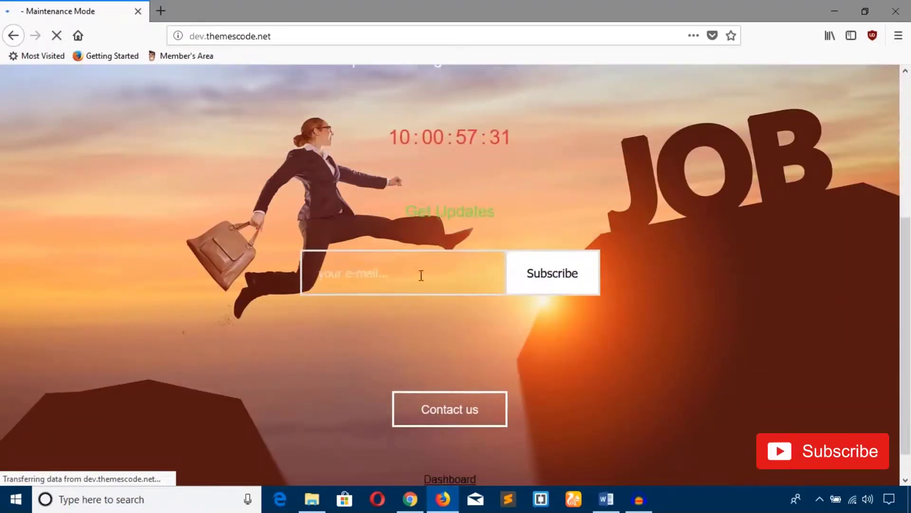
pyautogui.scroll(-1, 421, 272)
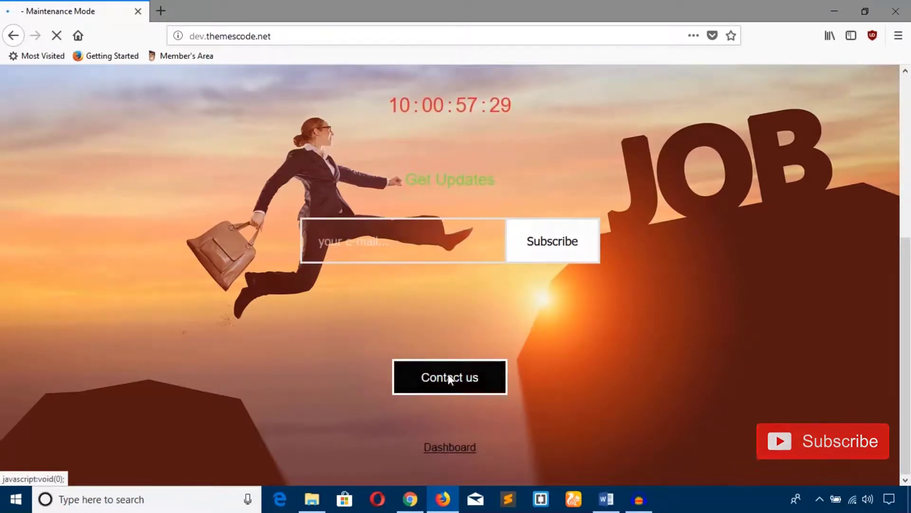
pyautogui.click(448, 374)
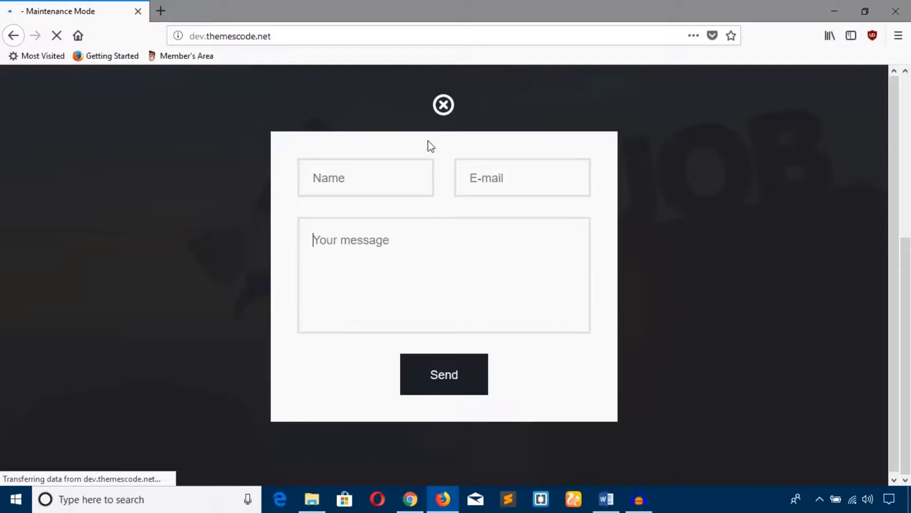
pyautogui.click(443, 104)
pyautogui.scroll(5, 429, 230)
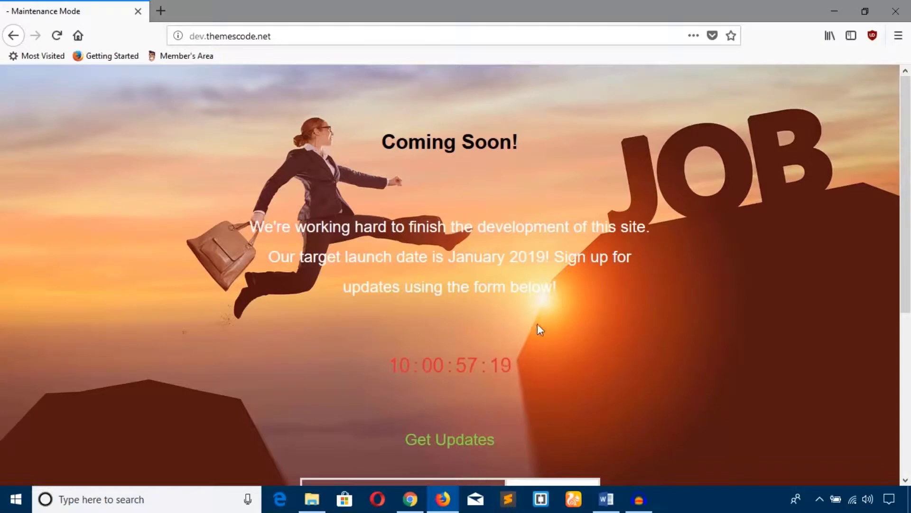
pyautogui.click(410, 499)
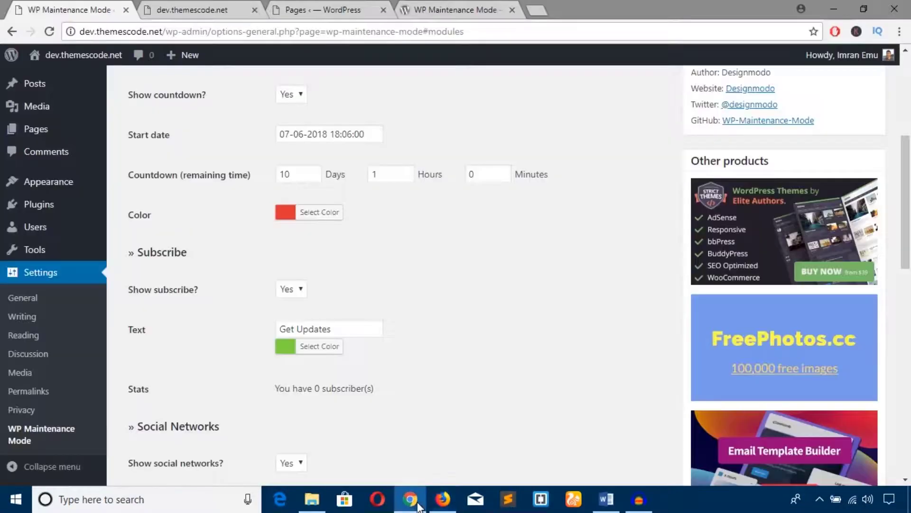
# In the Design settings, switch the background type back to Predefined background.
pyautogui.scroll(10, 255, 130)
pyautogui.click(222, 236)
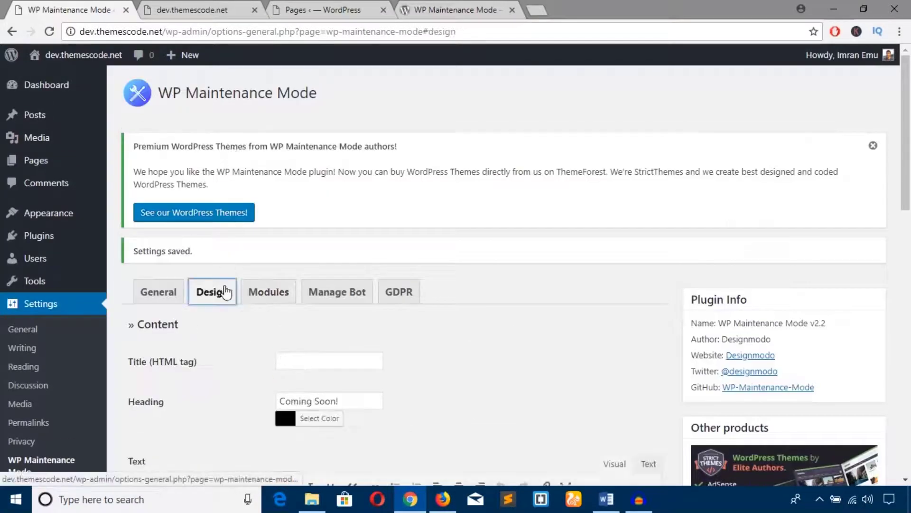
pyautogui.scroll(-10, 247, 261)
pyautogui.click(377, 284)
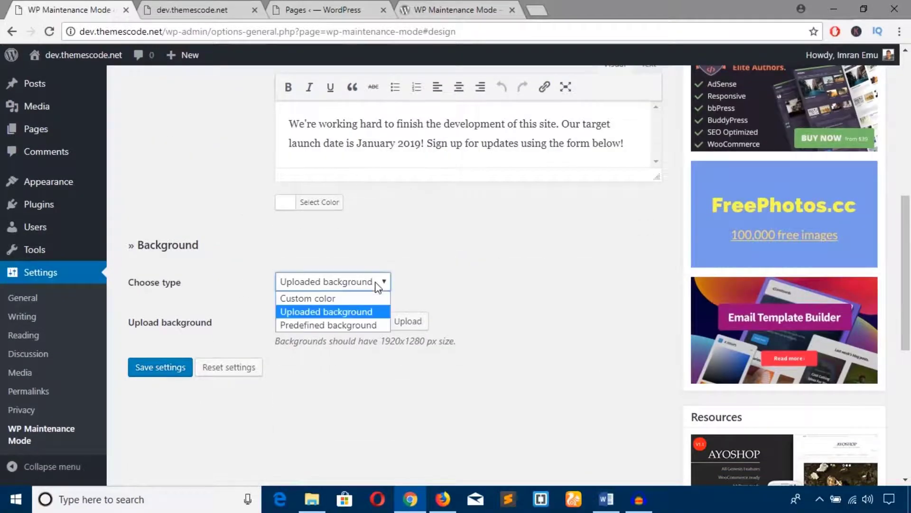
pyautogui.click(358, 325)
# Choose the mountain-road image, save, and reload the Firefox preview to show it.
pyautogui.scroll(-5, 446, 314)
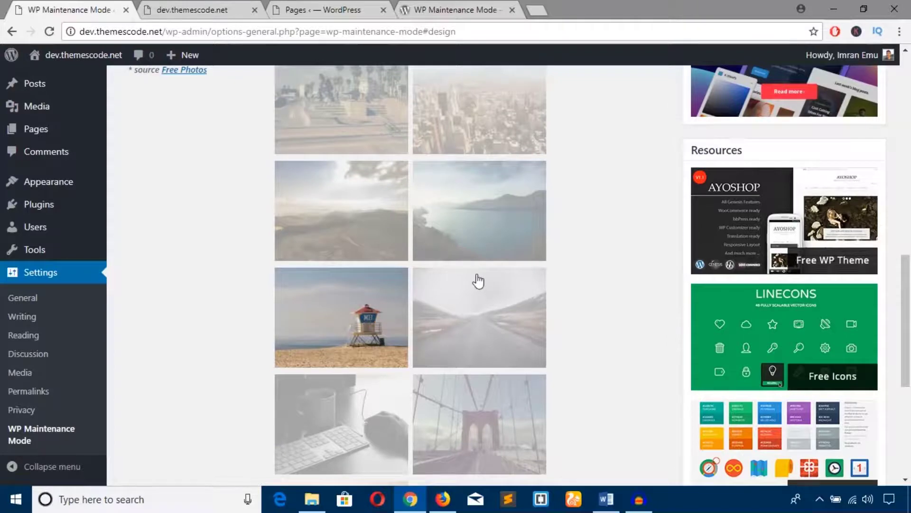
pyautogui.scroll(-4, 478, 281)
pyautogui.click(449, 100)
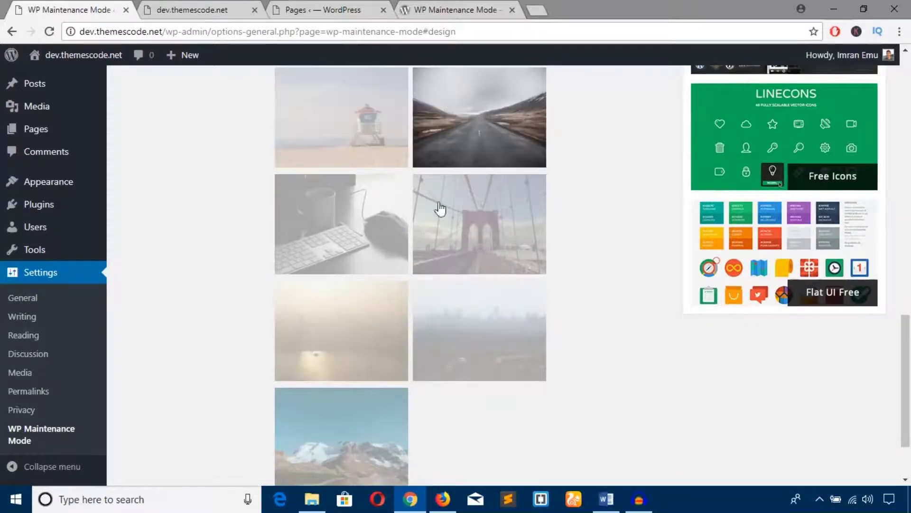
pyautogui.scroll(-2, 336, 334)
pyautogui.click(176, 433)
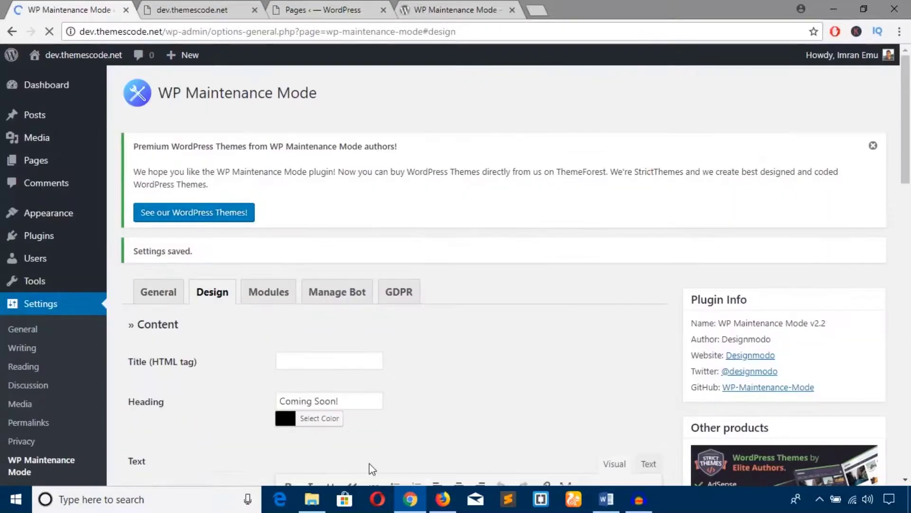
pyautogui.click(441, 500)
pyautogui.press('F5')
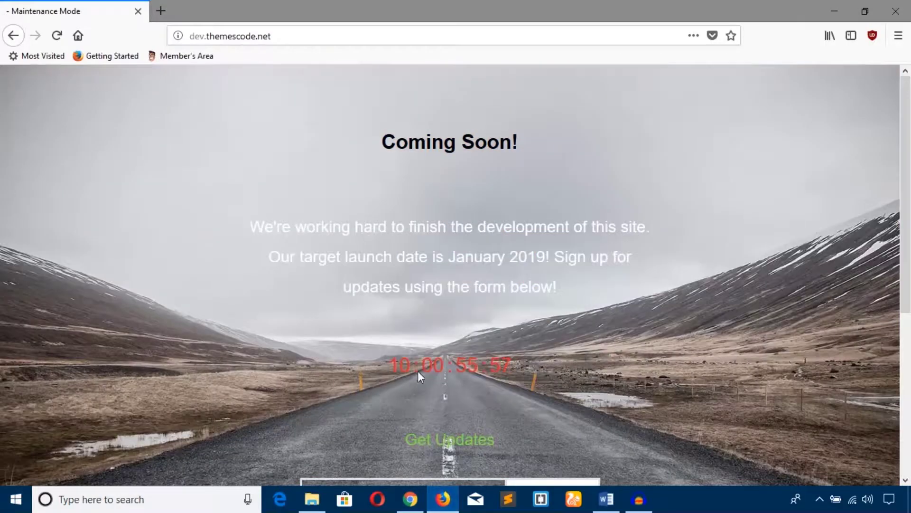
# Submit the empty Contact us form on the Firefox page to trigger the required-field errors.
pyautogui.scroll(-5, 409, 312)
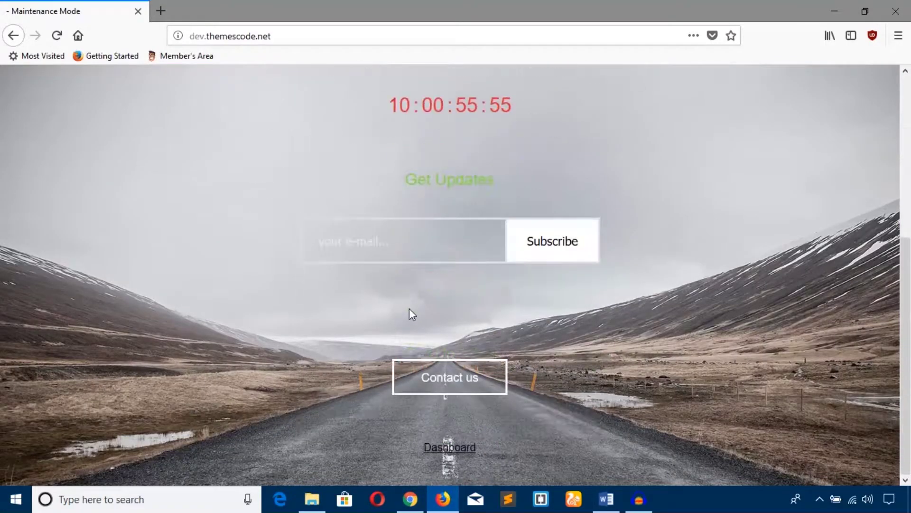
pyautogui.scroll(5, 403, 310)
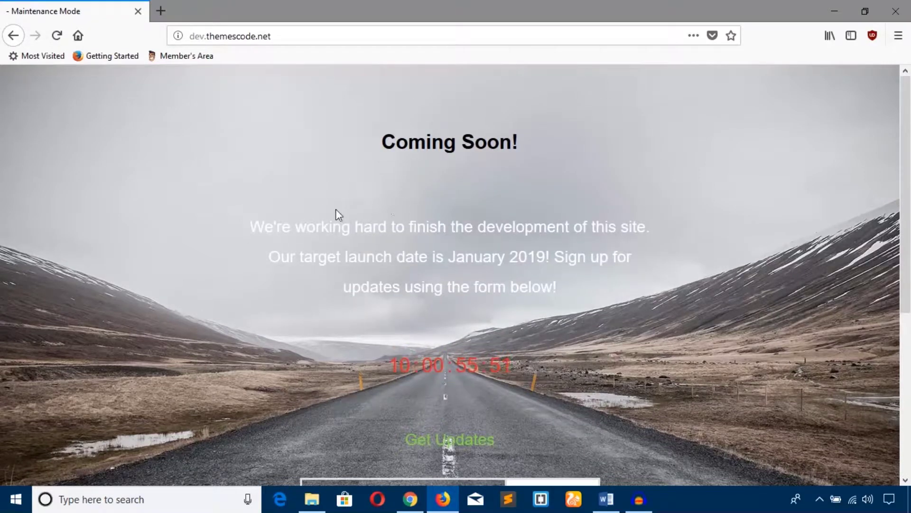
pyautogui.scroll(-3, 456, 235)
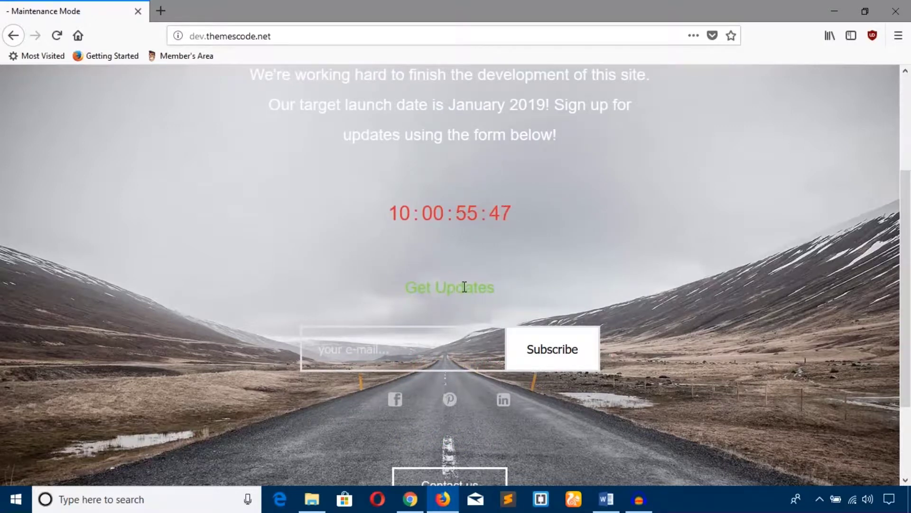
pyautogui.scroll(-2, 463, 285)
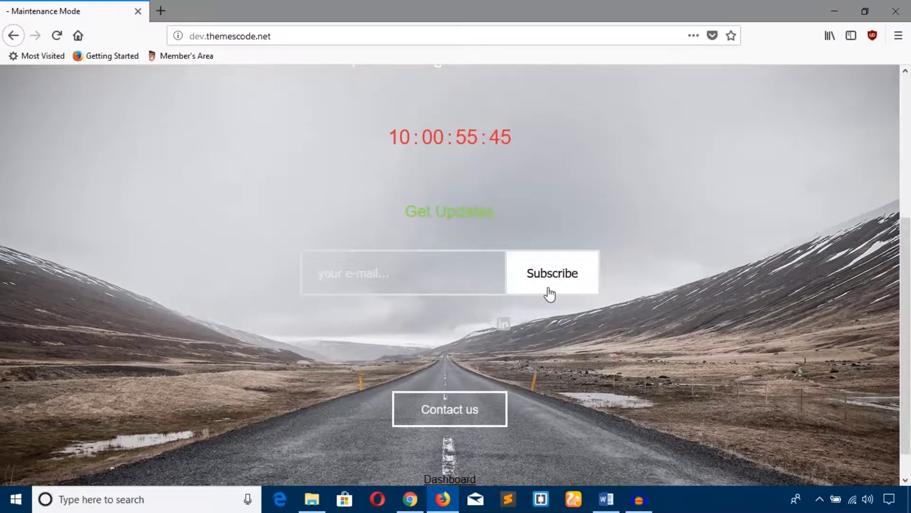
pyautogui.scroll(-1, 482, 329)
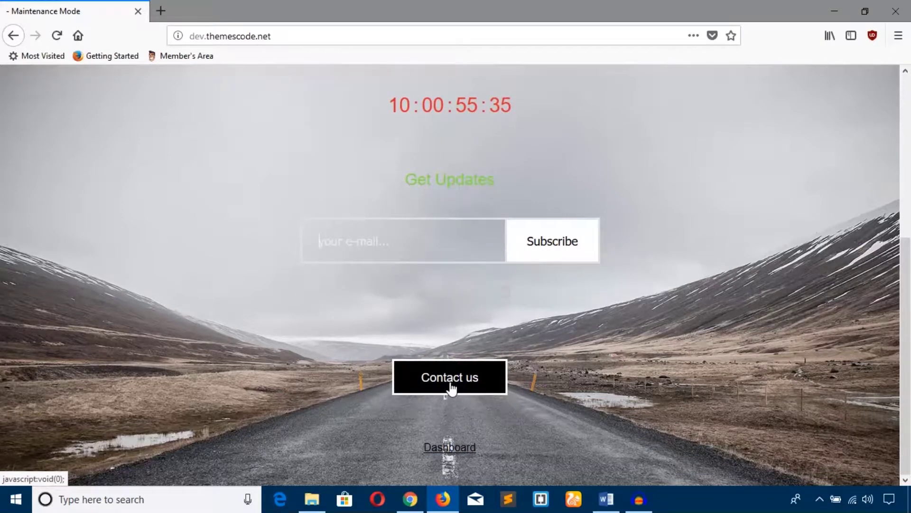
pyautogui.click(450, 387)
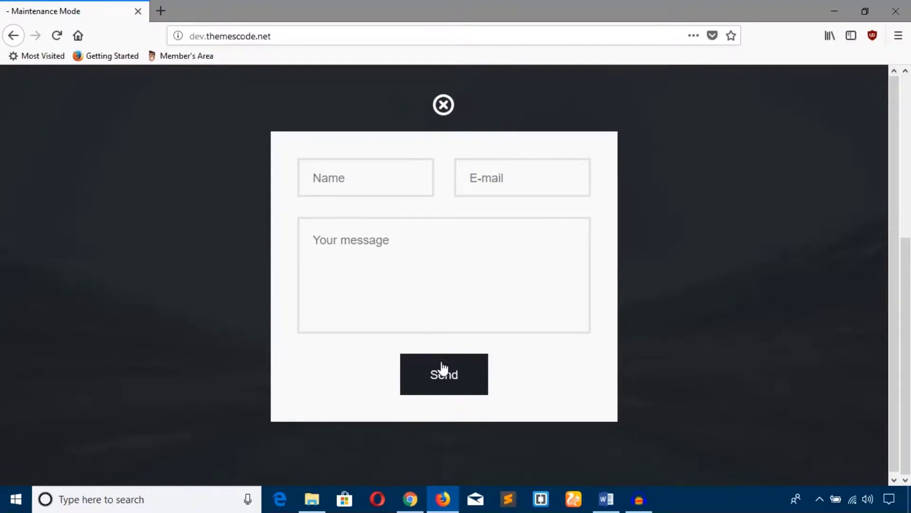
pyautogui.click(445, 379)
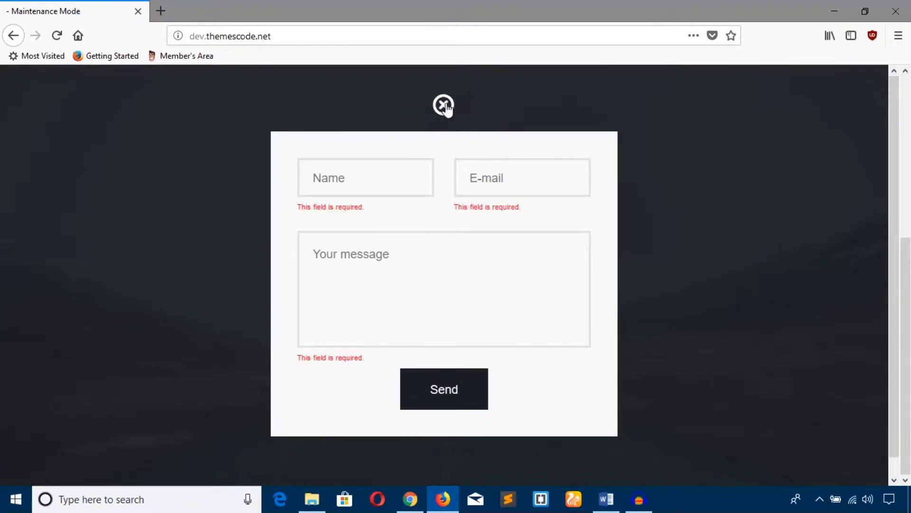
# Close the contact popup and bring up WordPress's Manage Bot settings tab.
pyautogui.click(446, 107)
pyautogui.click(412, 499)
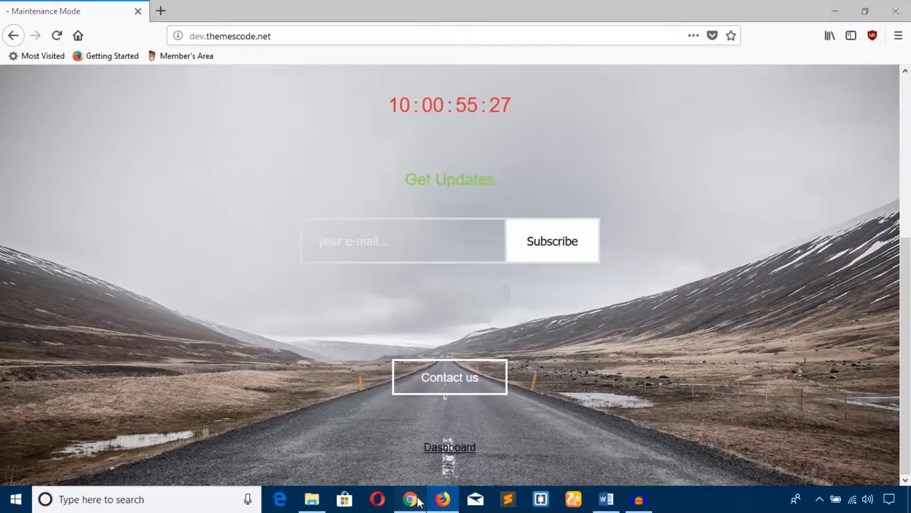
pyautogui.click(348, 232)
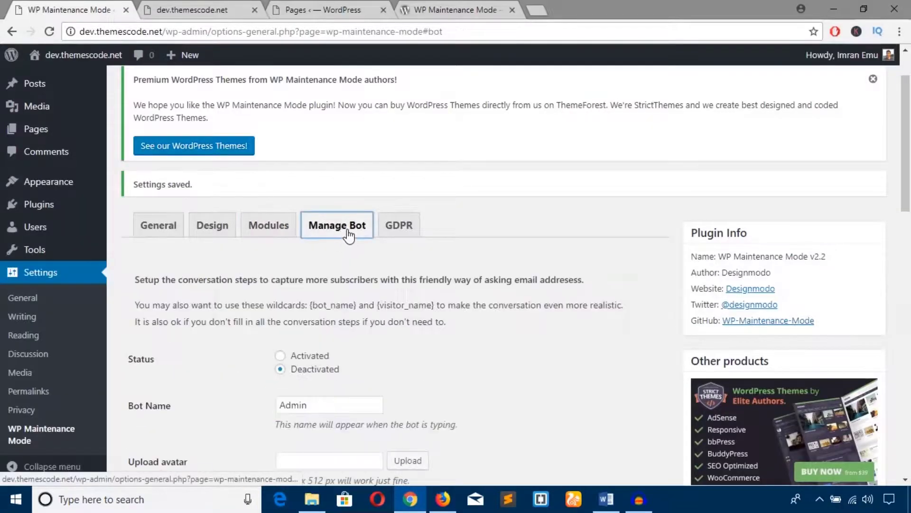
# Switch the maintenance chat bot Status to Activated and save the Manage Bot settings.
pyautogui.scroll(-1, 301, 327)
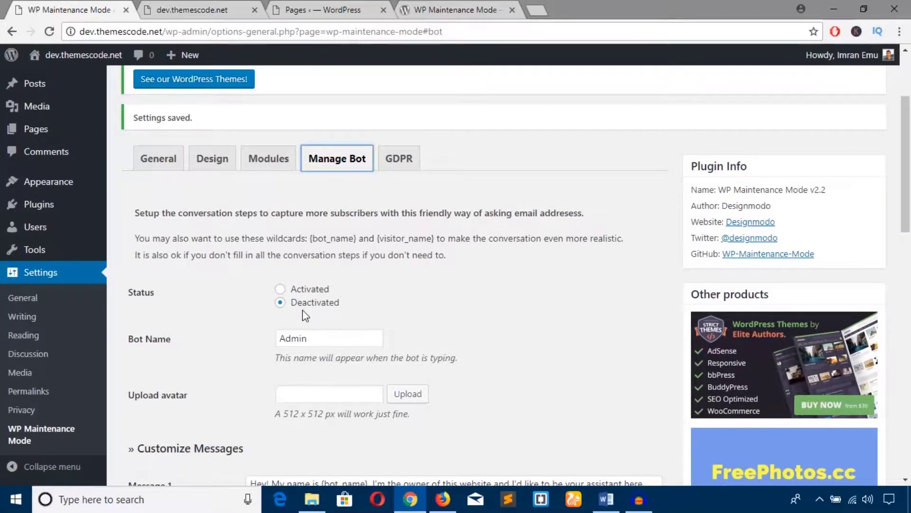
pyautogui.click(280, 288)
pyautogui.scroll(-5, 291, 302)
pyautogui.scroll(-7, 291, 302)
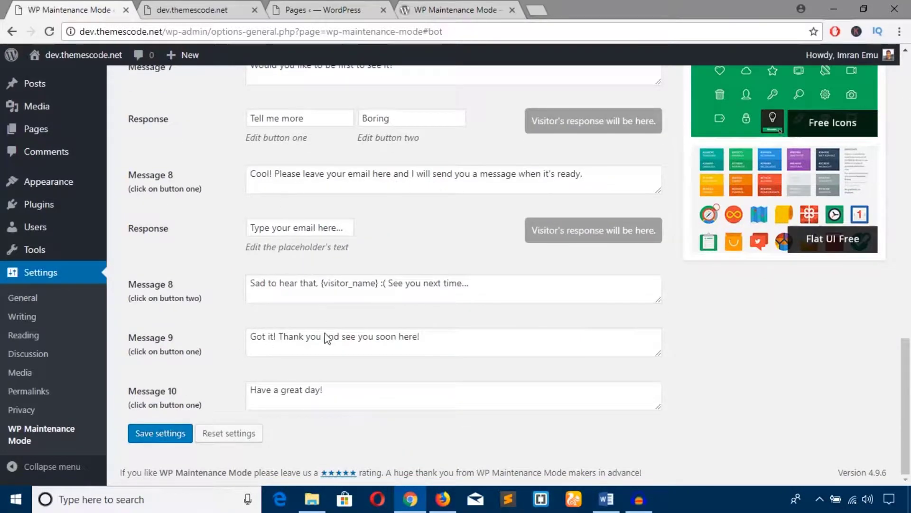
pyautogui.click(161, 439)
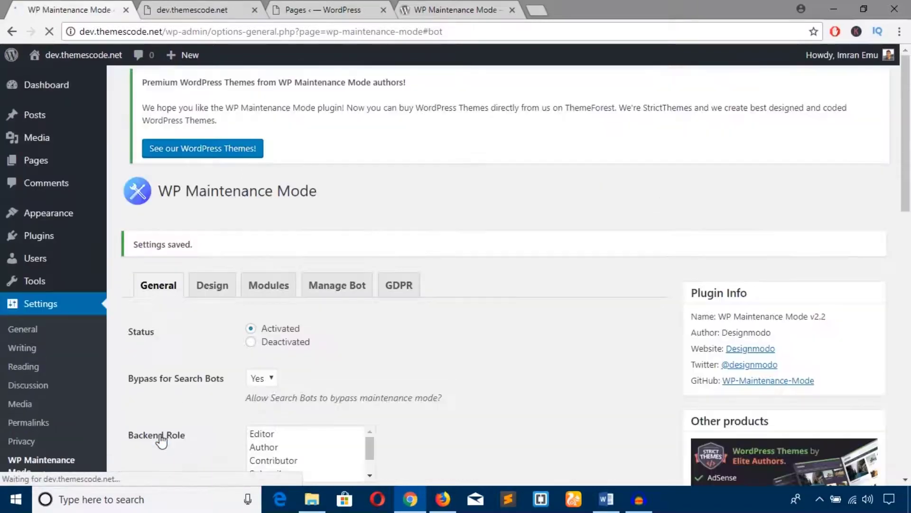
pyautogui.click(443, 499)
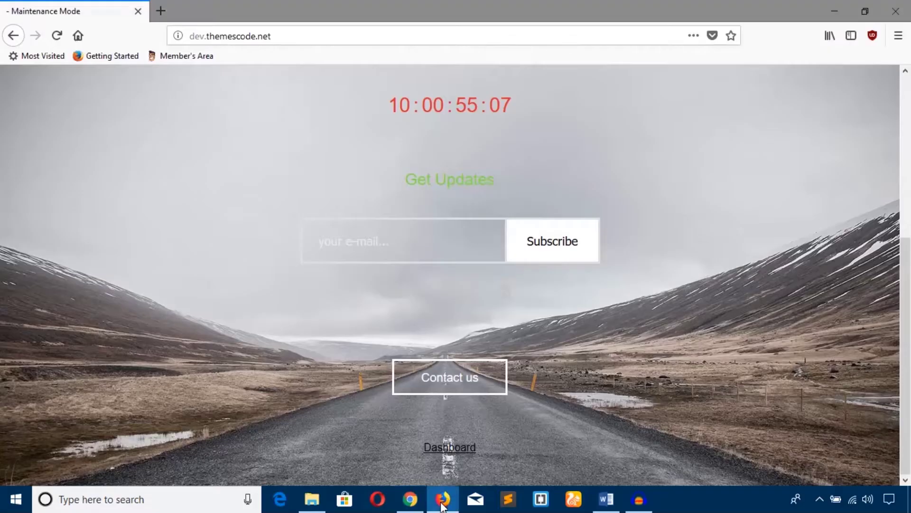
# Reload the Coming Soon! page in Firefox to see the Admin bot's greeting messages.
pyautogui.click(57, 36)
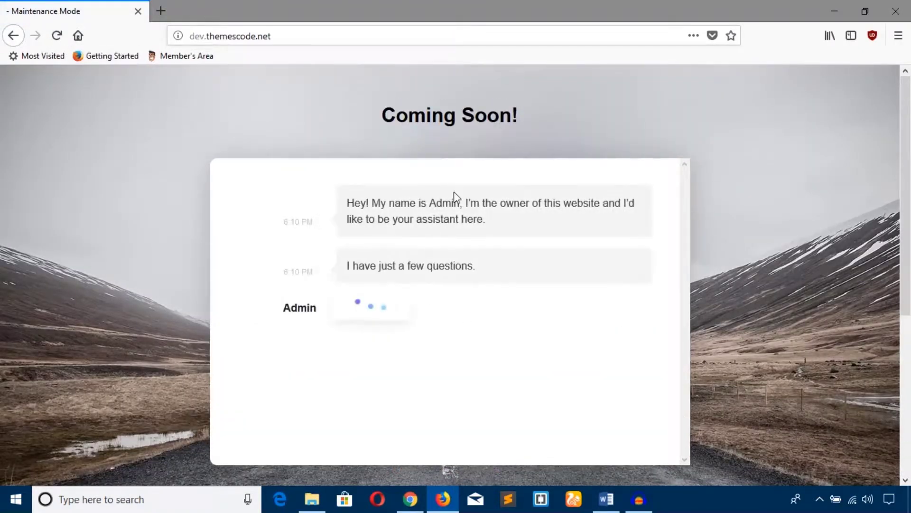
pyautogui.scroll(-5, 453, 199)
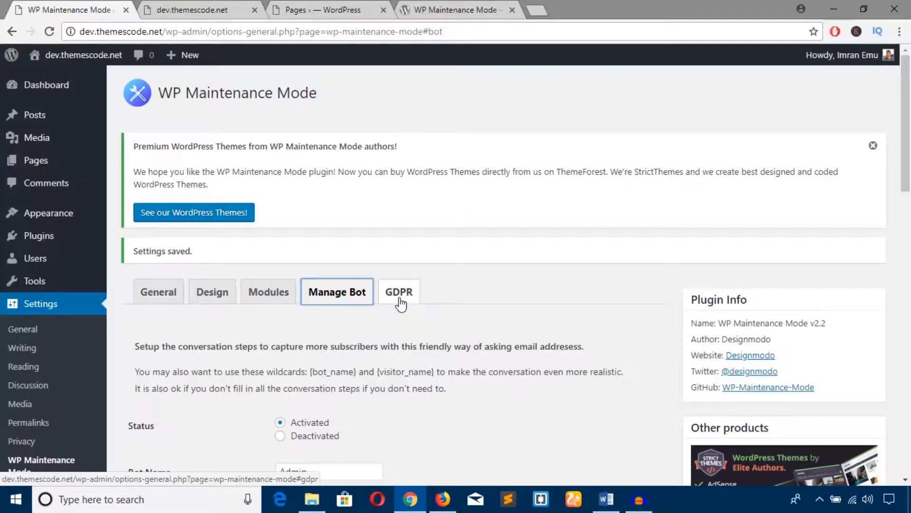
# Set the GDPR section Status to Activated with the Privacy Policy page link, and save.
pyautogui.click(400, 300)
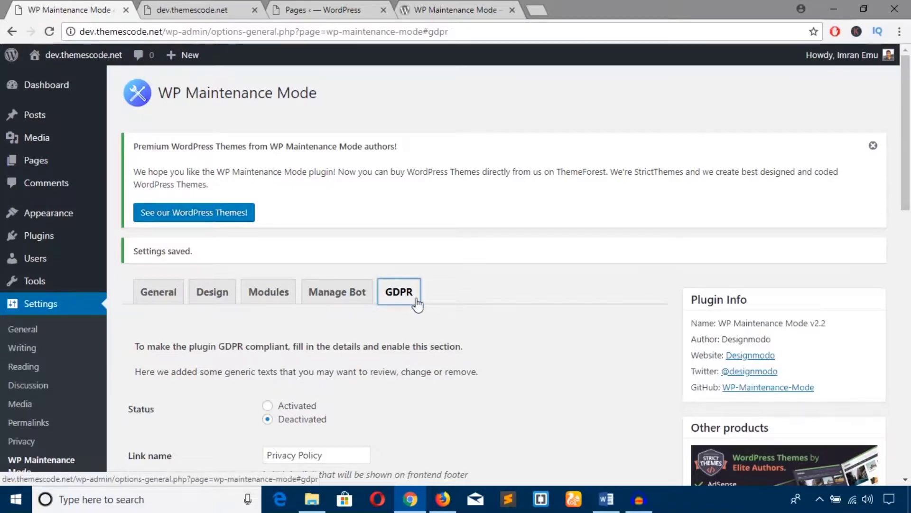
pyautogui.scroll(-3, 403, 322)
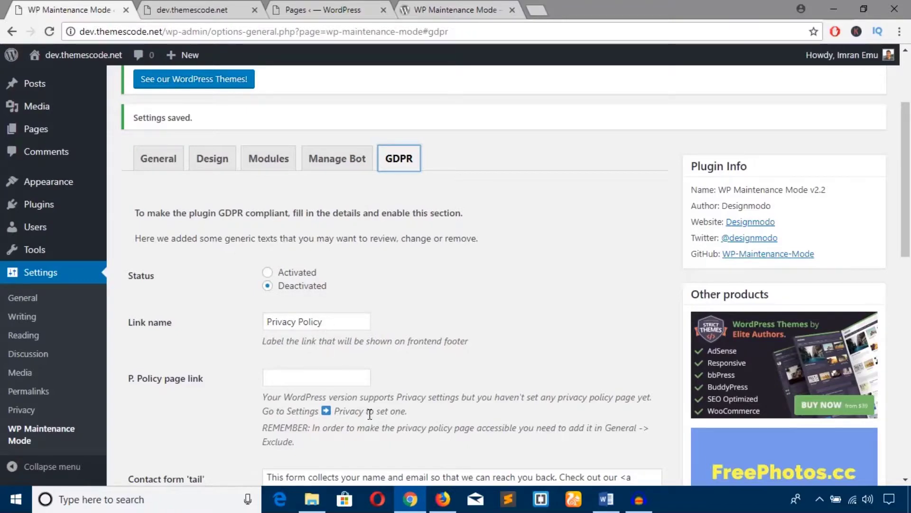
pyautogui.click(268, 272)
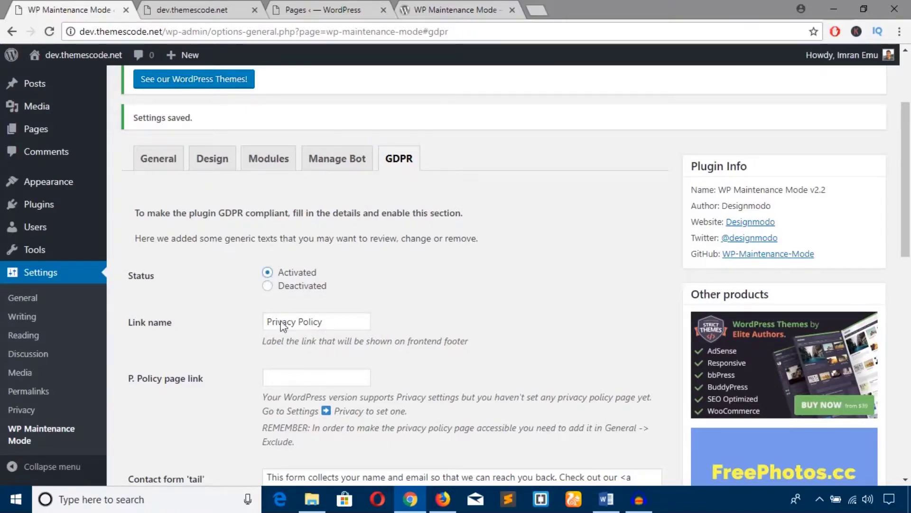
pyautogui.click(284, 378)
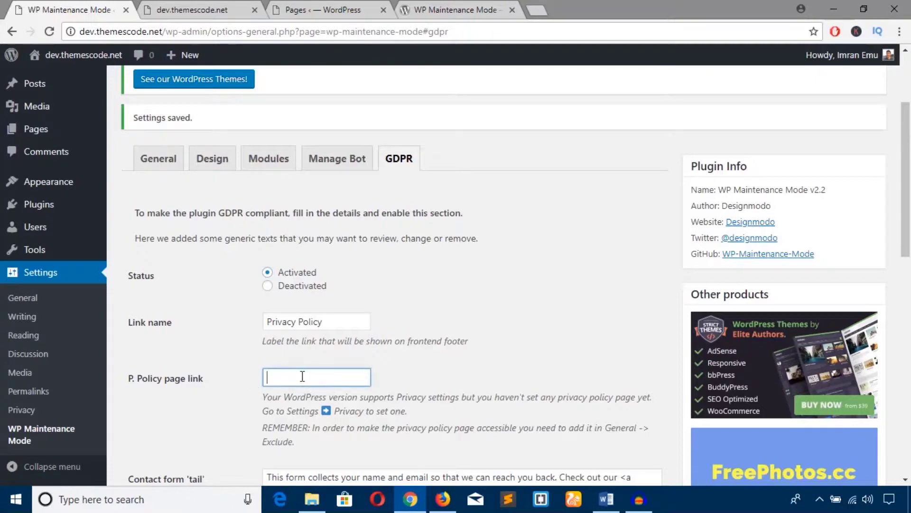
pyautogui.scroll(-7, 304, 377)
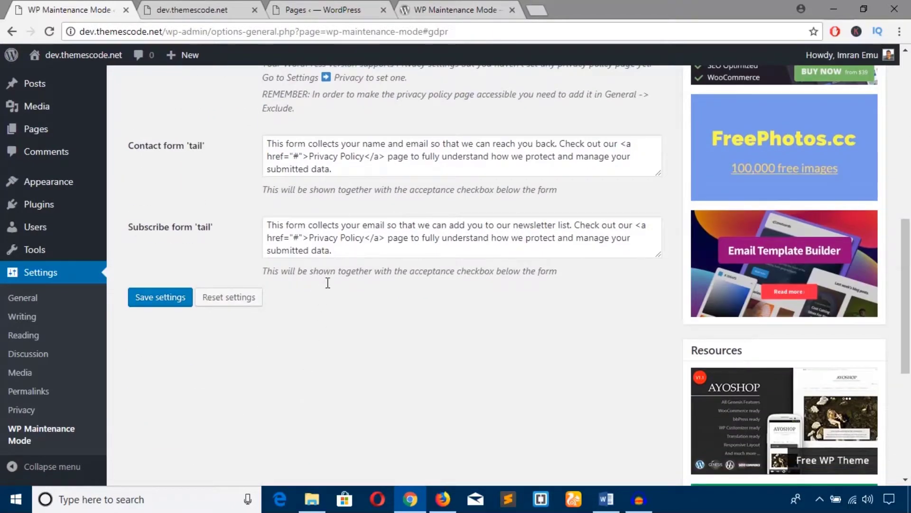
pyautogui.click(169, 302)
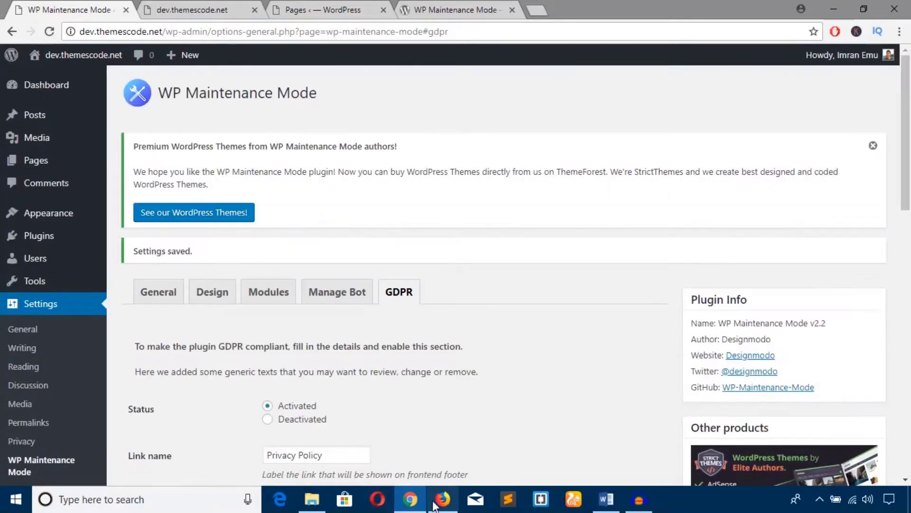
pyautogui.click(443, 498)
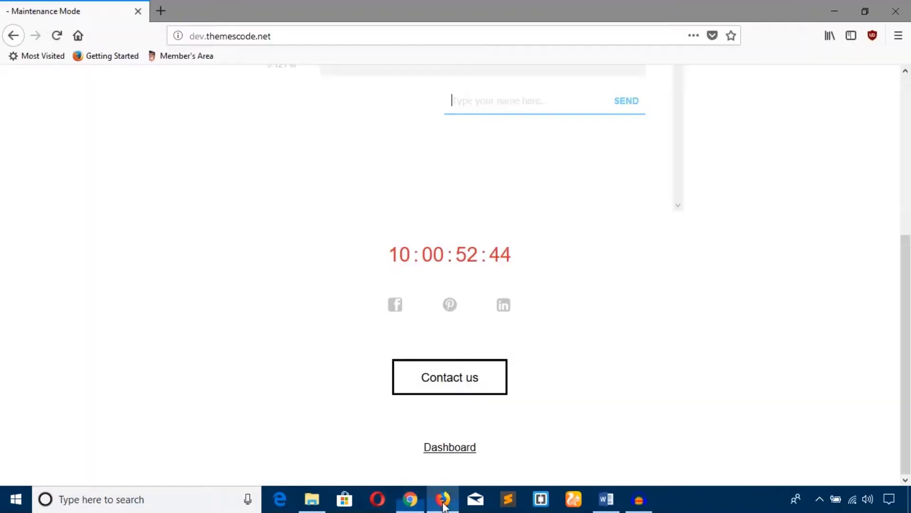
# Reload the Firefox page, check the footer's Privacy Policy link, and open and close Contact us.
pyautogui.click(57, 35)
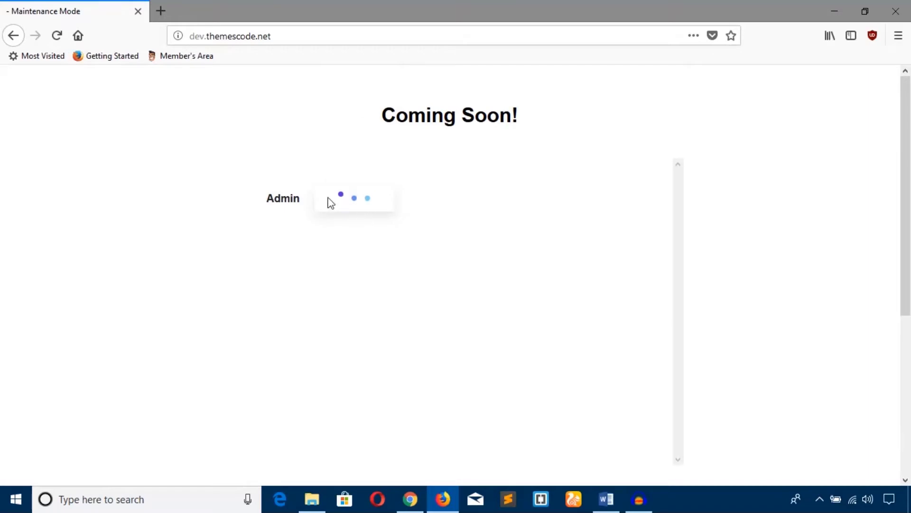
pyautogui.scroll(-5, 352, 216)
pyautogui.scroll(5, 351, 215)
pyautogui.scroll(-5, 401, 238)
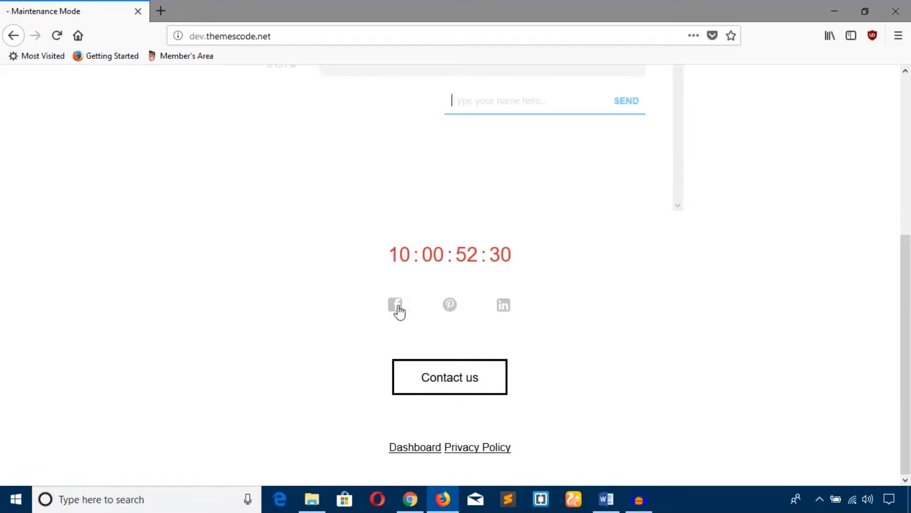
pyautogui.click(449, 375)
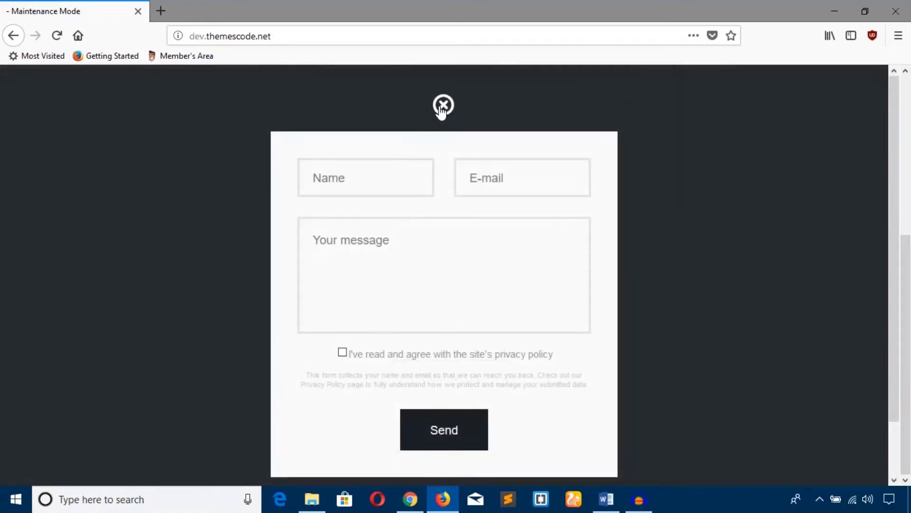
pyautogui.click(442, 105)
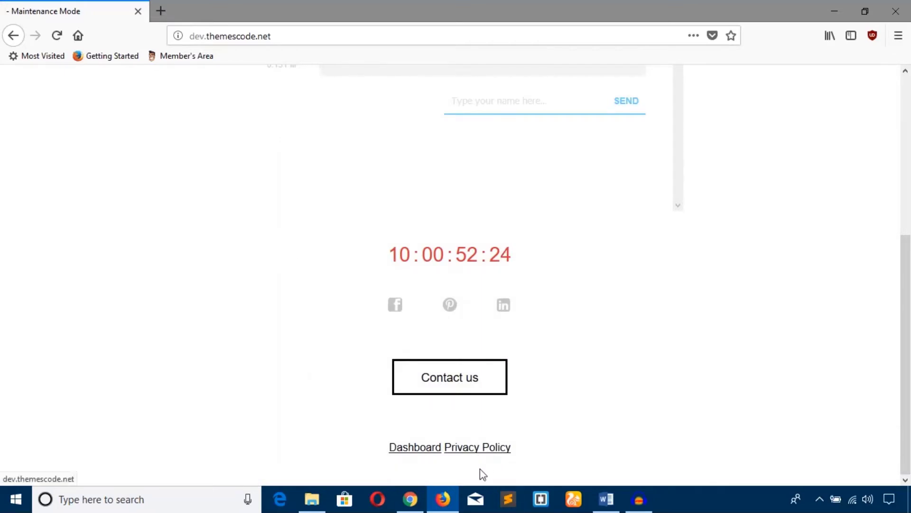
# Back in WordPress, select the WP Maintenance Mode heading text.
pyautogui.click(411, 499)
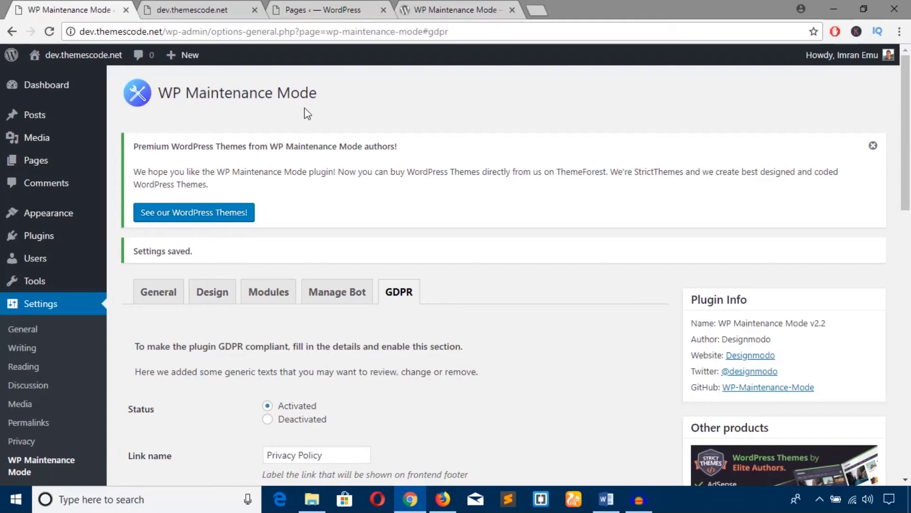
pyautogui.moveTo(317, 94); pyautogui.dragTo(163, 97)
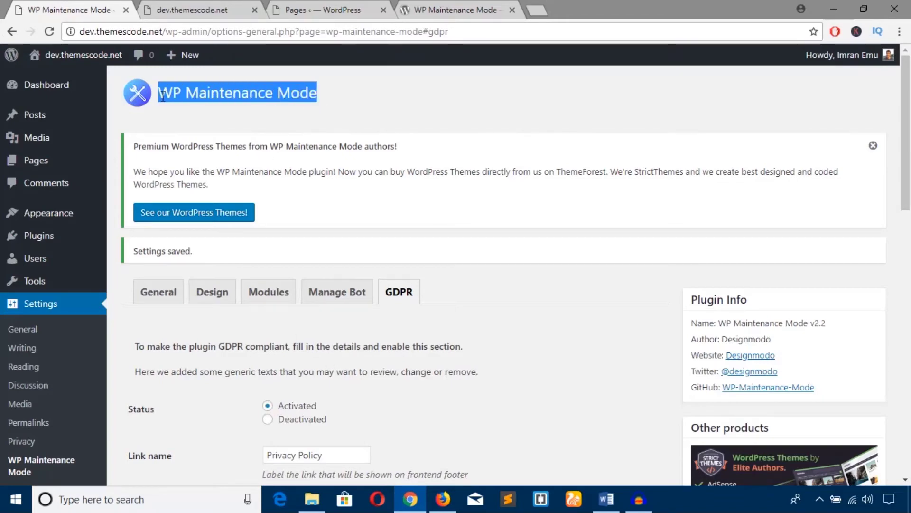
pyautogui.scroll(-1, 289, 158)
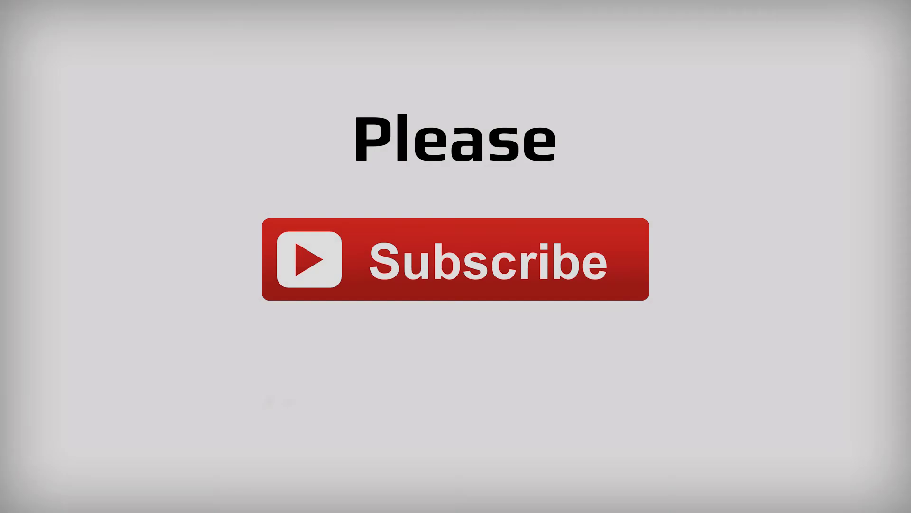